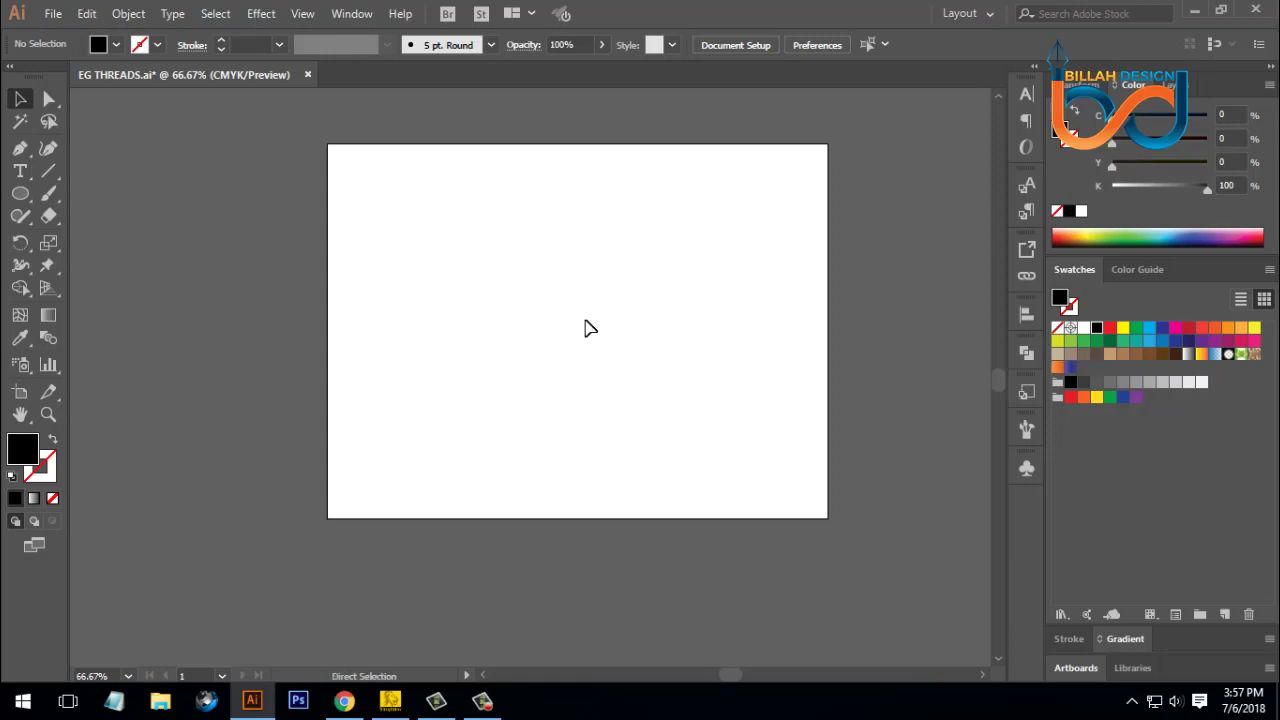
Add the text 'Slp' on the artboard with the Type tool.
{"action": "key", "text": "space"}
{"action": "left_click_drag", "start_coordinate": [633, 322], "coordinate": [617, 334]}
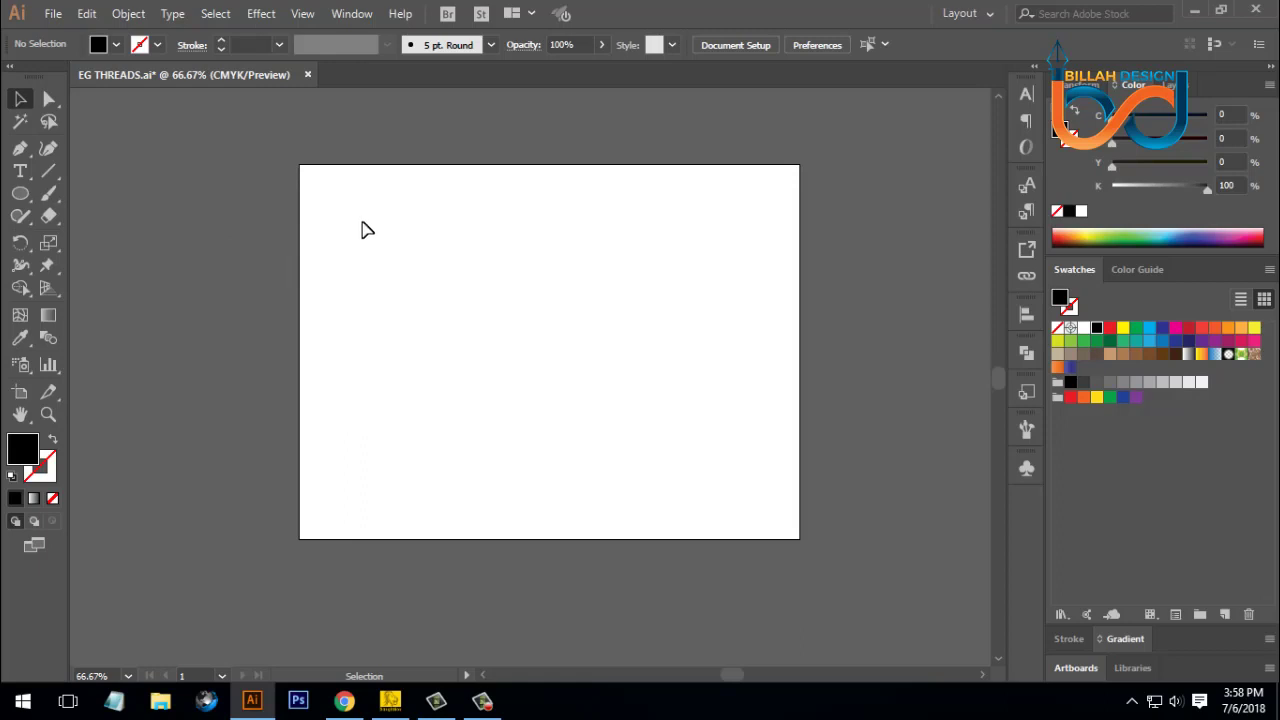
{"action": "left_click", "coordinate": [22, 175]}
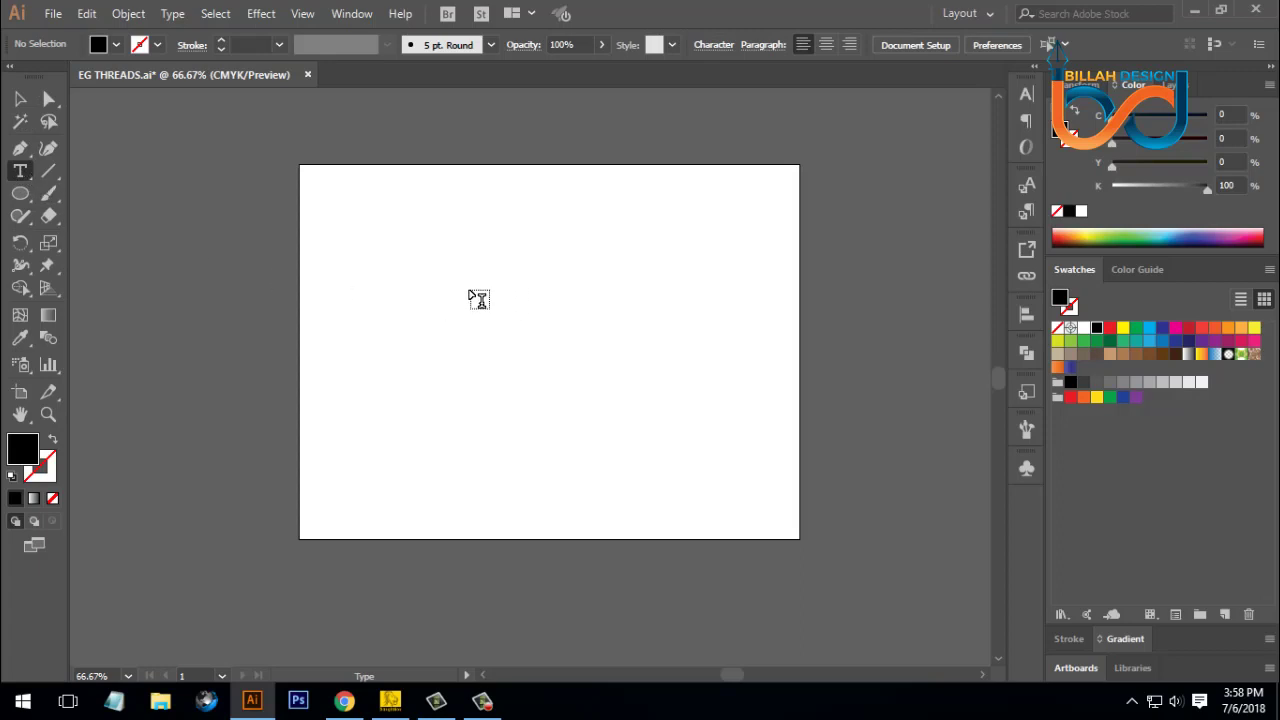
{"action": "left_click", "coordinate": [466, 283]}
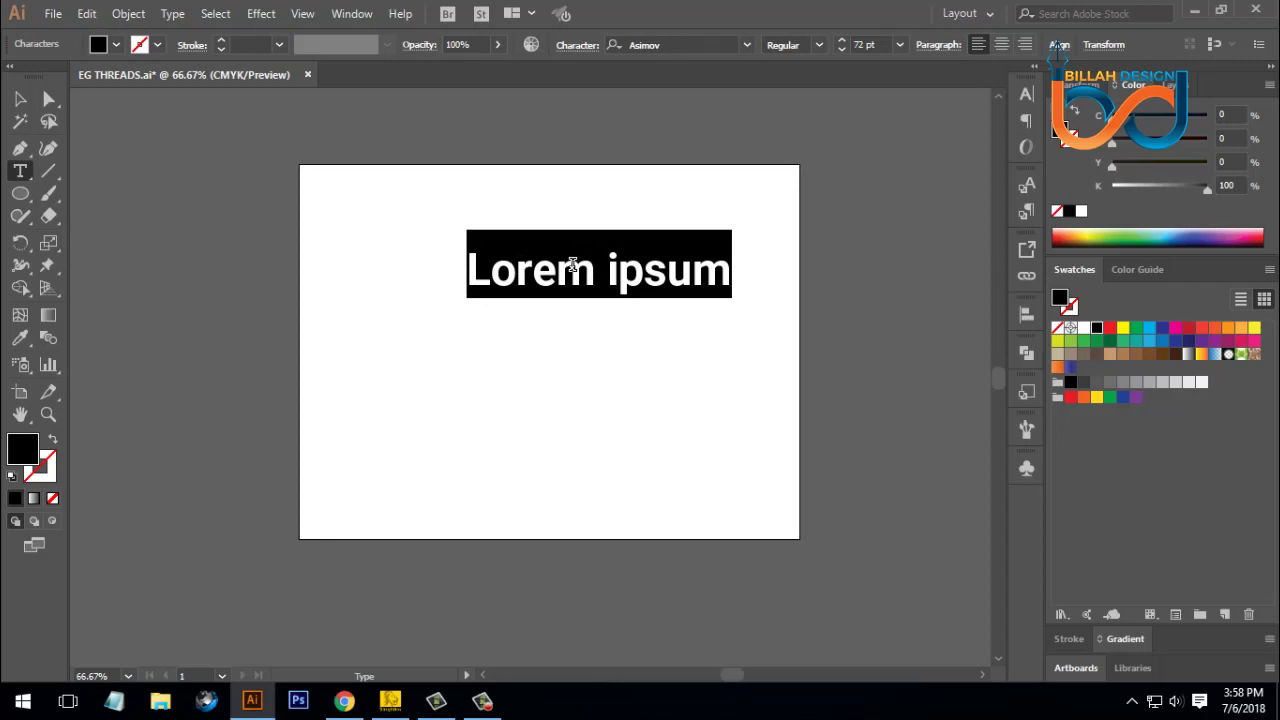
{"action": "type", "text": "Slp"}
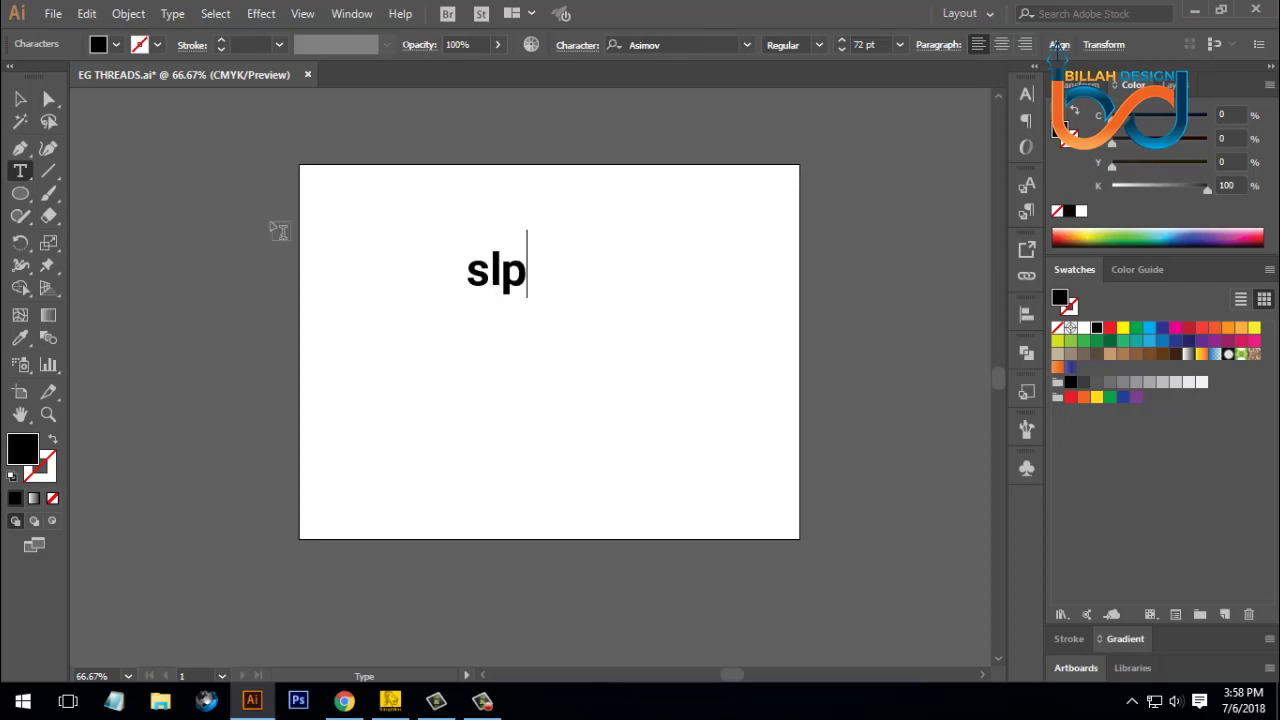
Enlarge the text to about 203 pt and move it toward the artboard centre.
{"action": "left_click", "coordinate": [20, 98]}
{"action": "left_click_drag", "start_coordinate": [528, 296], "coordinate": [582, 358]}
{"action": "left_click_drag", "start_coordinate": [530, 290], "coordinate": [576, 332]}
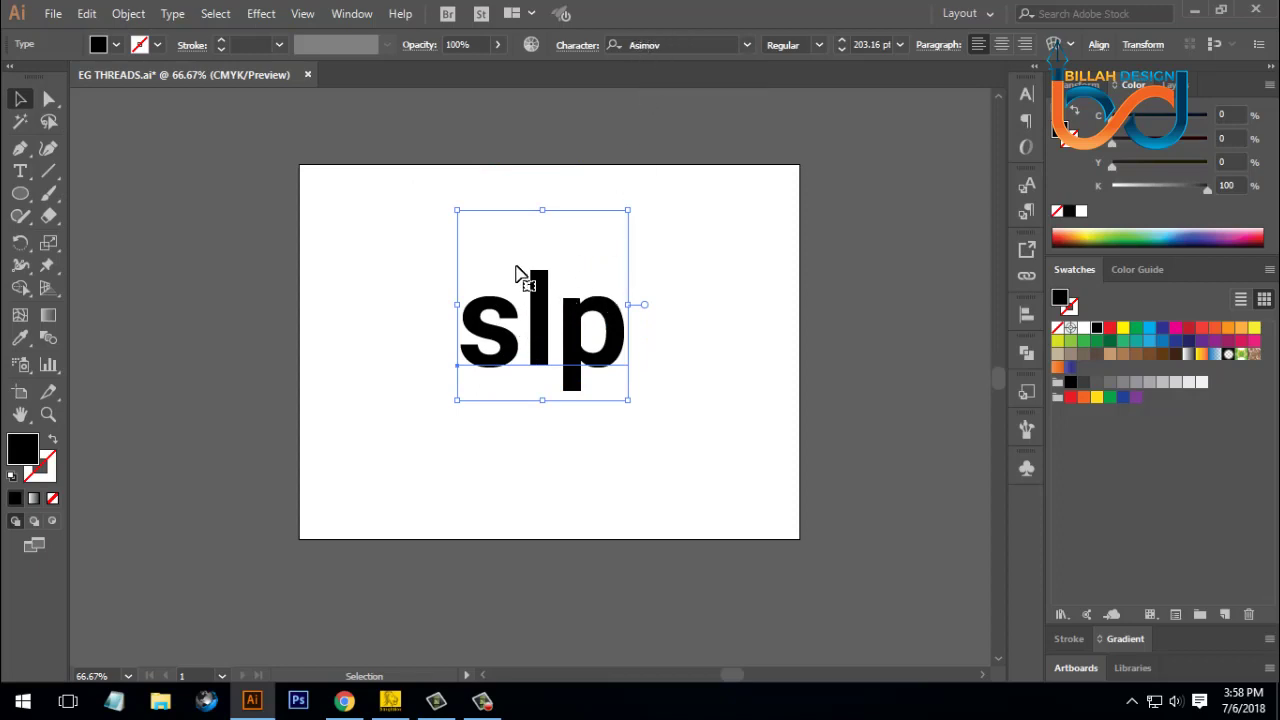
Change the text case to uppercase so it reads SLP.
{"action": "left_click", "coordinate": [170, 14]}
{"action": "mouse_move", "coordinate": [346, 306]}
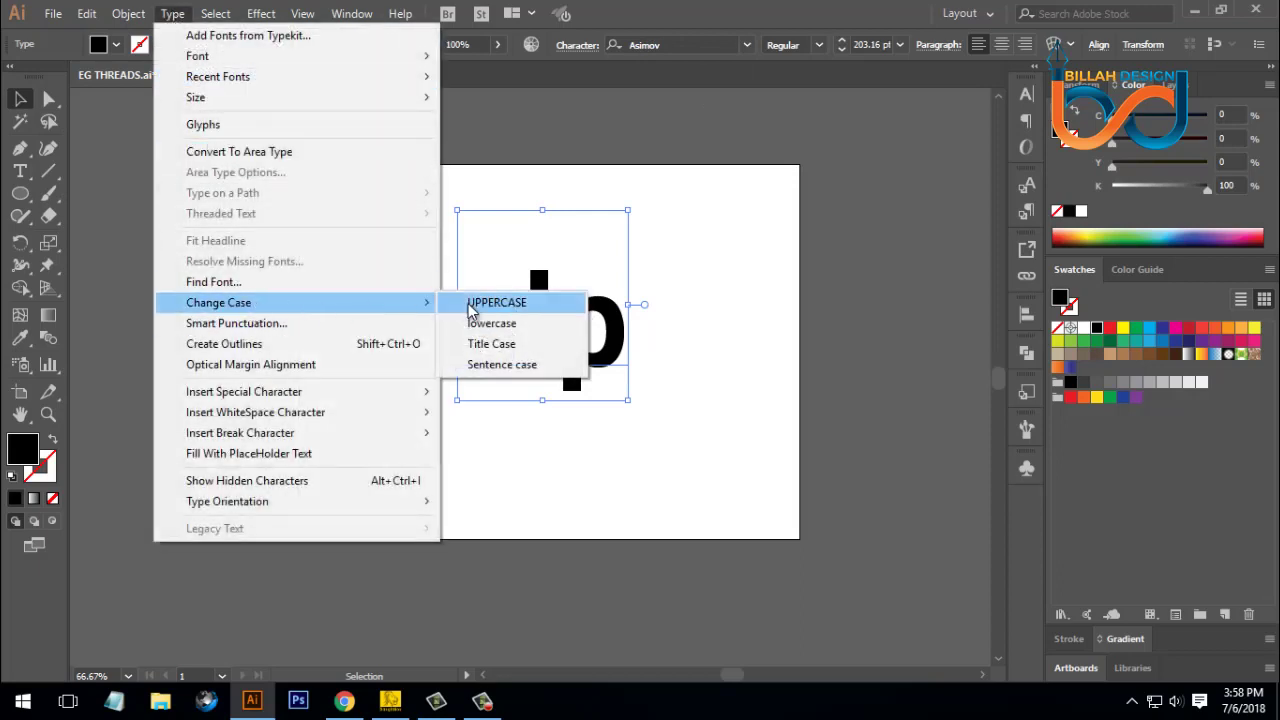
{"action": "left_click", "coordinate": [488, 302]}
Place a spare copy of SLP above-left of the artboard and reposition the original.
{"action": "left_click", "coordinate": [671, 457]}
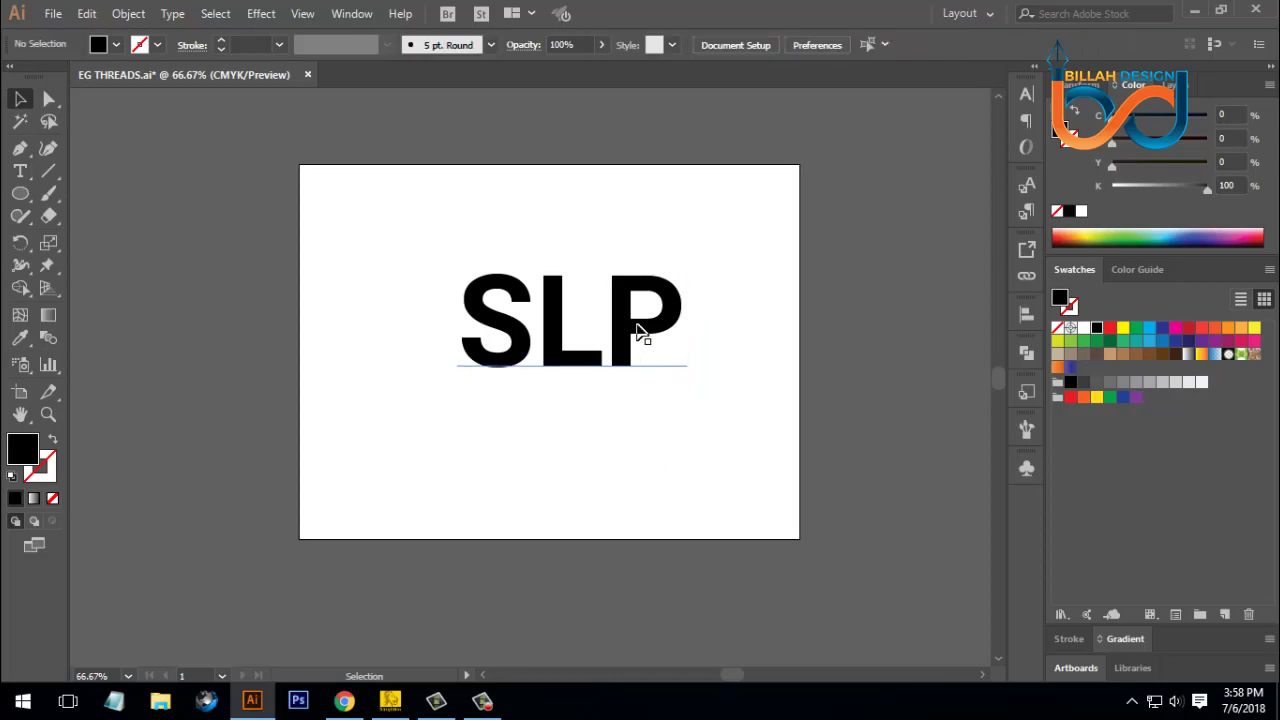
{"action": "left_click_drag", "start_coordinate": [647, 339], "coordinate": [277, 192]}
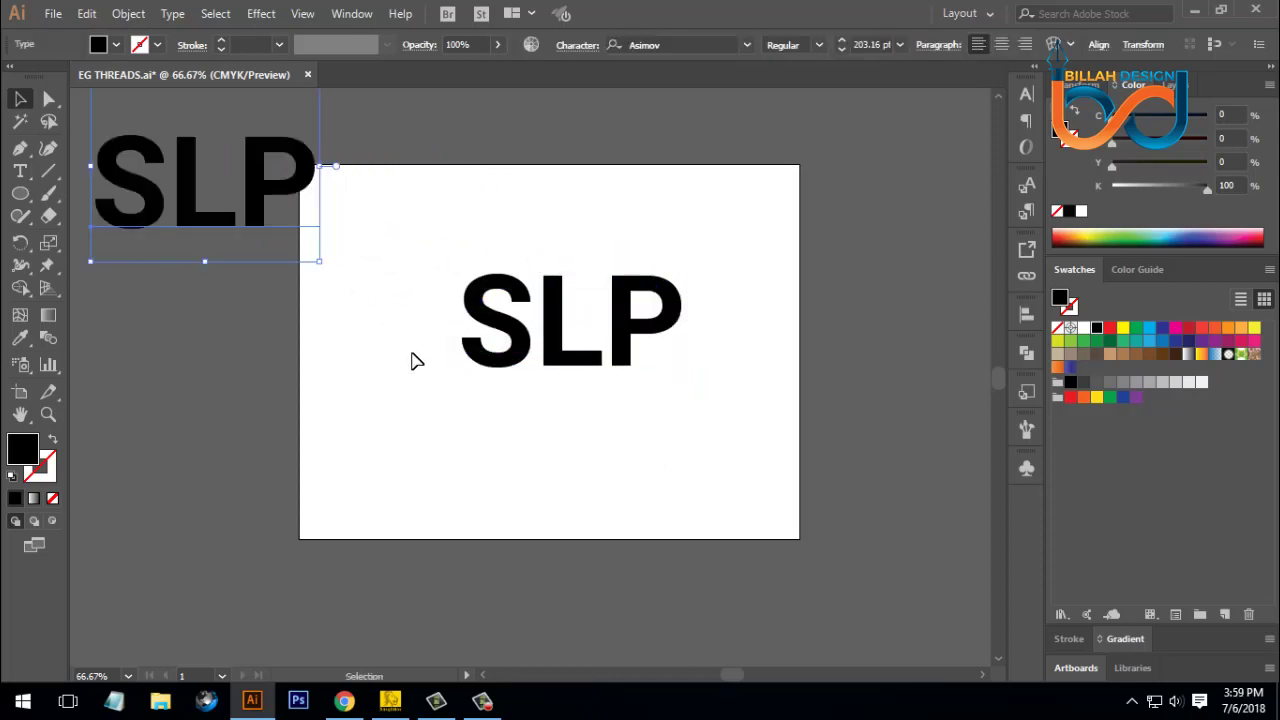
{"action": "left_click", "coordinate": [417, 360]}
{"action": "left_click_drag", "start_coordinate": [563, 329], "coordinate": [567, 400]}
{"action": "left_click", "coordinate": [517, 440]}
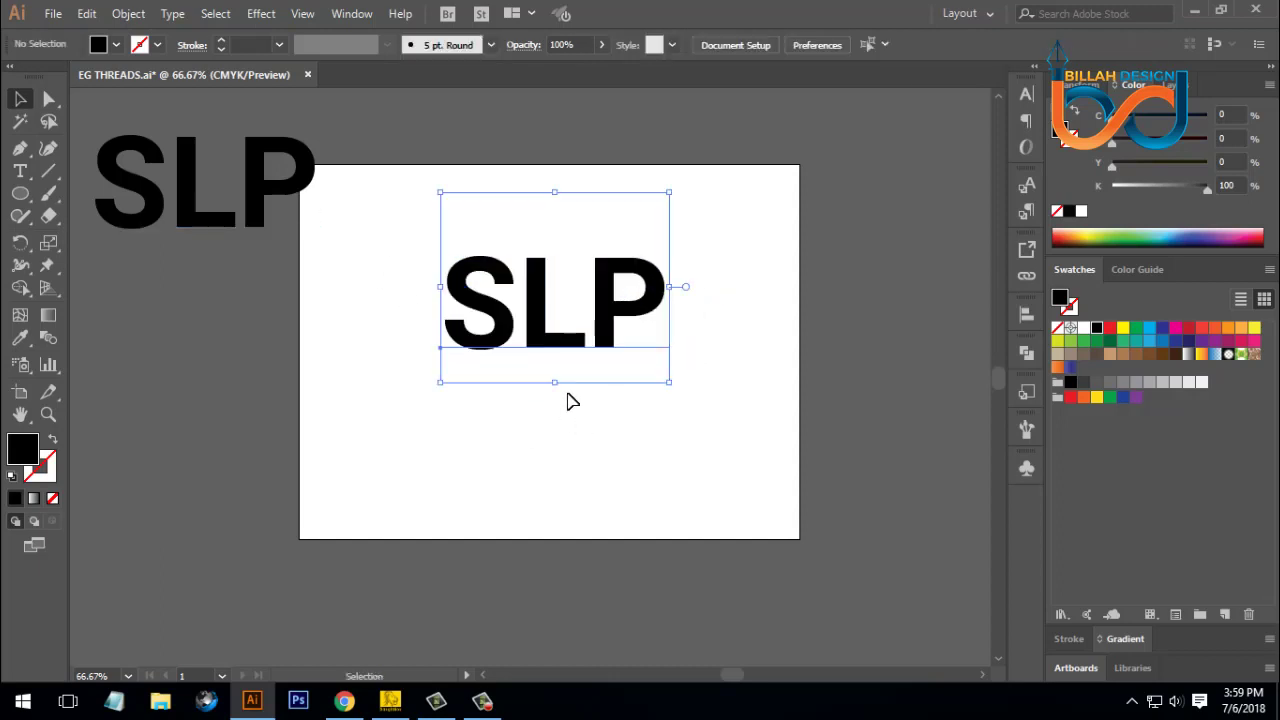
{"action": "left_click_drag", "start_coordinate": [512, 305], "coordinate": [532, 318]}
Convert the artboard SLP to outlines and ungroup it into separate letters.
{"action": "right_click", "coordinate": [564, 318]}
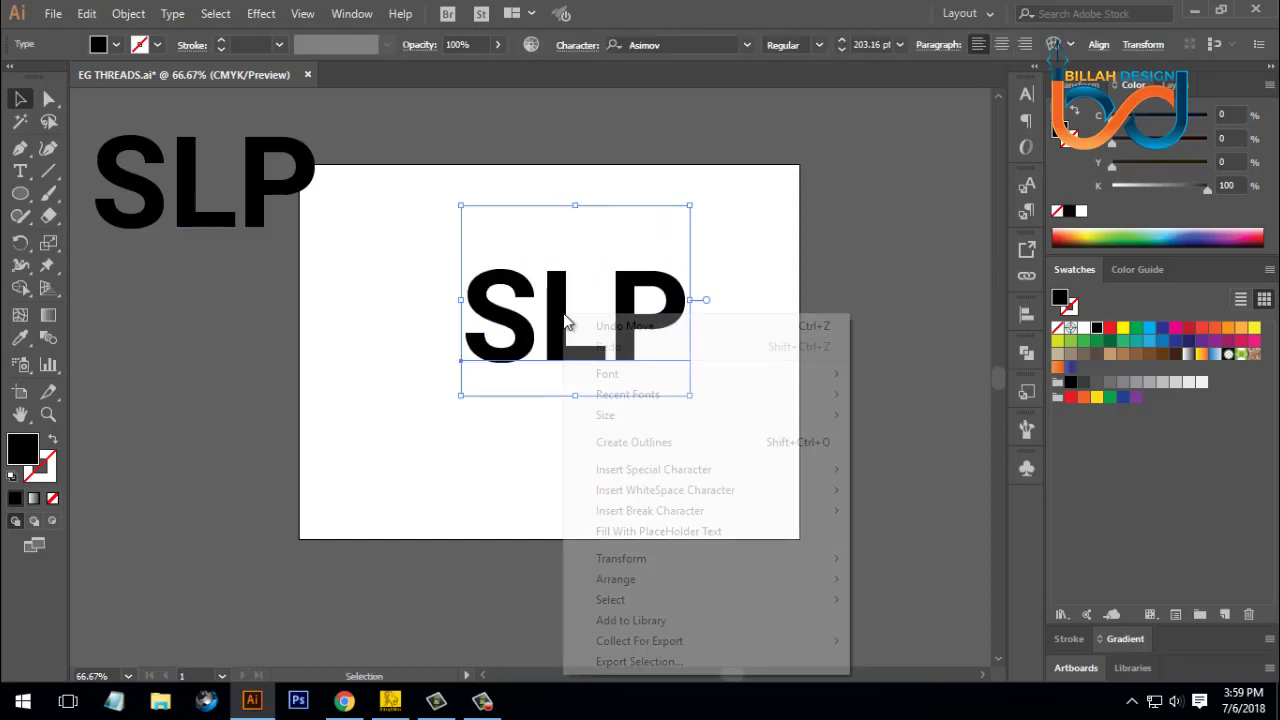
{"action": "left_click", "coordinate": [645, 447]}
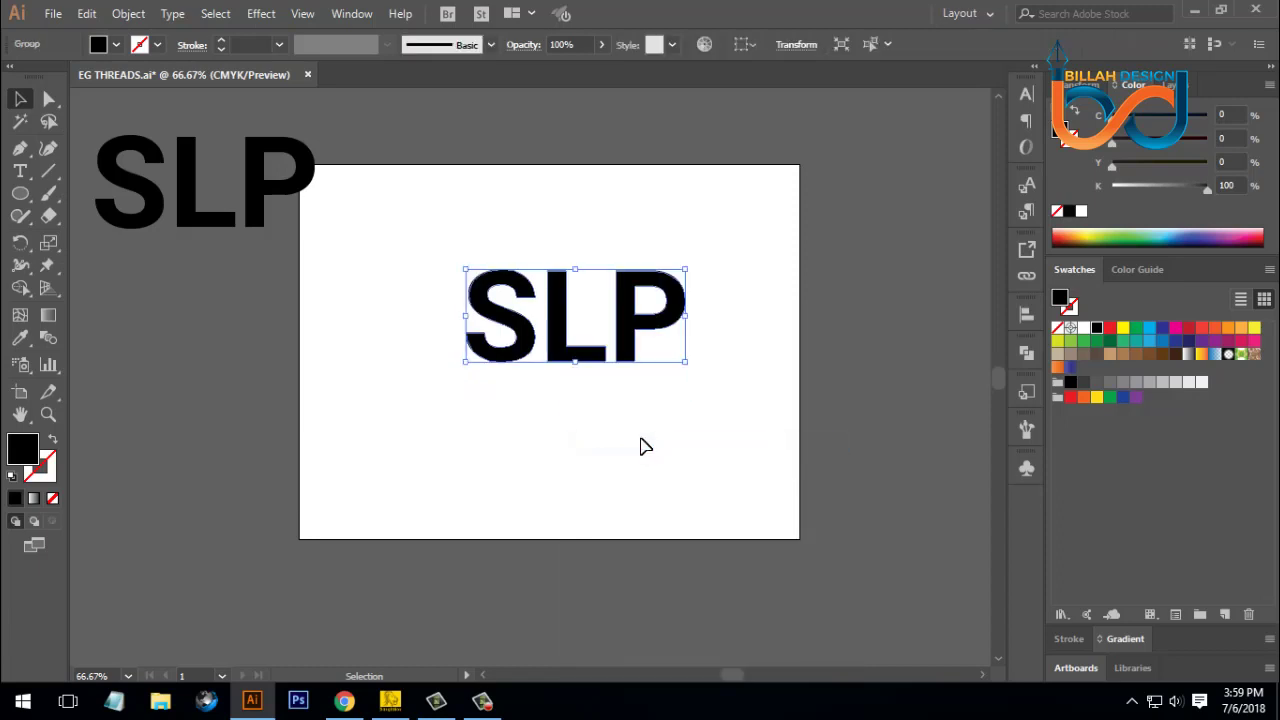
{"action": "right_click", "coordinate": [600, 340]}
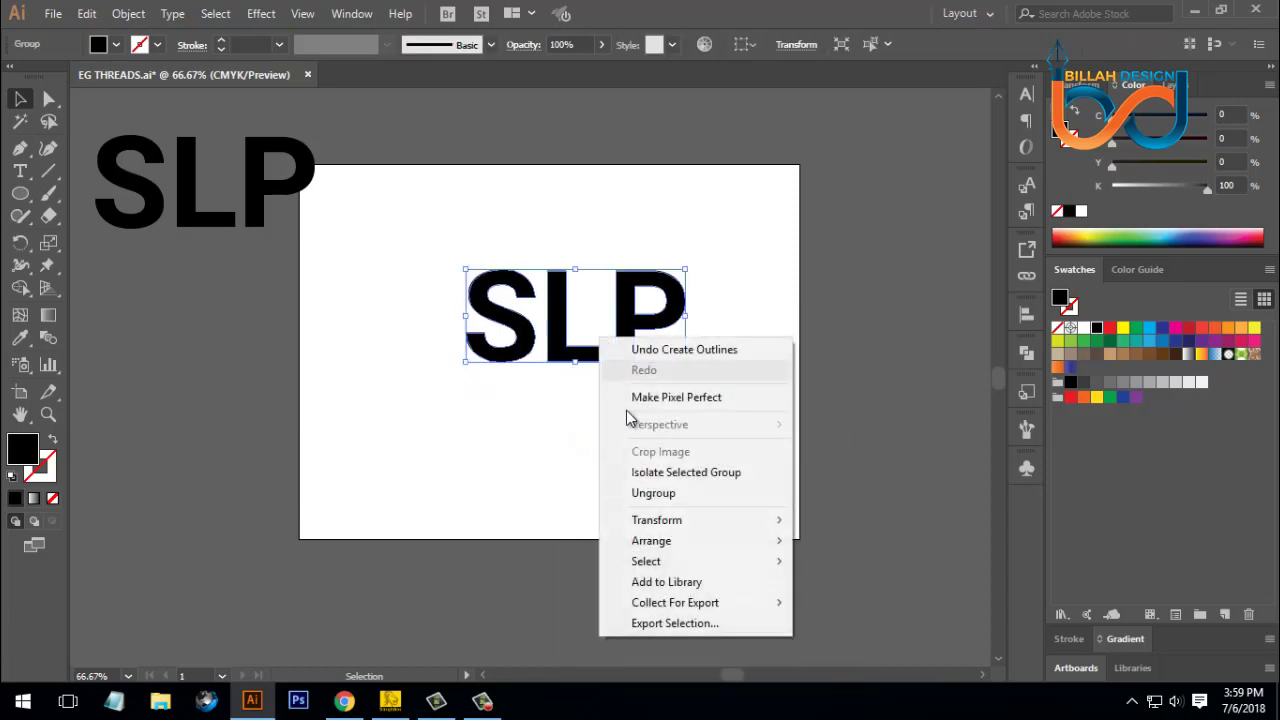
{"action": "left_click", "coordinate": [654, 493]}
{"action": "left_click", "coordinate": [706, 451]}
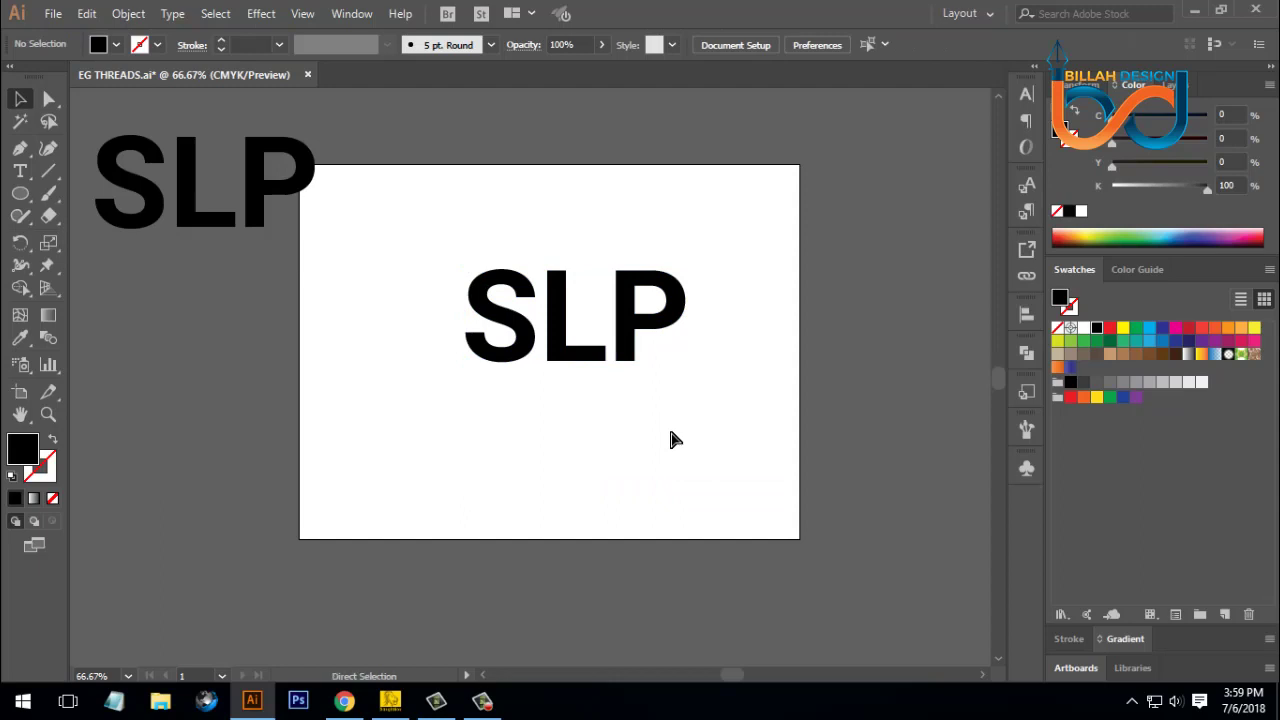
{"action": "key", "text": "ctrl+plus"}
{"action": "key", "text": "ctrl+plus"}
Raise the S and align its right edge with the L.
{"action": "left_click_drag", "start_coordinate": [644, 276], "coordinate": [620, 346]}
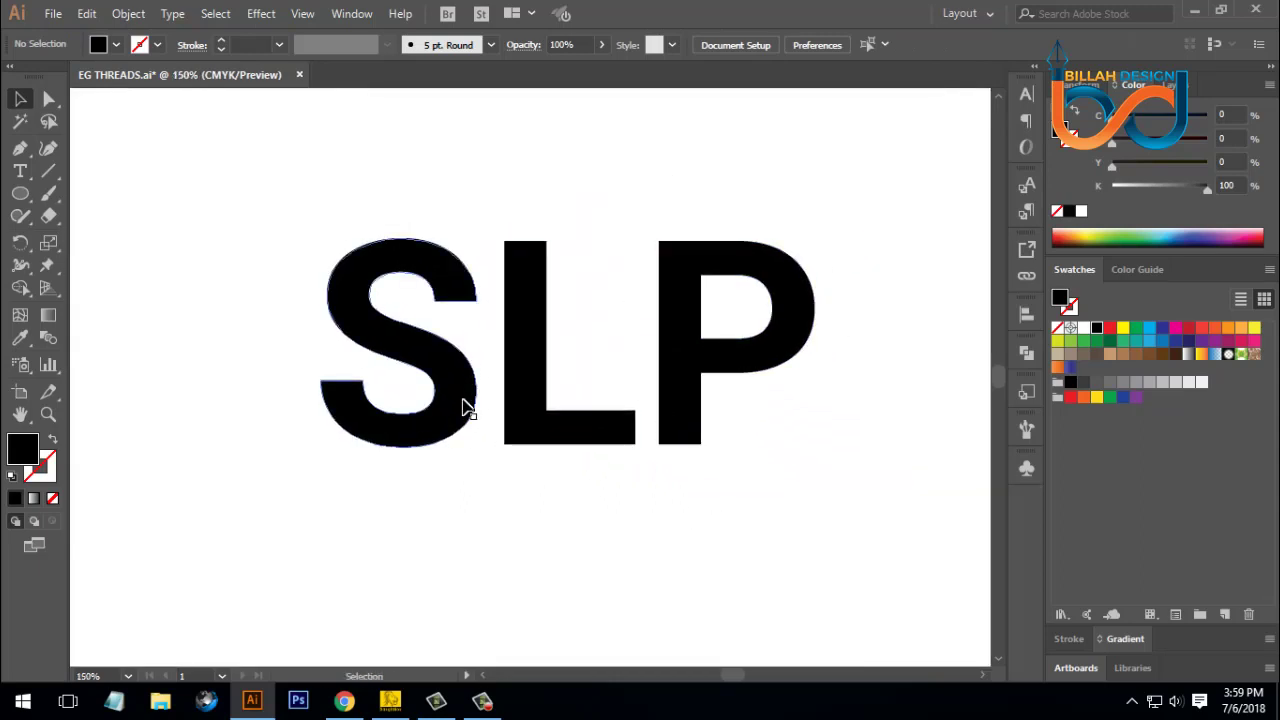
{"action": "left_click_drag", "start_coordinate": [460, 411], "coordinate": [516, 338]}
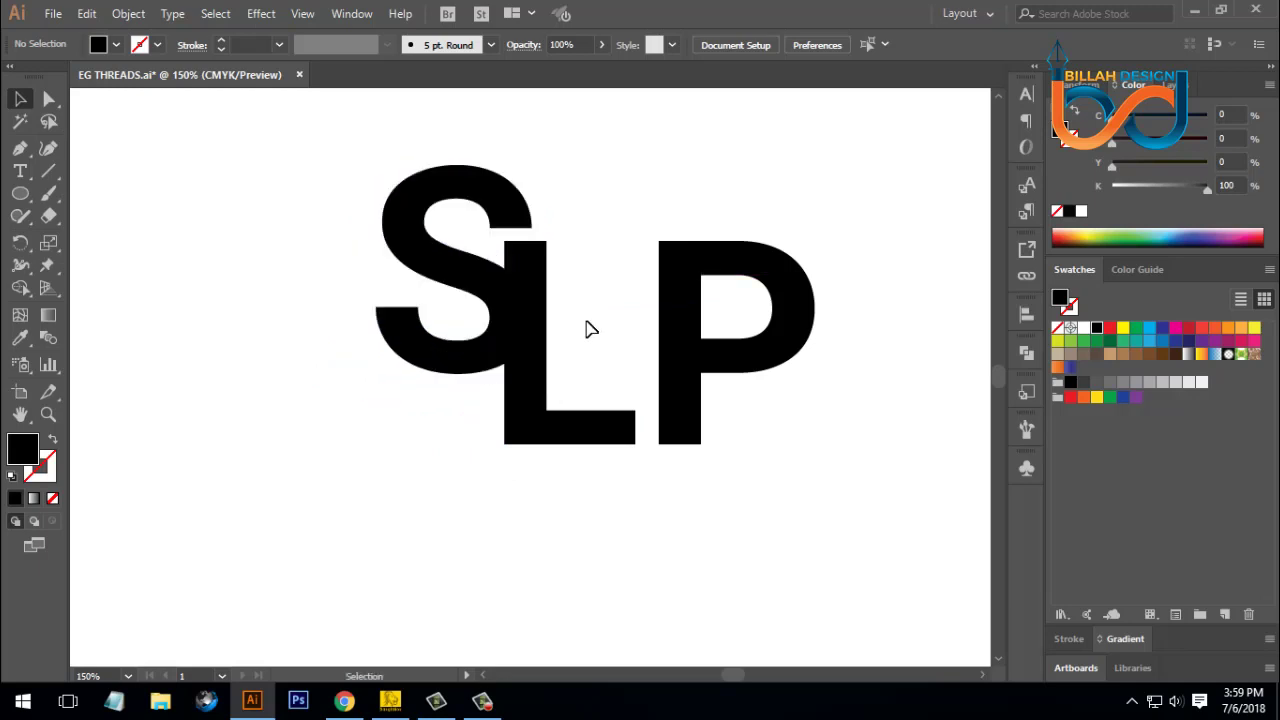
{"action": "left_click", "coordinate": [504, 295]}
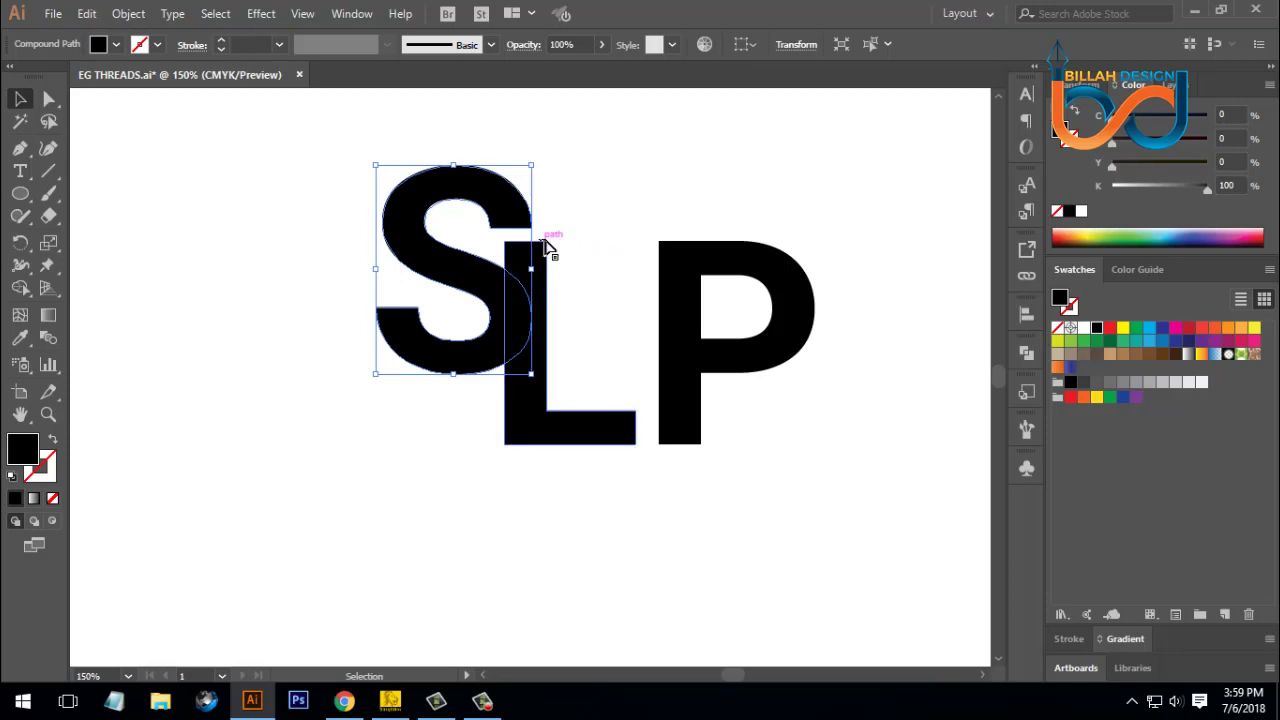
{"action": "left_click", "coordinate": [588, 284]}
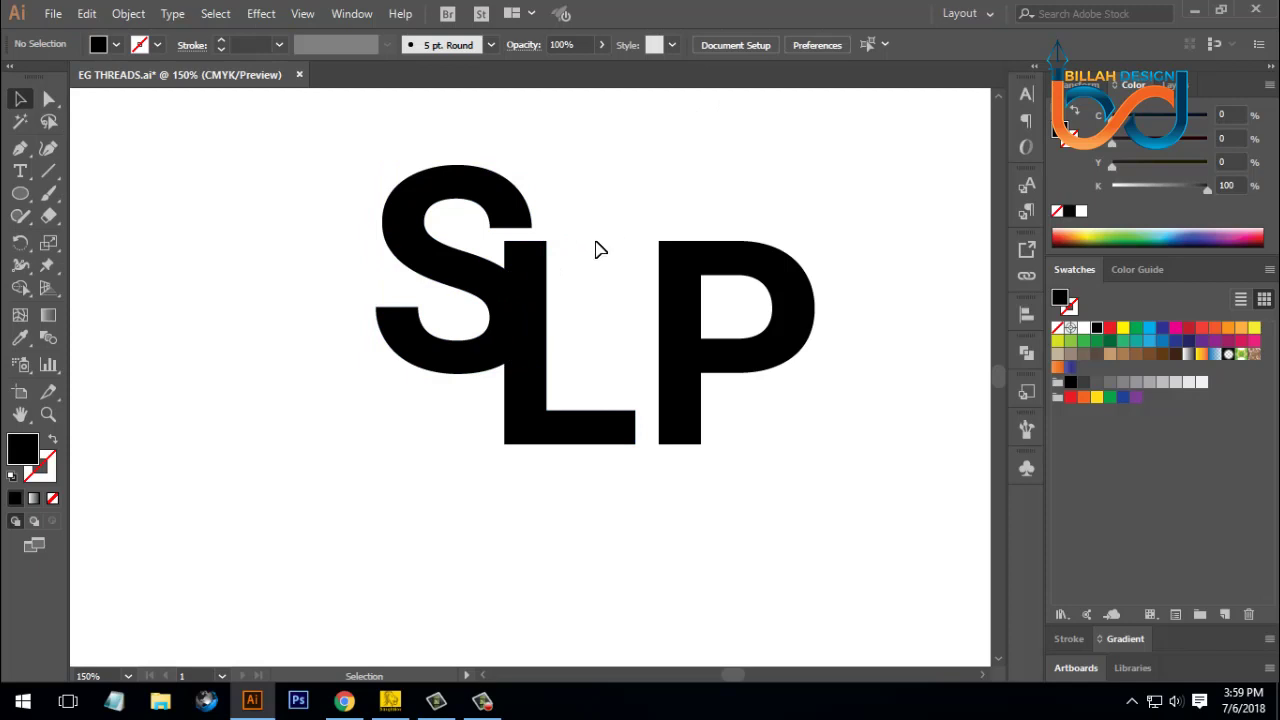
{"action": "left_click_drag", "start_coordinate": [600, 182], "coordinate": [507, 337]}
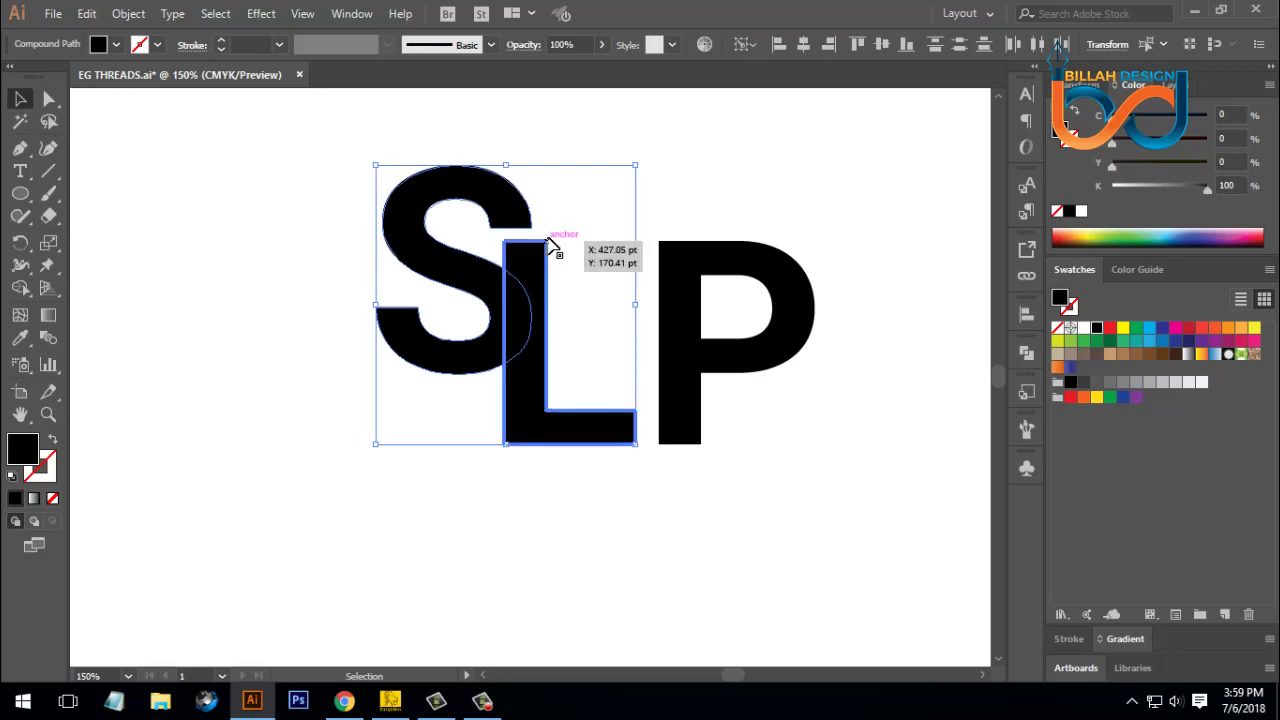
{"action": "left_click", "coordinate": [829, 45]}
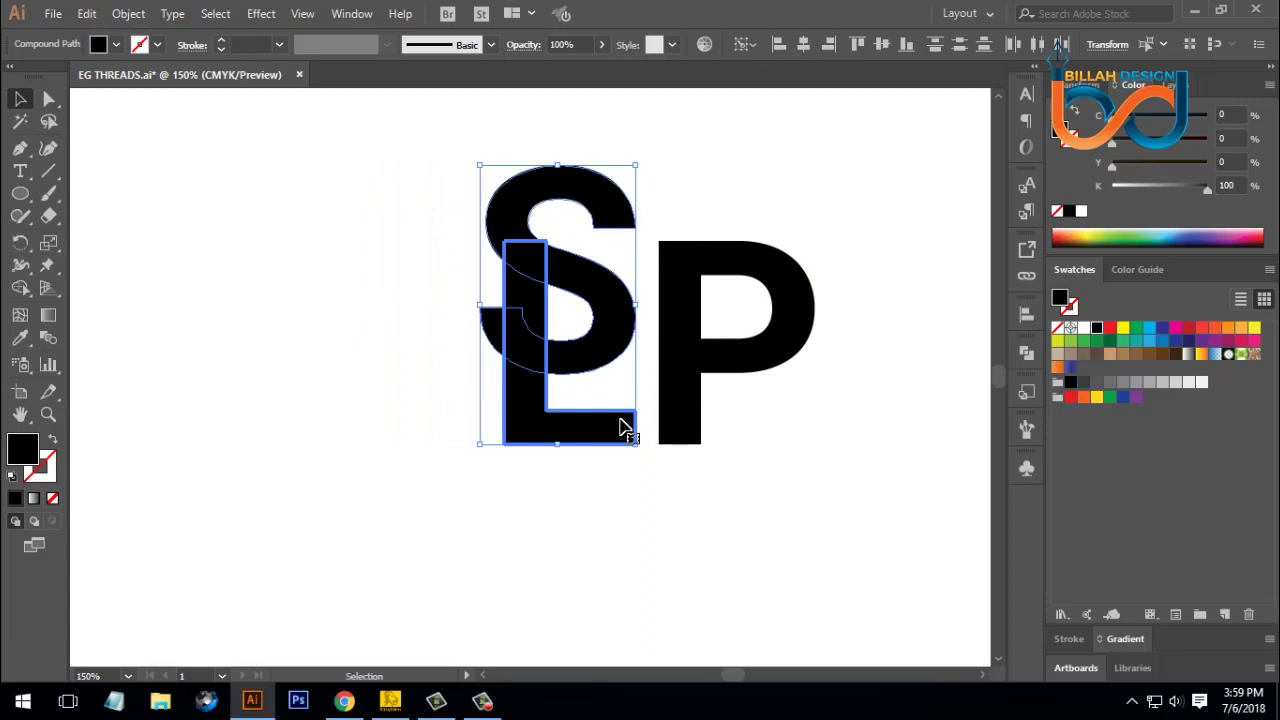
Slide the S back left so its lower curve overlaps the top of the L.
{"action": "left_click", "coordinate": [645, 265]}
{"action": "left_click_drag", "start_coordinate": [608, 277], "coordinate": [490, 285]}
{"action": "left_click_drag", "start_coordinate": [506, 229], "coordinate": [520, 229]}
{"action": "left_click", "coordinate": [552, 252]}
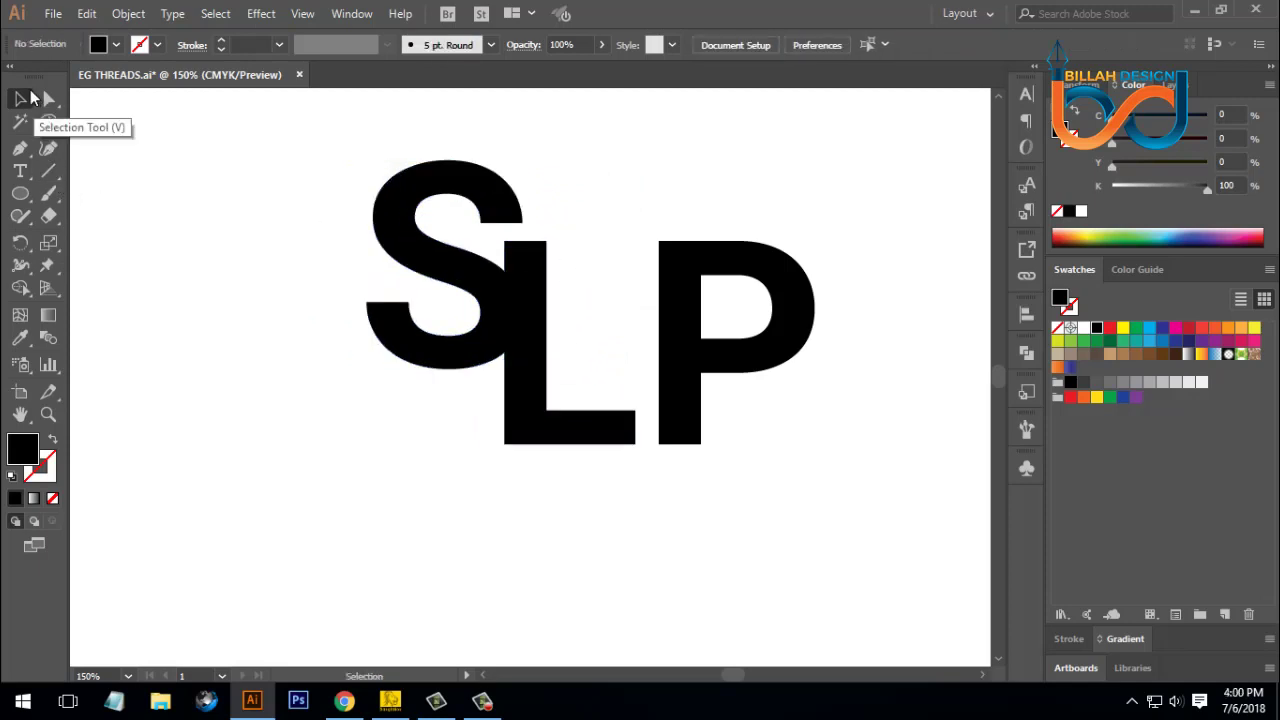
{"action": "left_click", "coordinate": [46, 174]}
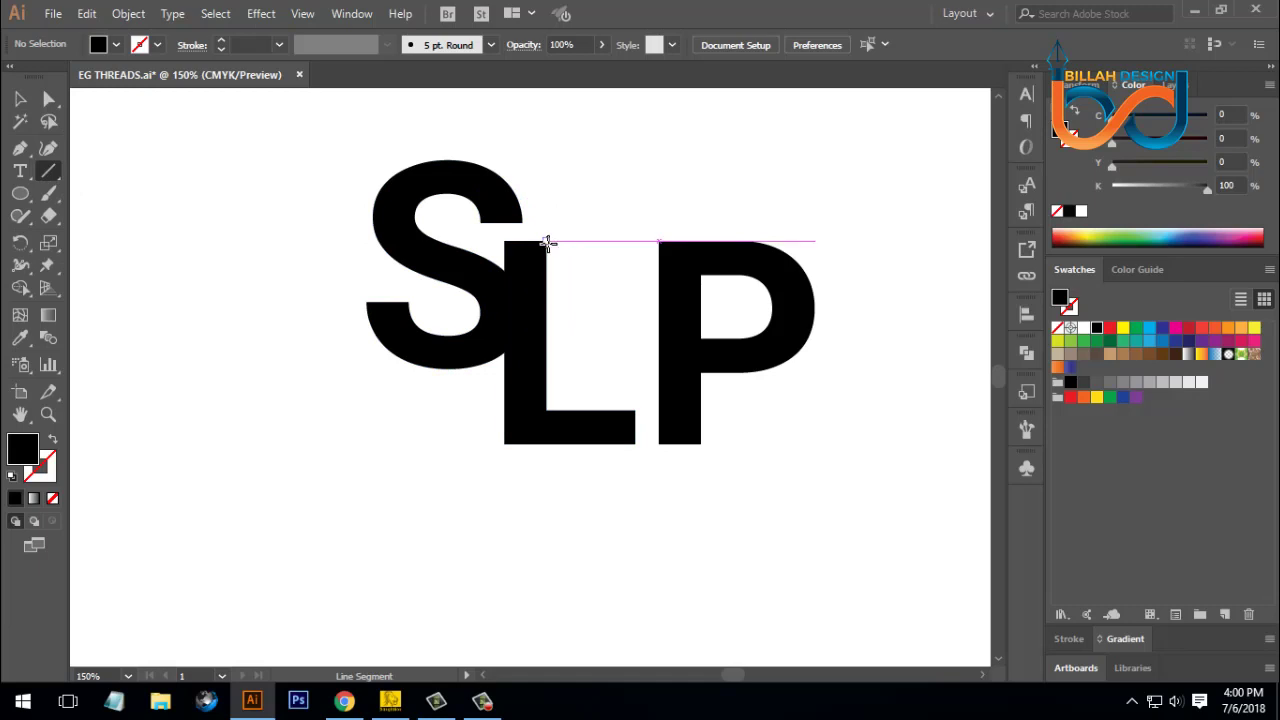
Draw a vertical line up from the L's top-left corner with a black 2 pt stroke.
{"action": "left_click_drag", "start_coordinate": [546, 238], "coordinate": [556, 142]}
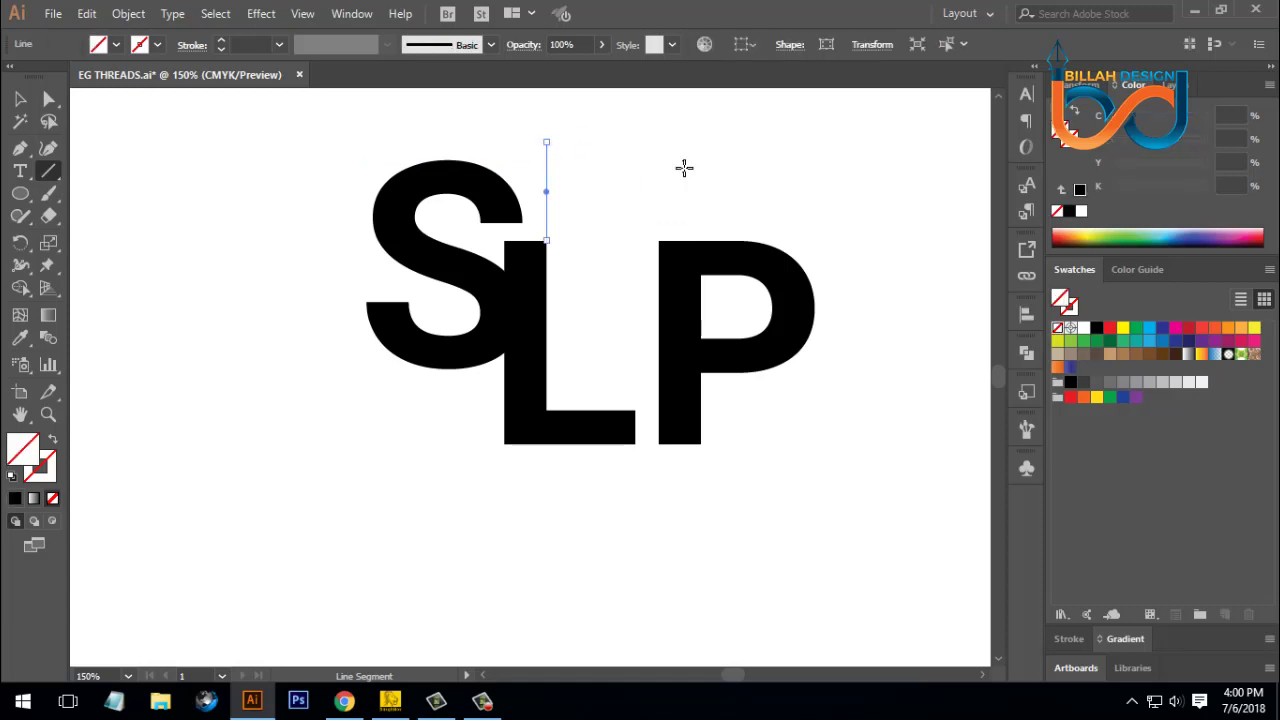
{"action": "left_click", "coordinate": [223, 38]}
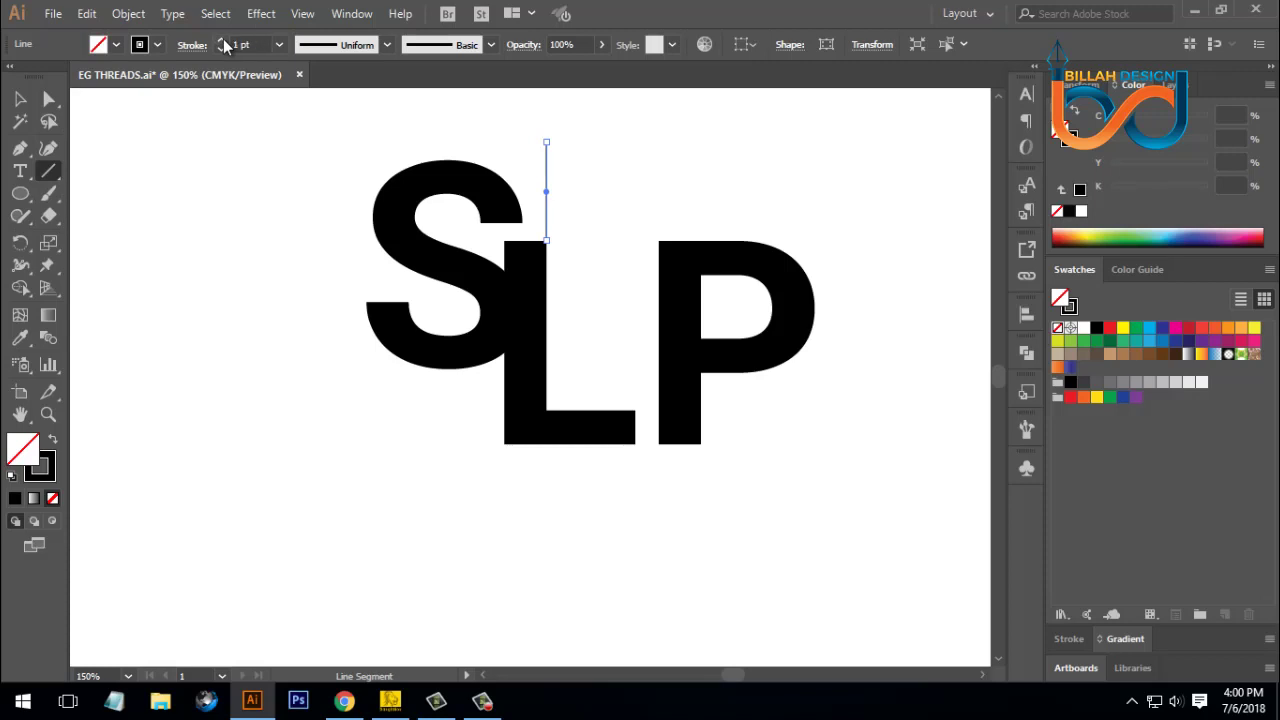
{"action": "left_click", "coordinate": [222, 40]}
{"action": "left_click", "coordinate": [20, 98]}
Right-align the S to the vertical line, then move the line up and out of the way.
{"action": "left_click", "coordinate": [360, 341]}
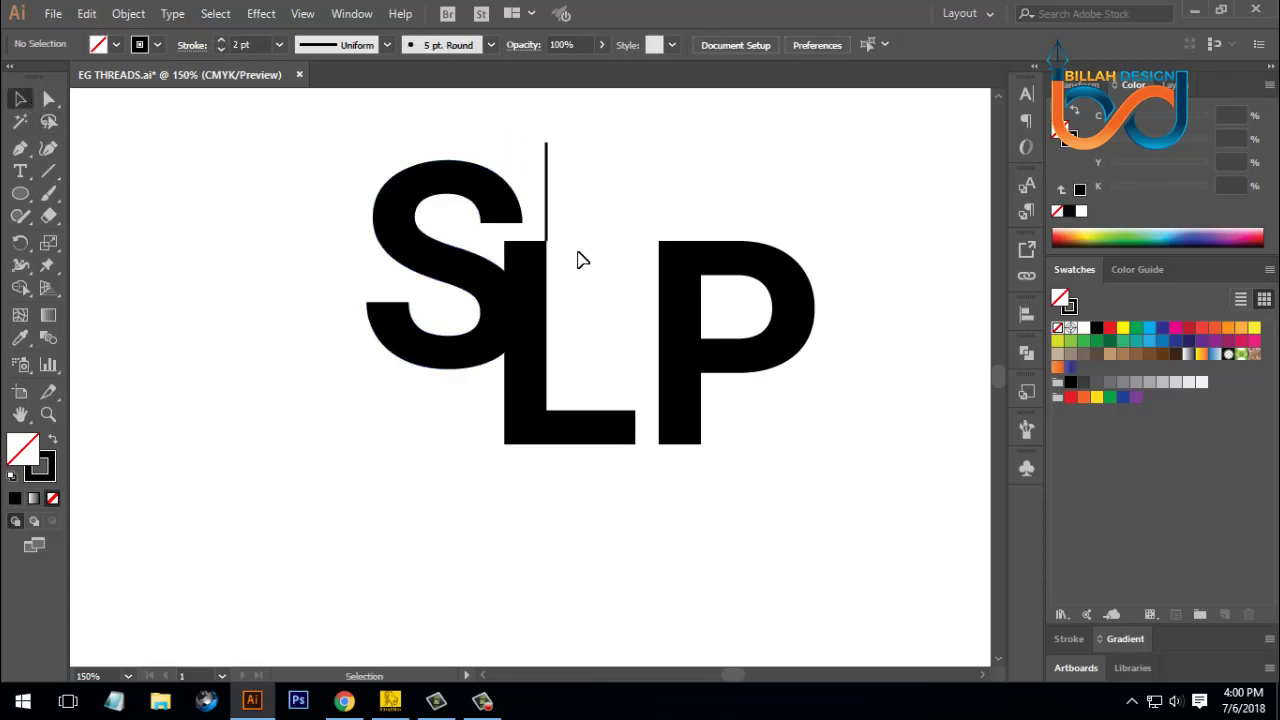
{"action": "left_click", "coordinate": [547, 183]}
{"action": "left_click_drag", "start_coordinate": [578, 168], "coordinate": [499, 210]}
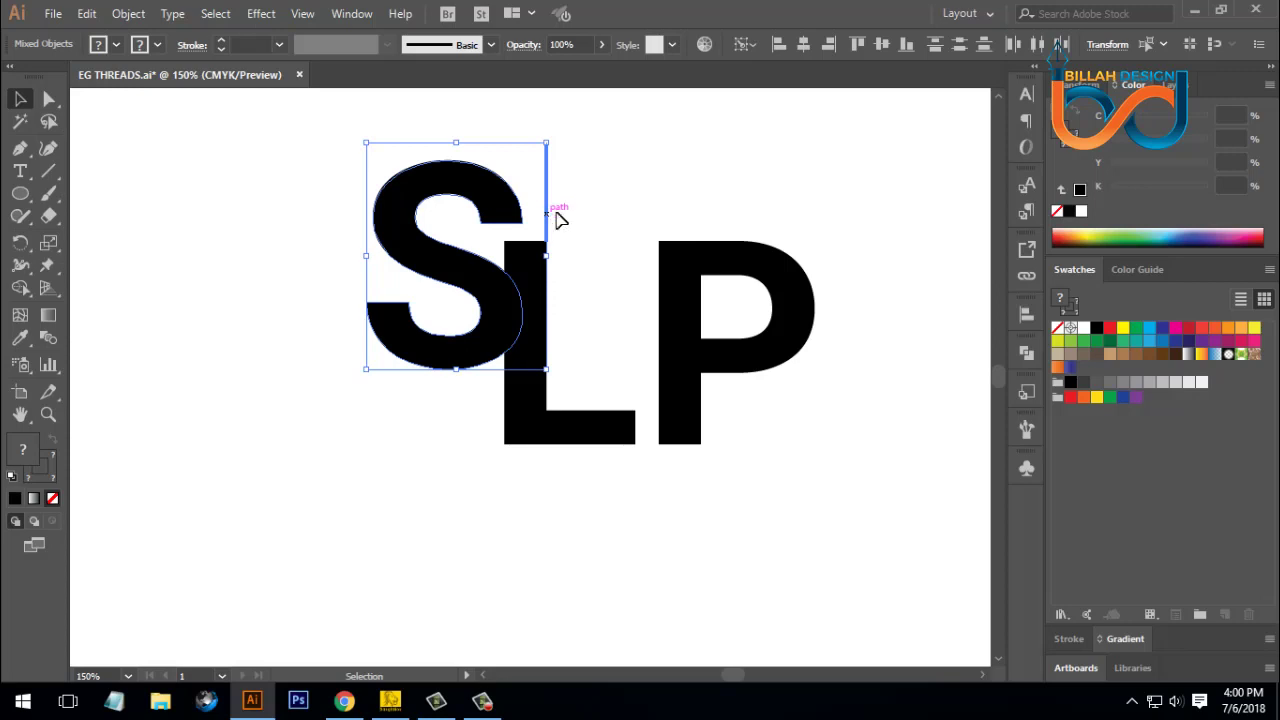
{"action": "left_click", "coordinate": [829, 44]}
{"action": "left_click", "coordinate": [560, 195]}
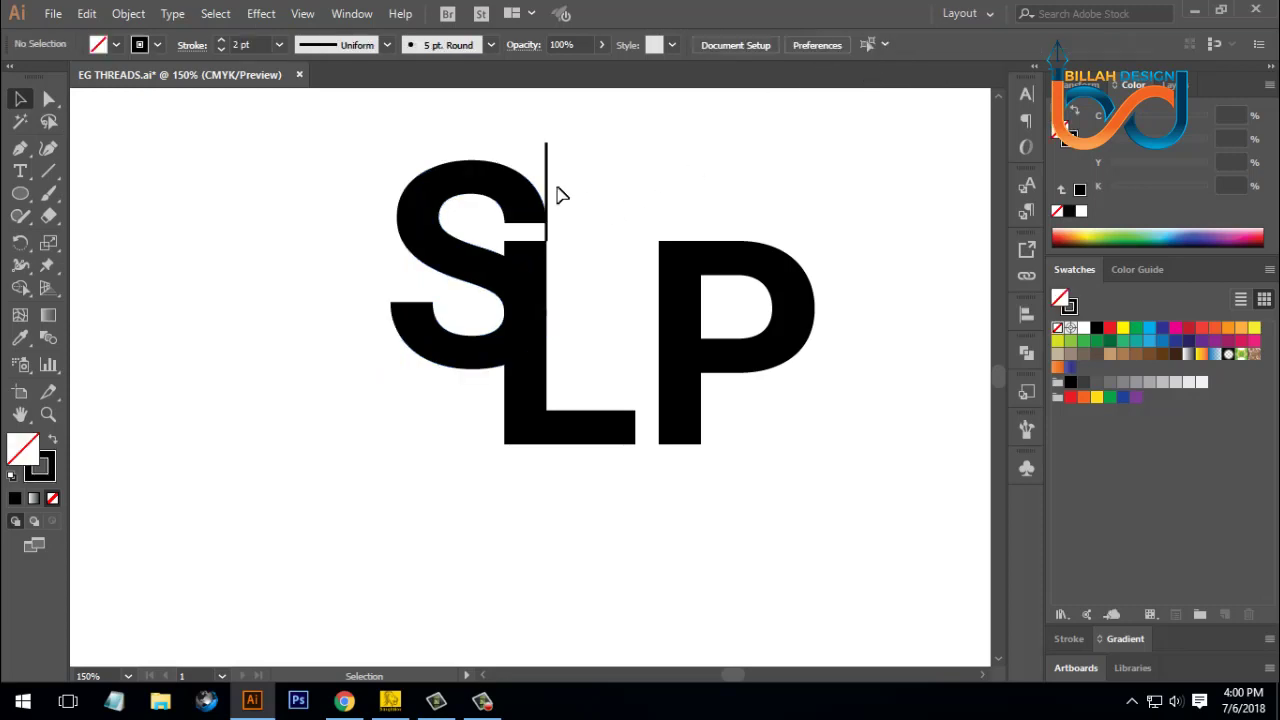
{"action": "left_click_drag", "start_coordinate": [551, 177], "coordinate": [635, 157]}
{"action": "left_click", "coordinate": [576, 277]}
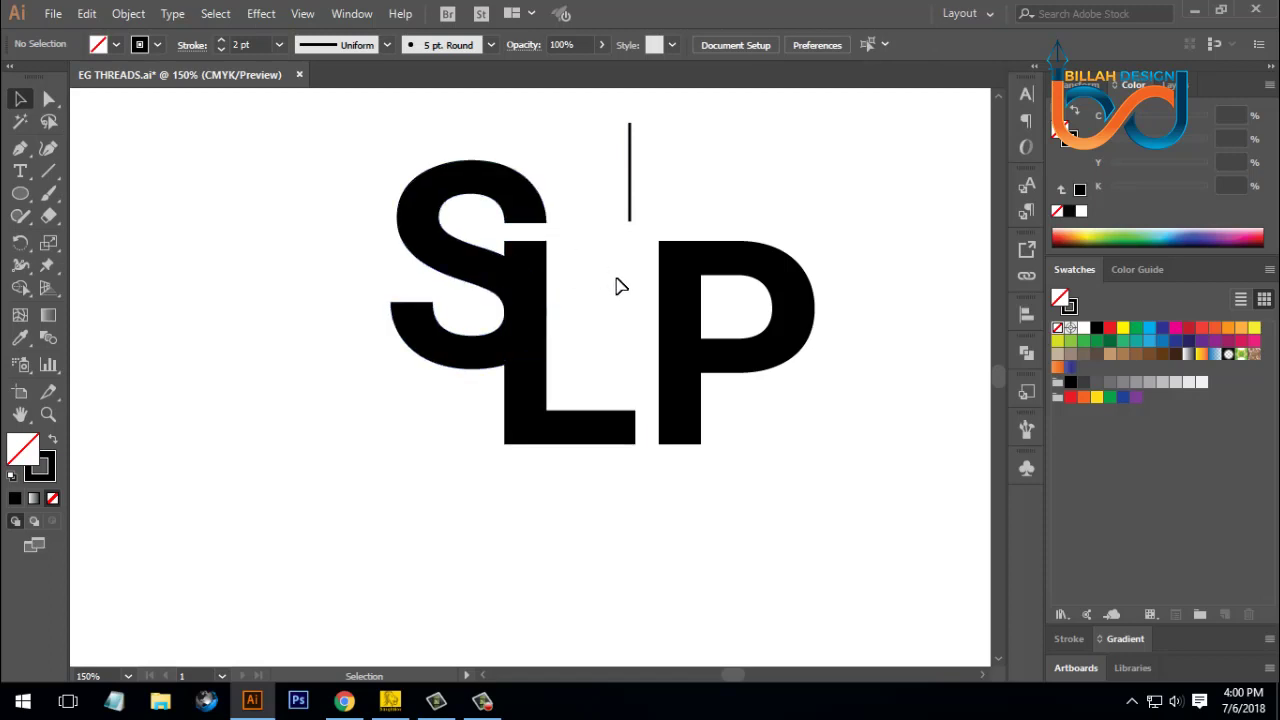
{"action": "key", "text": "ctrl+="}
Fill the S red and bring it to the front, over the L.
{"action": "left_click_drag", "start_coordinate": [634, 226], "coordinate": [604, 265]}
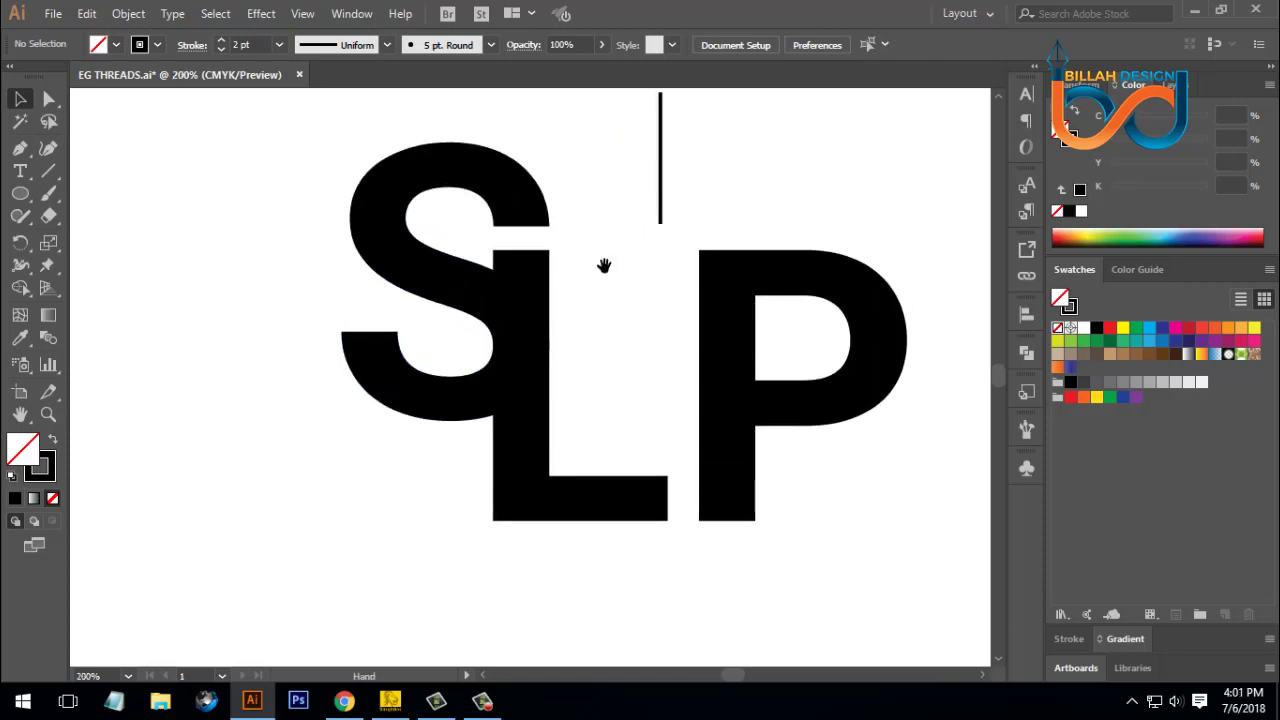
{"action": "left_click", "coordinate": [537, 214]}
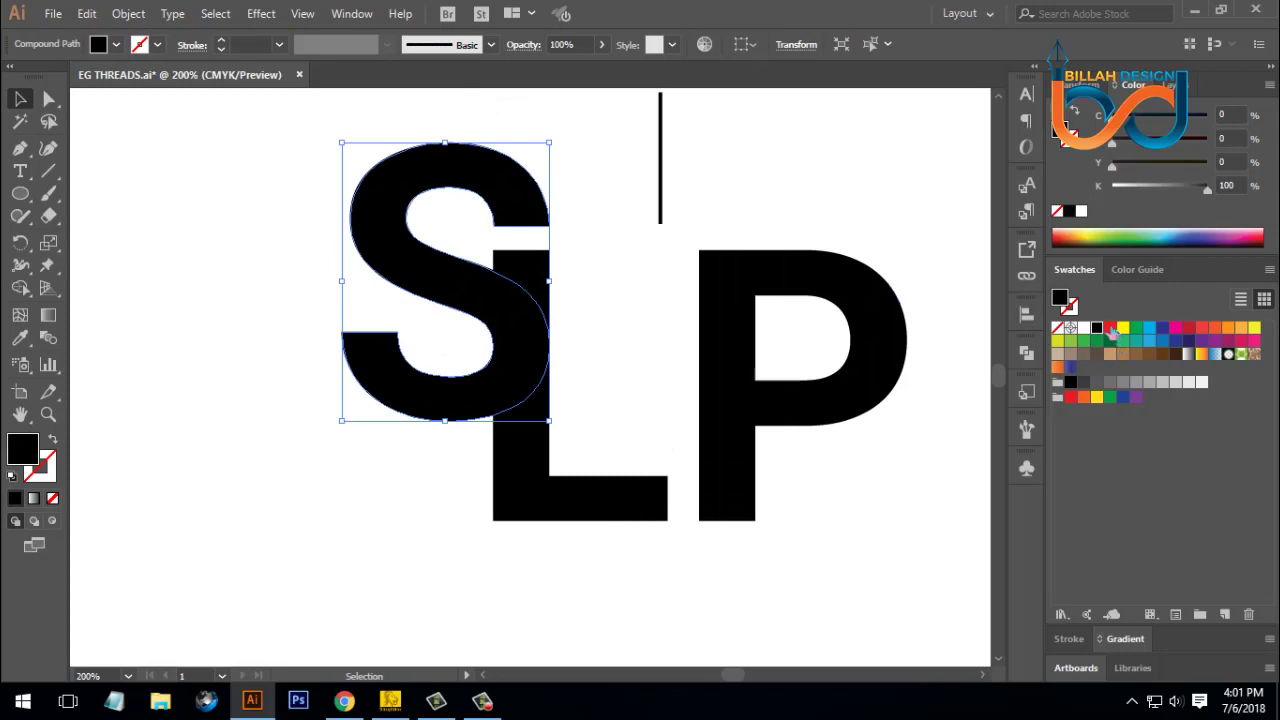
{"action": "left_click", "coordinate": [1110, 329]}
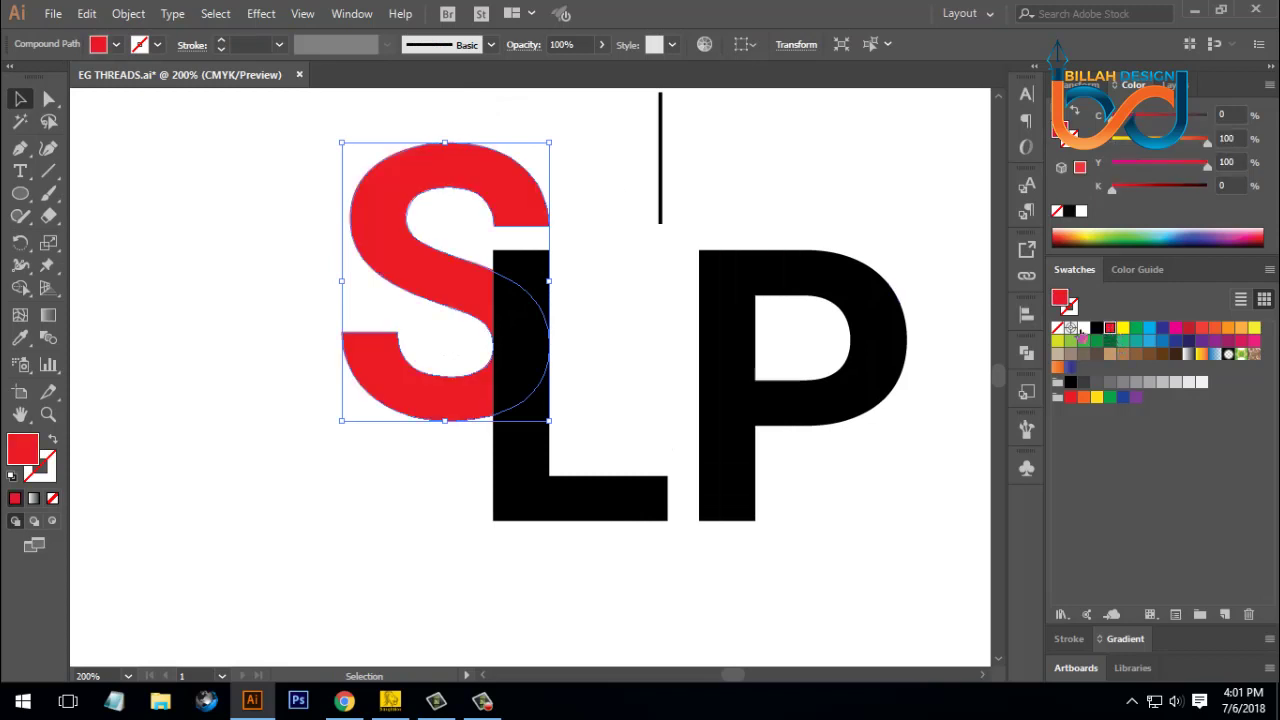
{"action": "right_click", "coordinate": [604, 257]}
{"action": "mouse_move", "coordinate": [670, 440]}
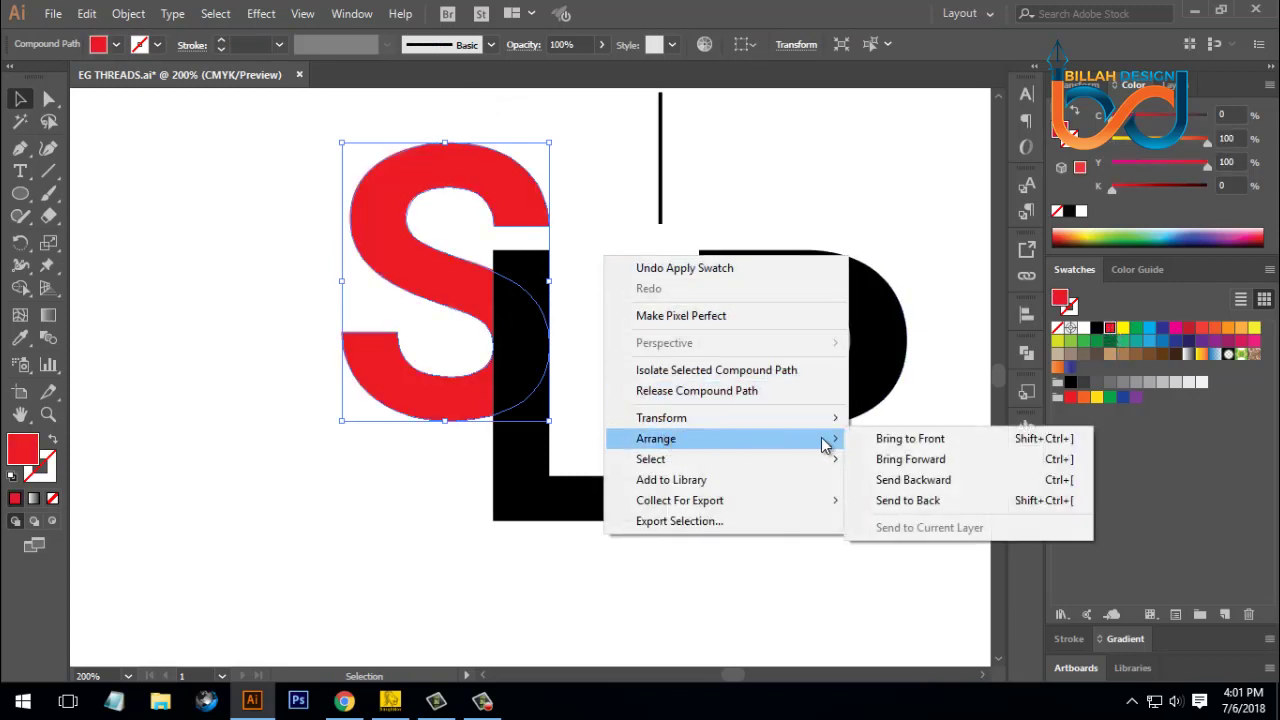
{"action": "left_click", "coordinate": [886, 440]}
Nudge the red S down and up to fine-tune its vertical position.
{"action": "left_click", "coordinate": [649, 290]}
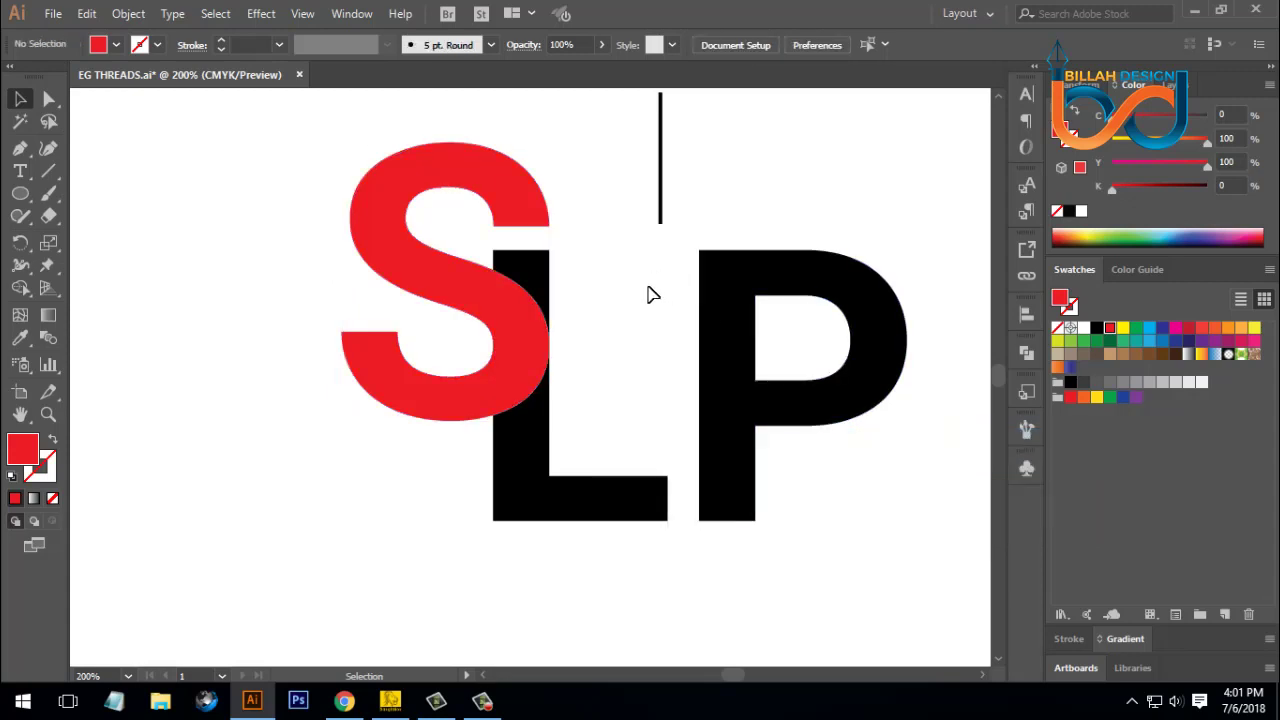
{"action": "left_click_drag", "start_coordinate": [651, 377], "coordinate": [651, 344]}
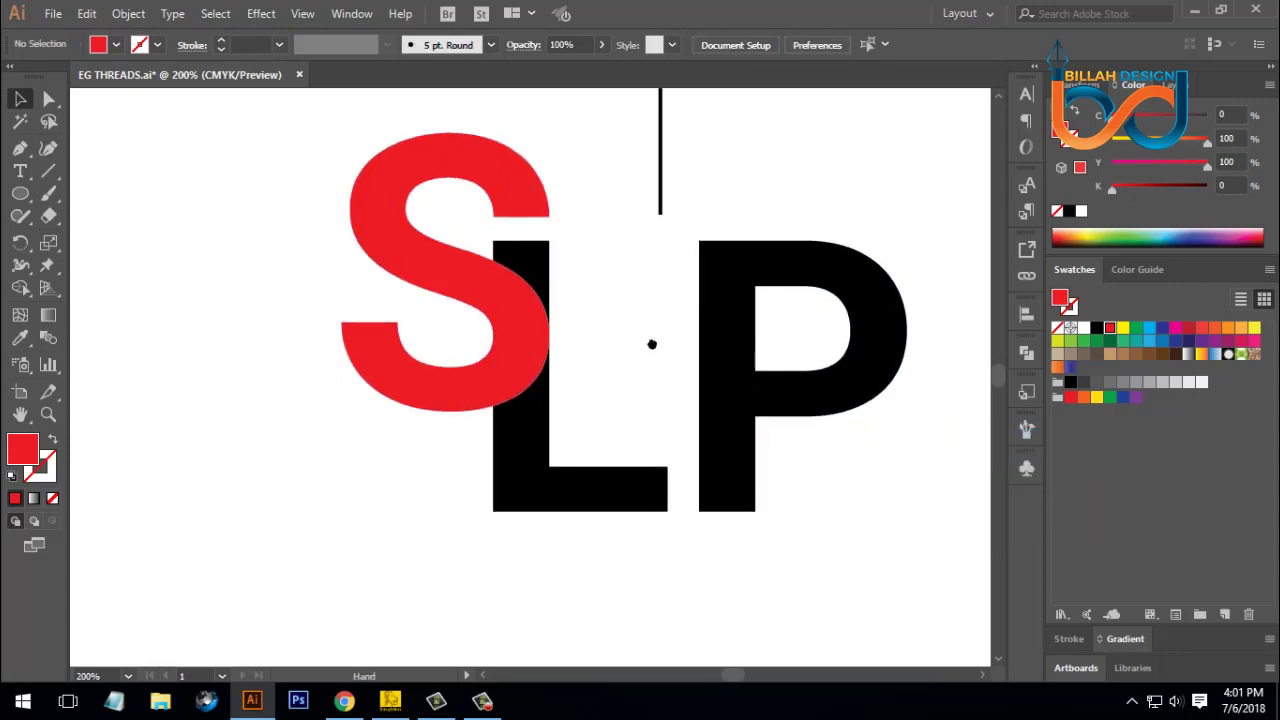
{"action": "left_click", "coordinate": [543, 222]}
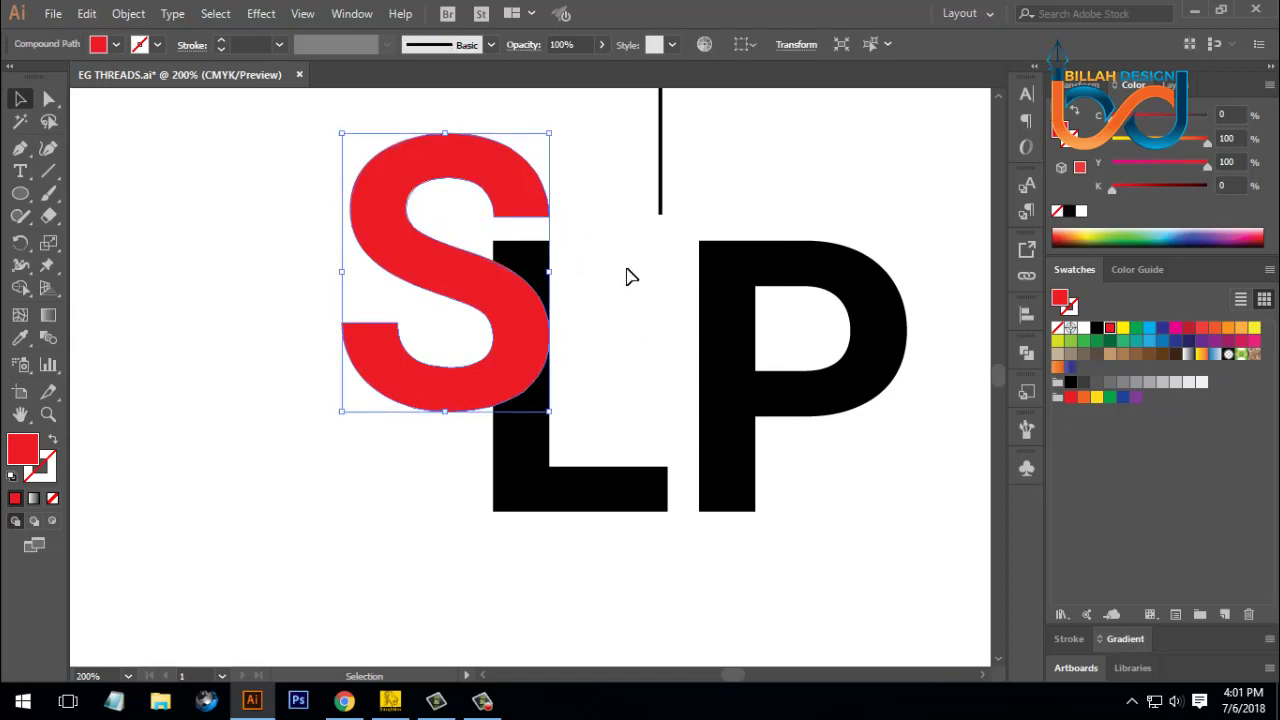
{"action": "key", "text": "Down"}
{"action": "key", "text": "Down"}
{"action": "key", "text": "Down"}
{"action": "key", "text": "Down"}
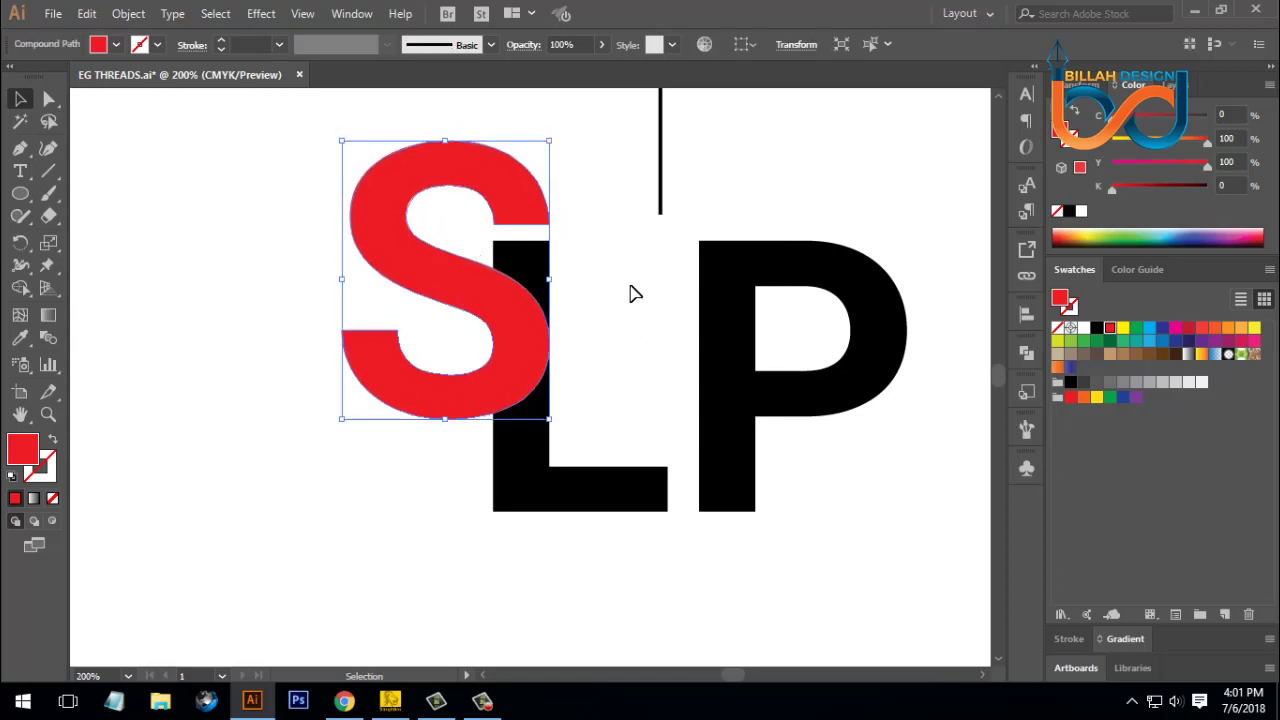
{"action": "key", "text": "Up"}
{"action": "key", "text": "Up"}
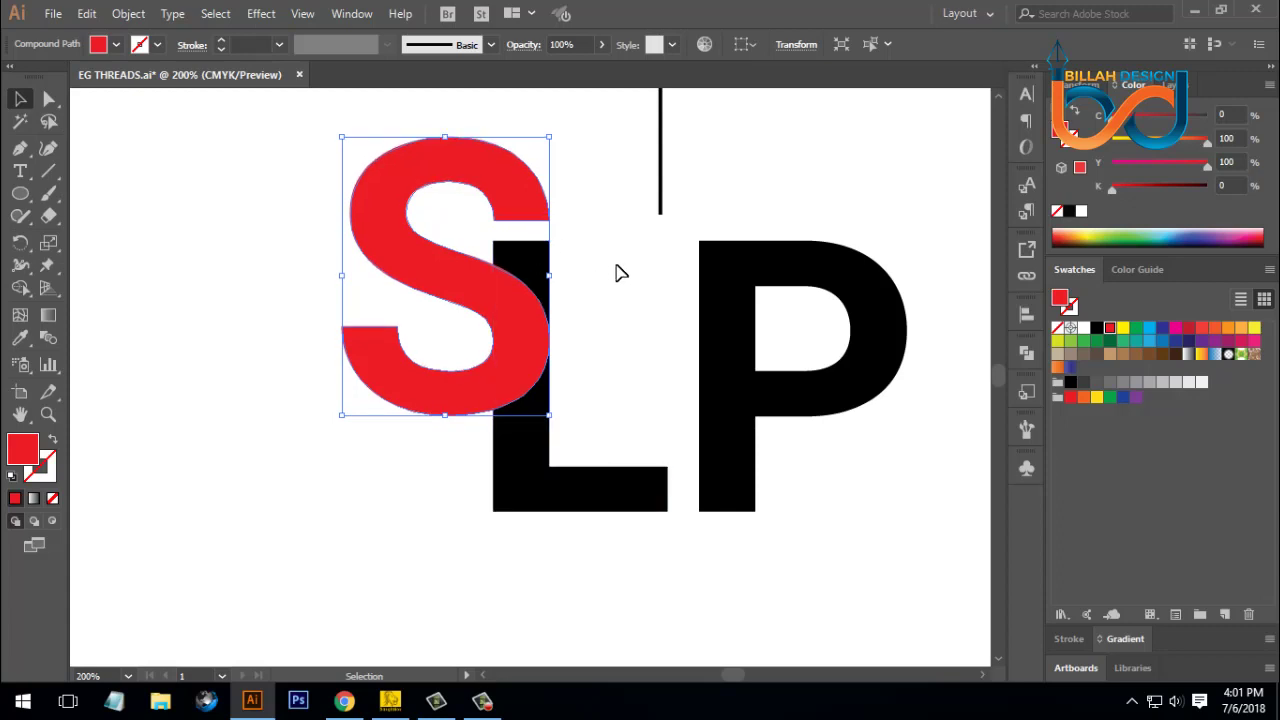
{"action": "key", "text": "Down"}
{"action": "key", "text": "Down"}
{"action": "key", "text": "Up"}
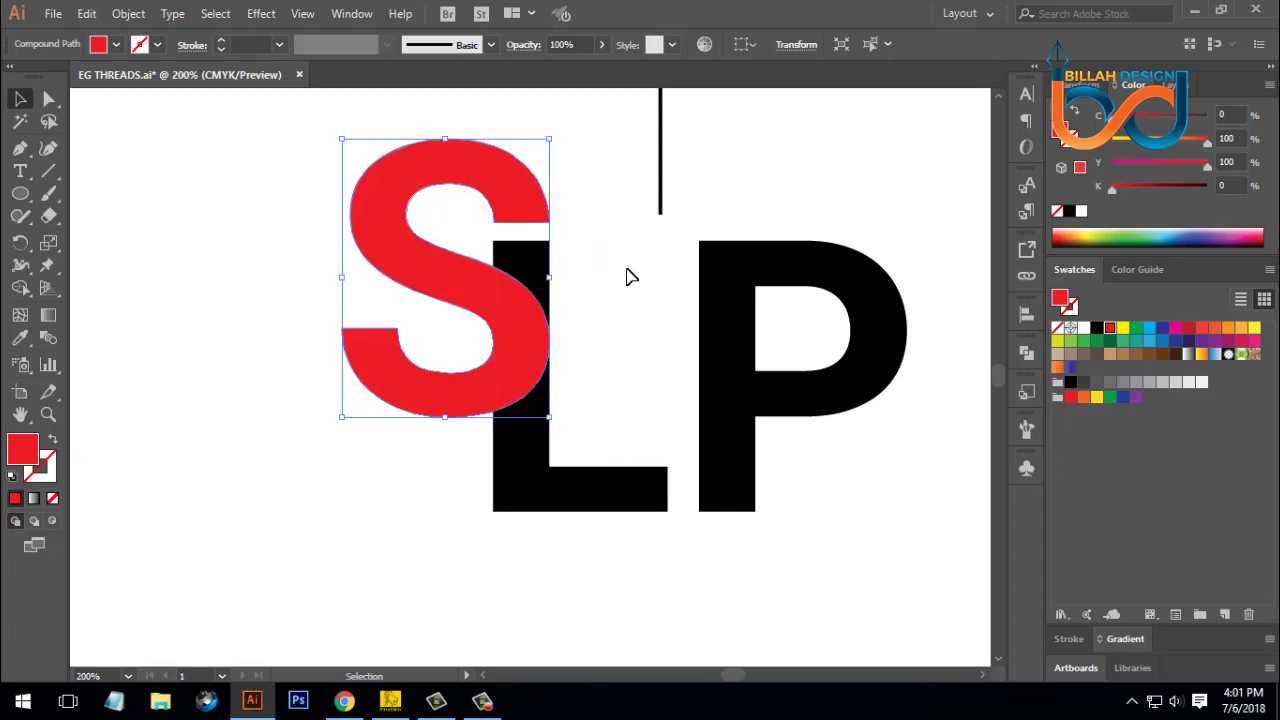
{"action": "left_click", "coordinate": [628, 277]}
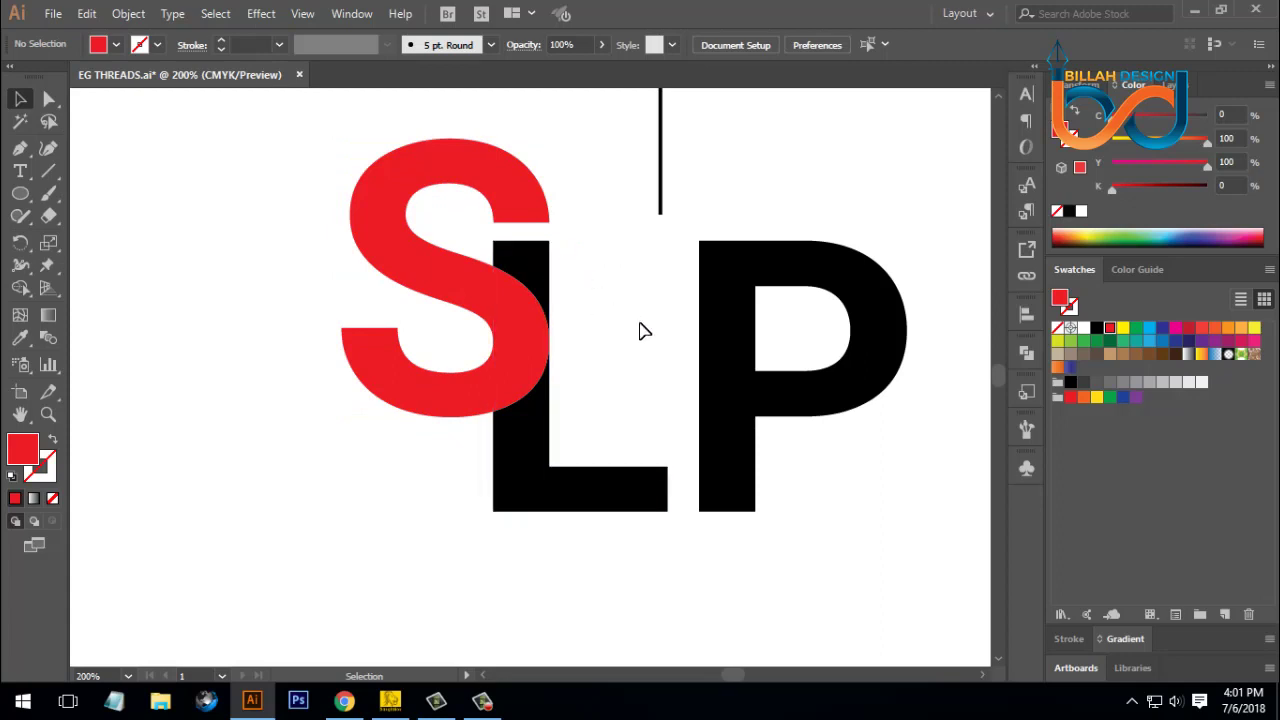
Reselect the red S and bring up the Object menu's Path commands.
{"action": "key", "text": "space"}
{"action": "left_click_drag", "start_coordinate": [634, 328], "coordinate": [633, 313]}
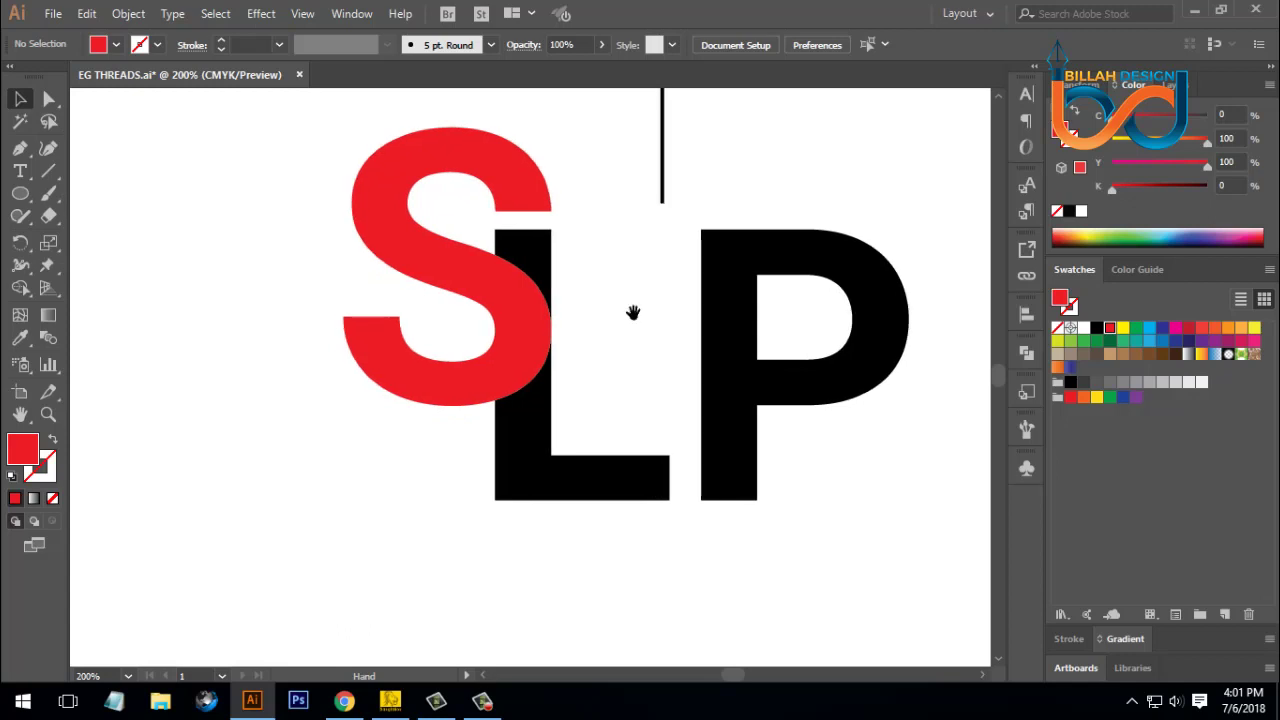
{"action": "left_click", "coordinate": [529, 320]}
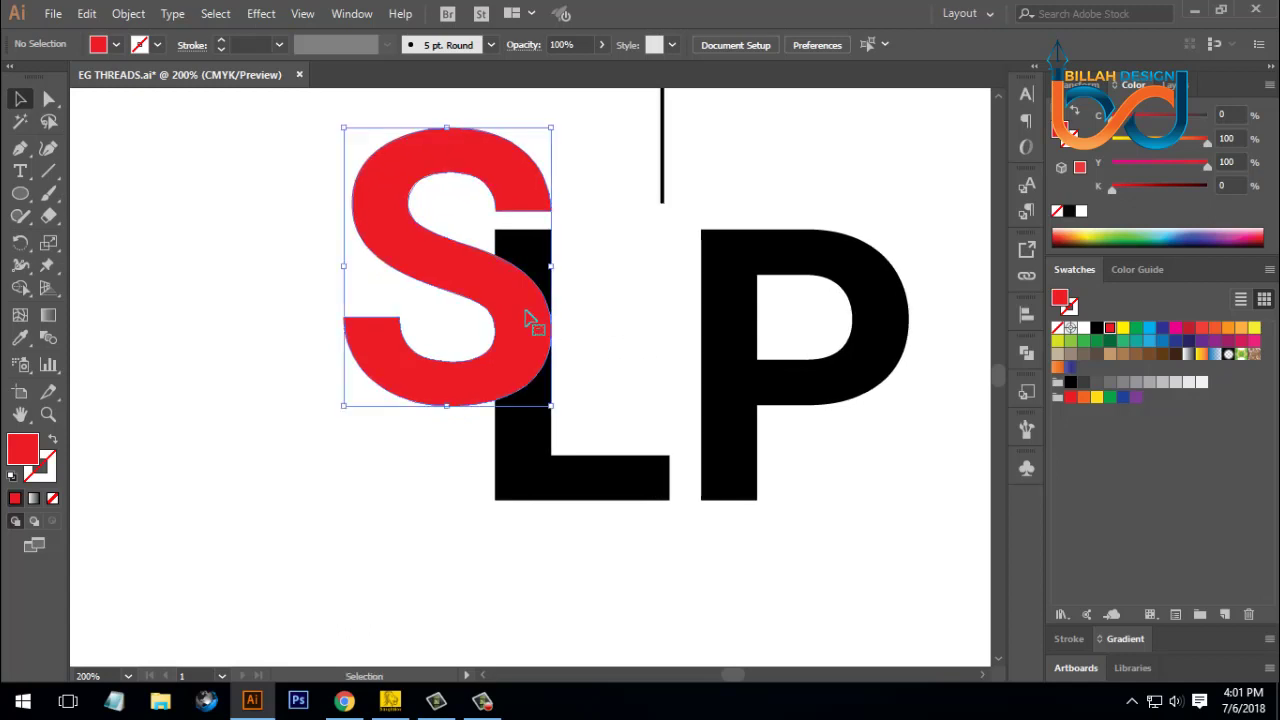
{"action": "left_click", "coordinate": [128, 14]}
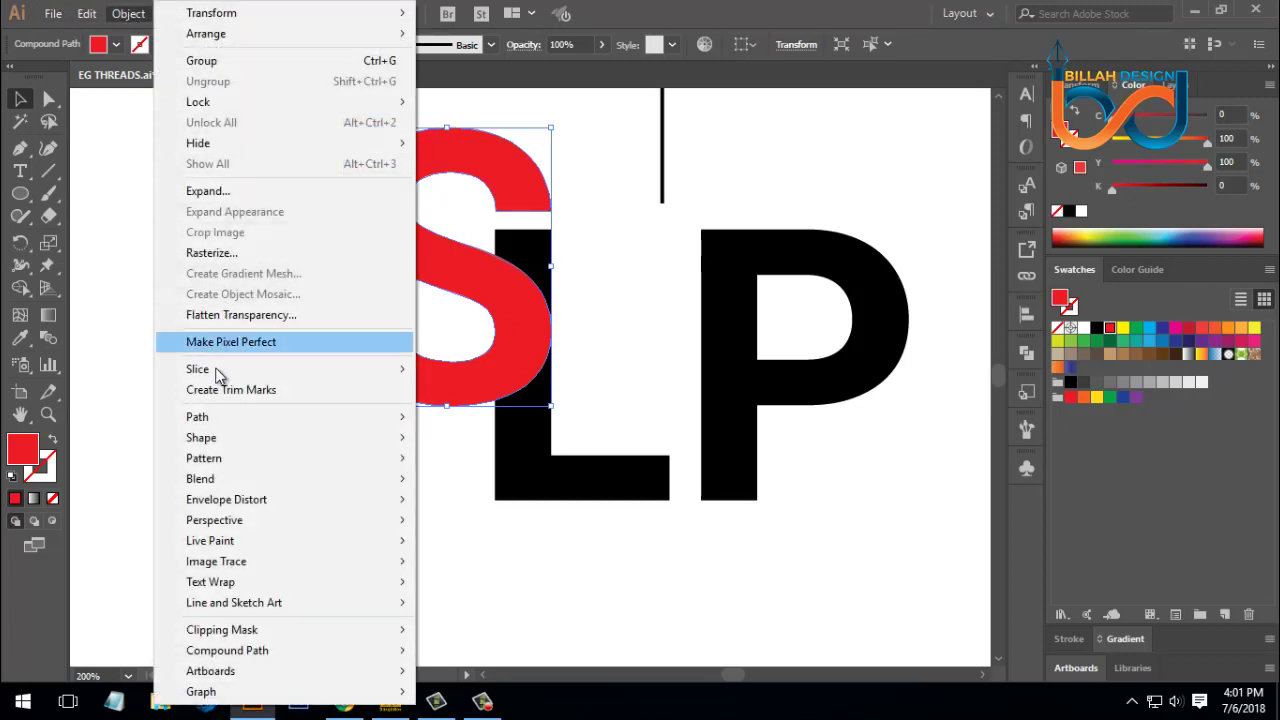
{"action": "mouse_move", "coordinate": [214, 425]}
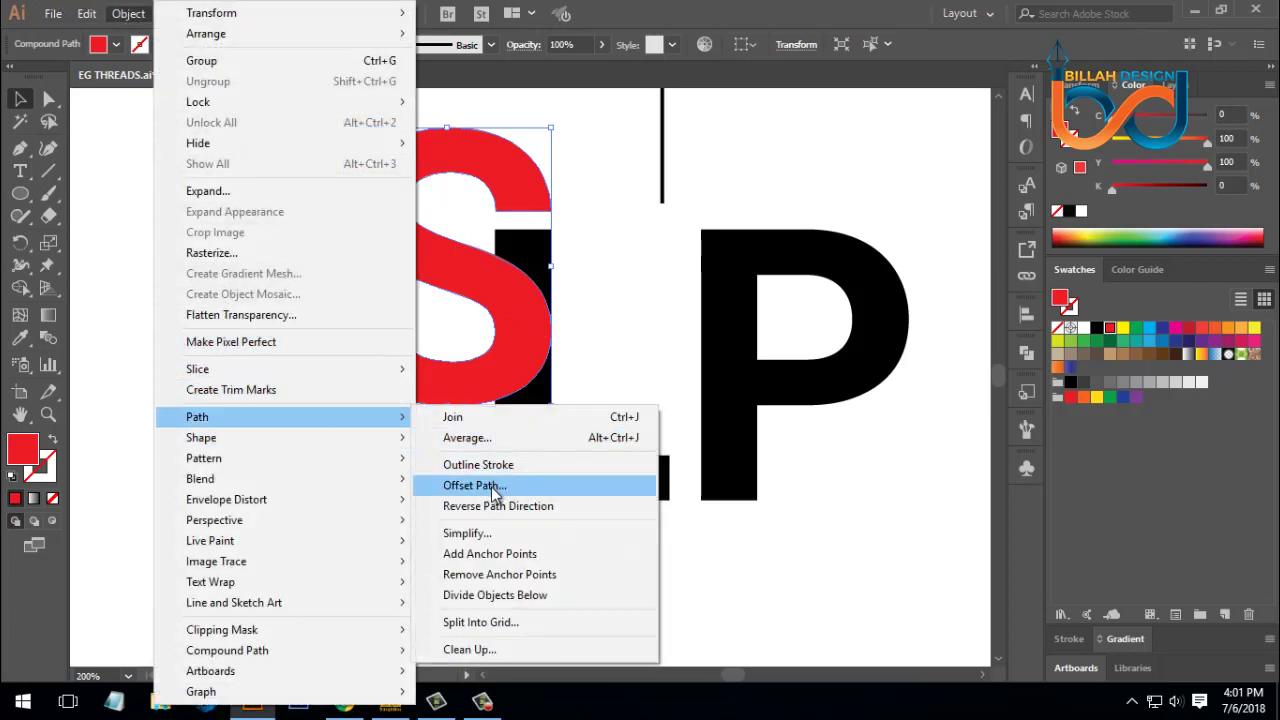
Create an 8 pt outward offset path around the red S, checking it with Preview.
{"action": "left_click", "coordinate": [474, 485]}
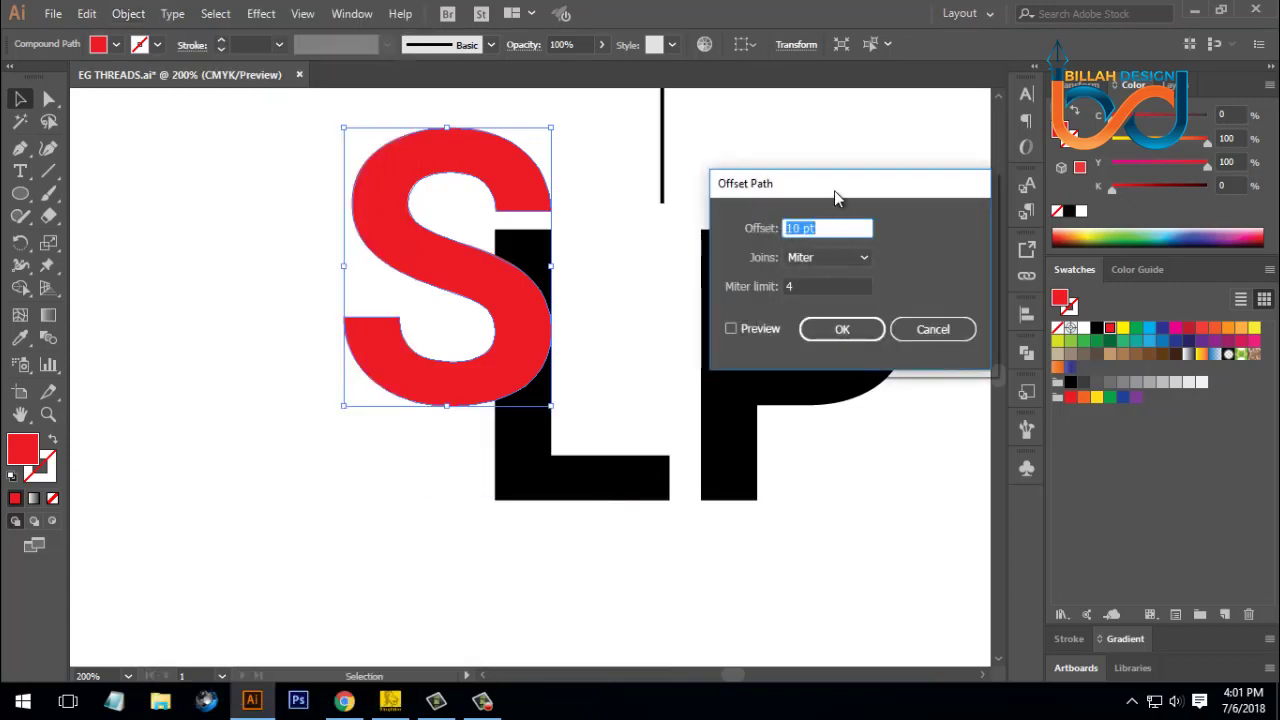
{"action": "left_click_drag", "start_coordinate": [834, 190], "coordinate": [822, 188]}
{"action": "left_click", "coordinate": [719, 327]}
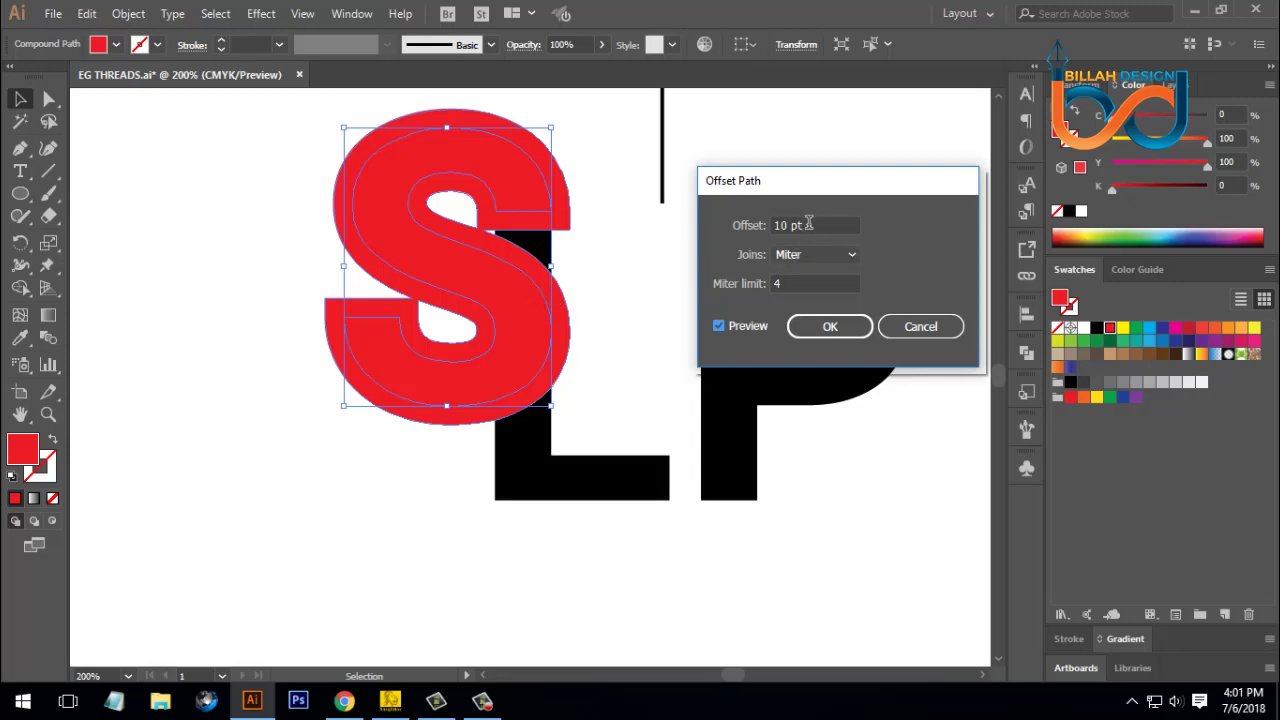
{"action": "scroll", "coordinate": [809, 224], "scroll_direction": "down", "scroll_amount": 1}
{"action": "scroll", "coordinate": [809, 224], "scroll_direction": "down", "scroll_amount": 1}
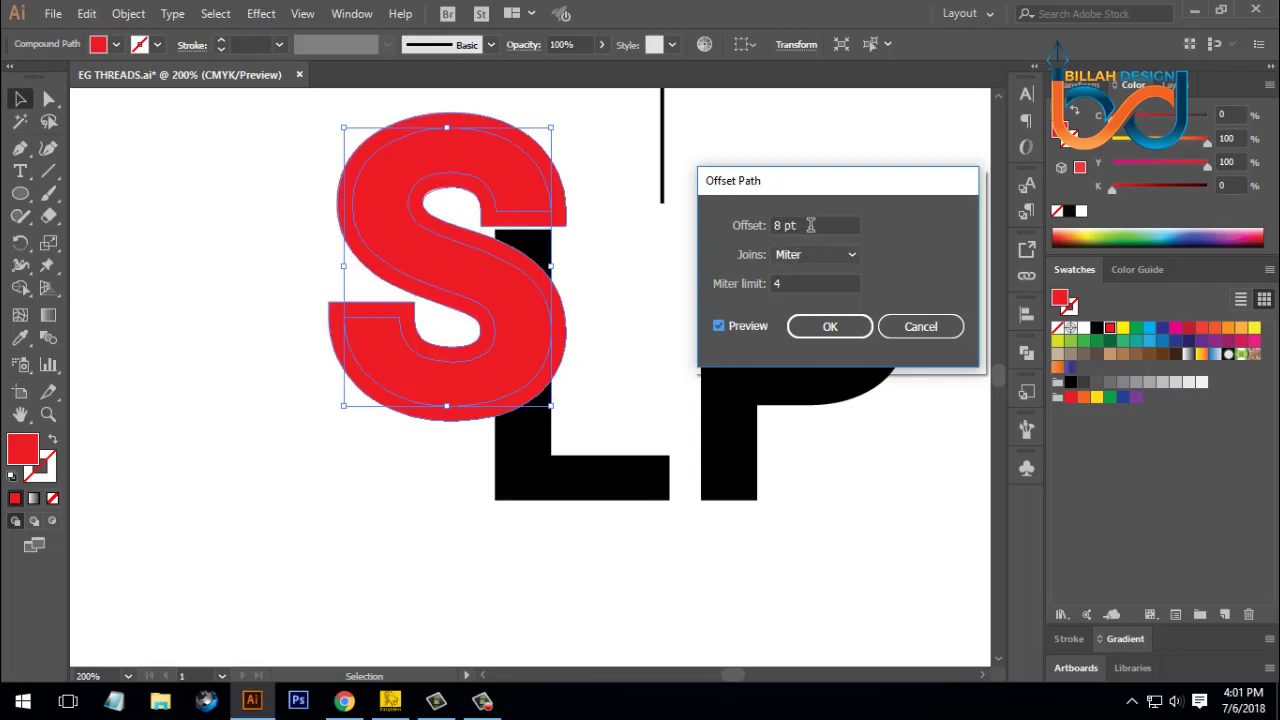
{"action": "left_click", "coordinate": [833, 330]}
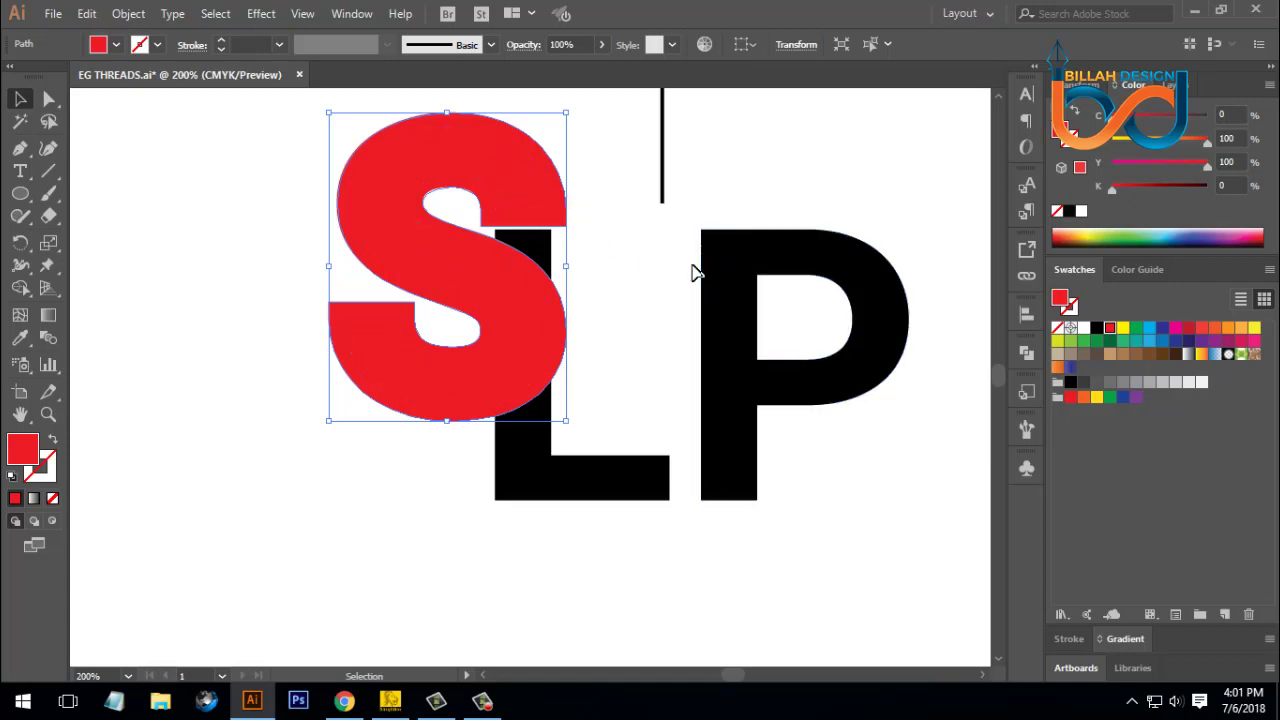
Fill the offset copy white and right-align it with the red S.
{"action": "left_click", "coordinate": [1083, 328]}
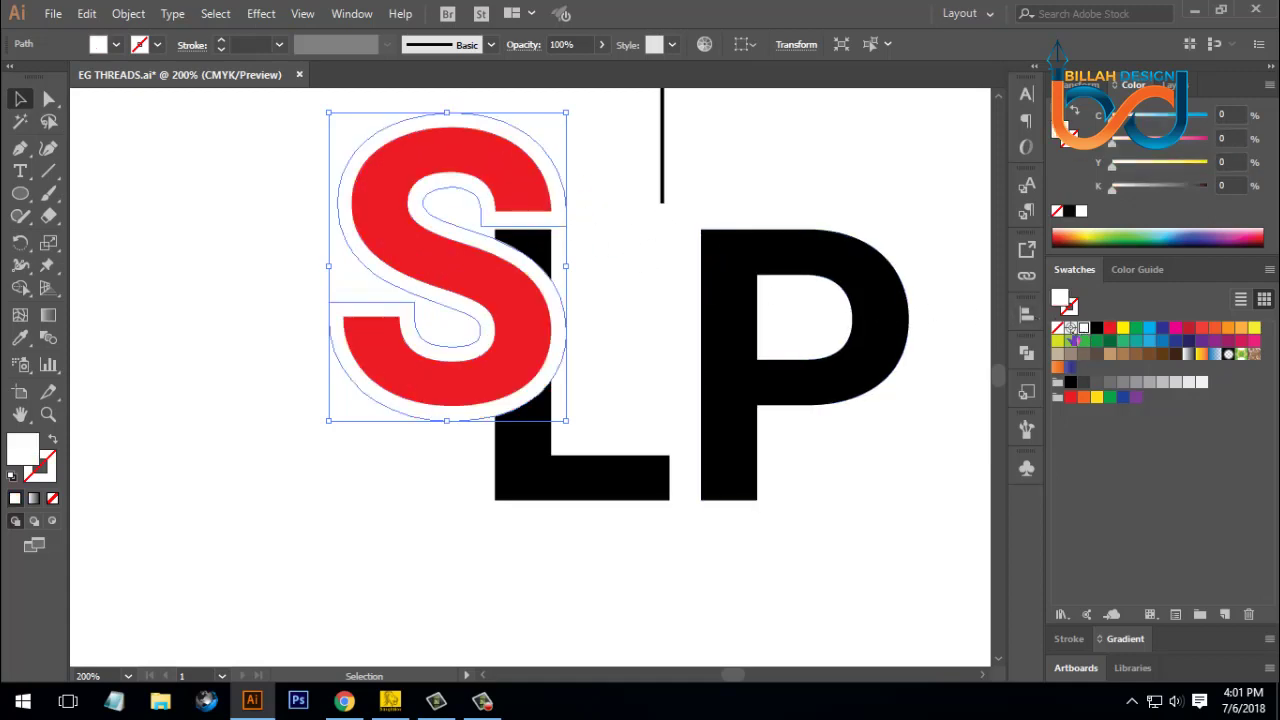
{"action": "left_click", "coordinate": [658, 303]}
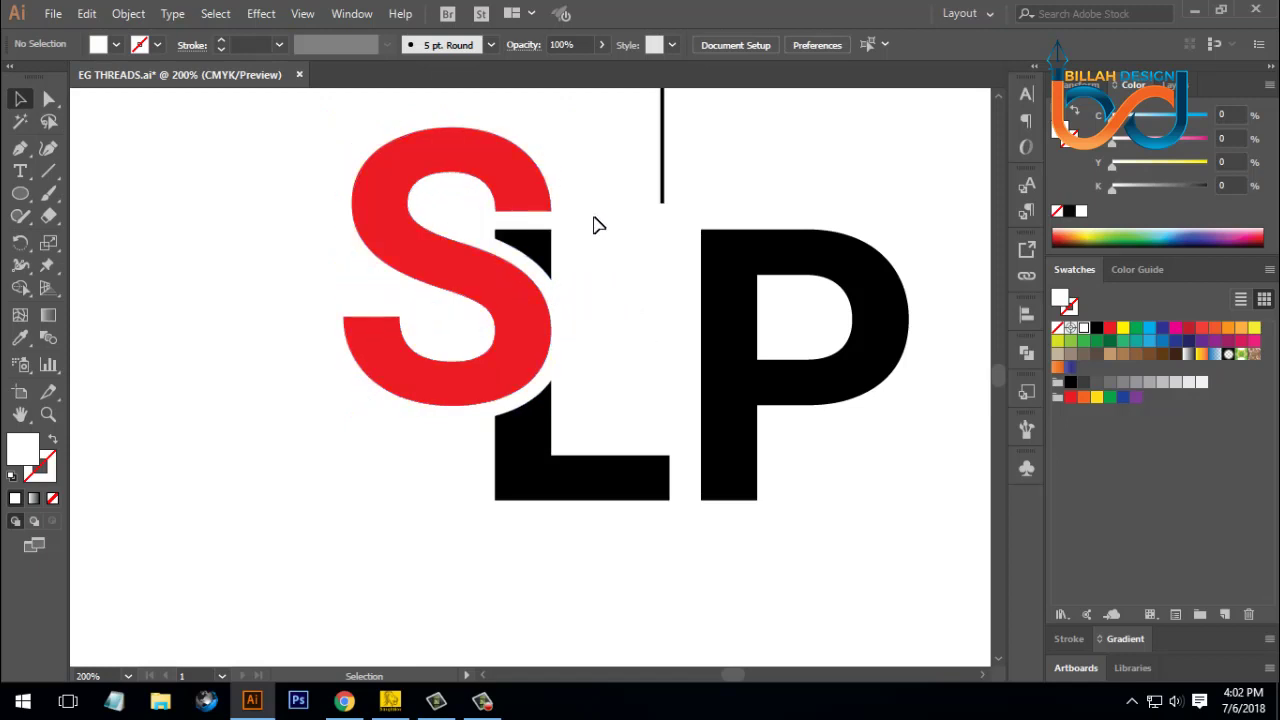
{"action": "left_click", "coordinate": [520, 189]}
{"action": "left_click", "coordinate": [629, 274]}
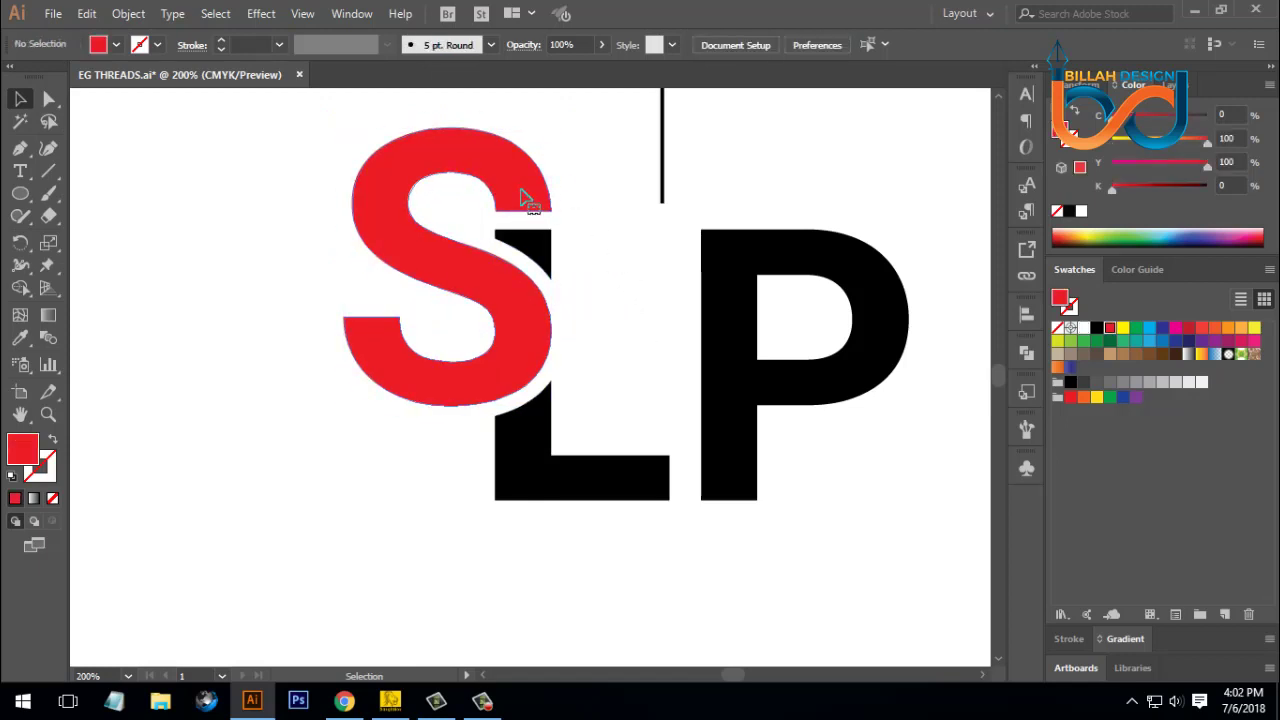
{"action": "left_click", "coordinate": [527, 197]}
{"action": "left_click", "coordinate": [631, 269]}
{"action": "left_click", "coordinate": [569, 200]}
{"action": "left_click", "coordinate": [605, 161]}
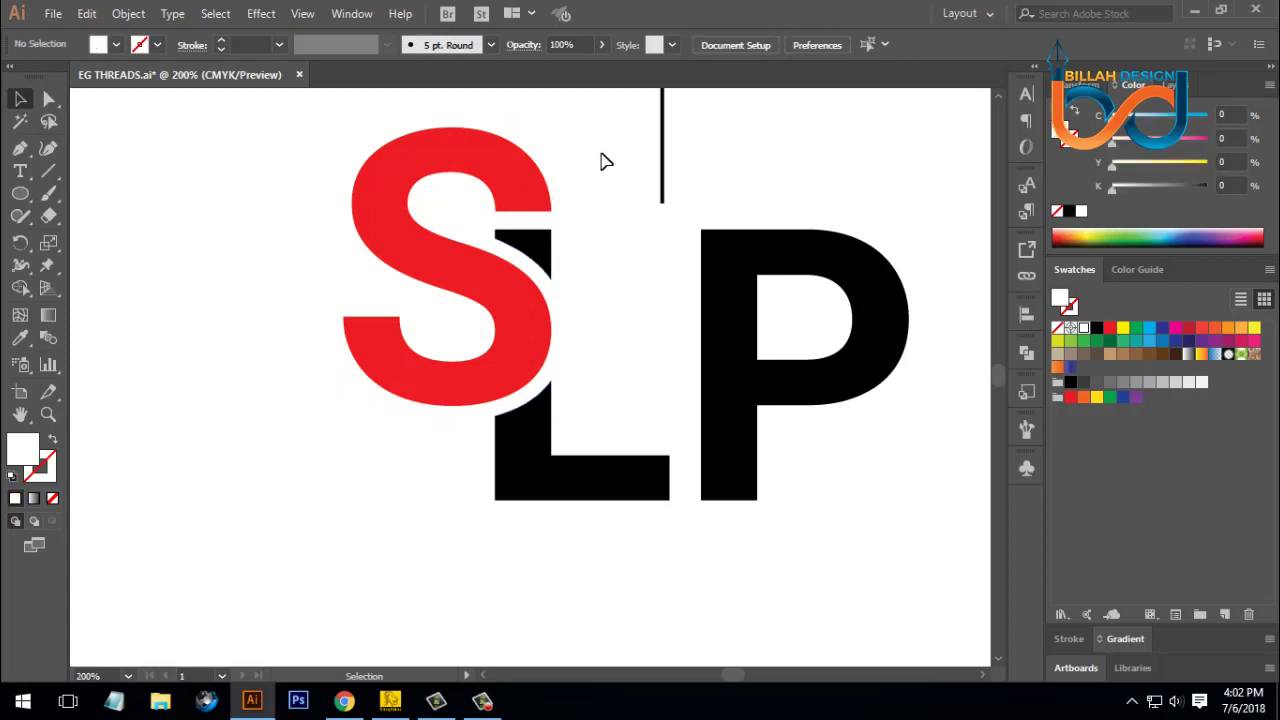
{"action": "left_click_drag", "start_coordinate": [600, 138], "coordinate": [505, 187]}
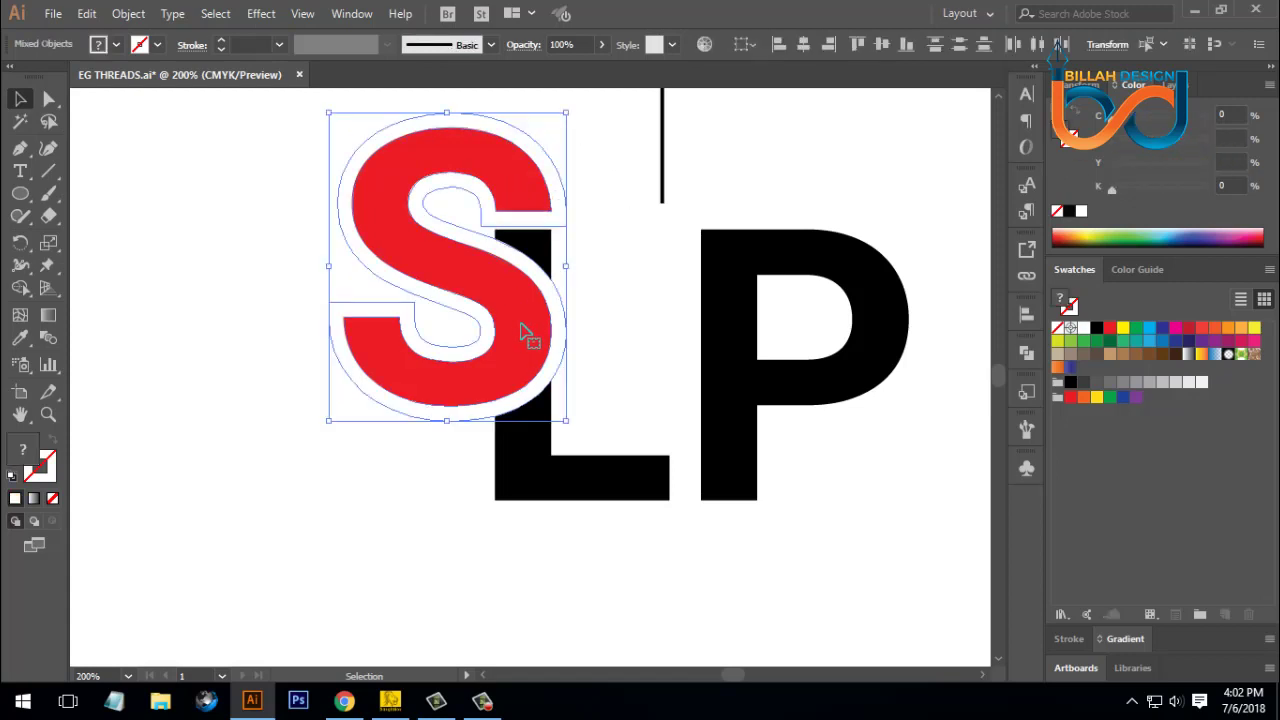
{"action": "left_click", "coordinate": [830, 45]}
Nudge the white offset S slightly left and select it together with the L.
{"action": "left_click", "coordinate": [677, 283]}
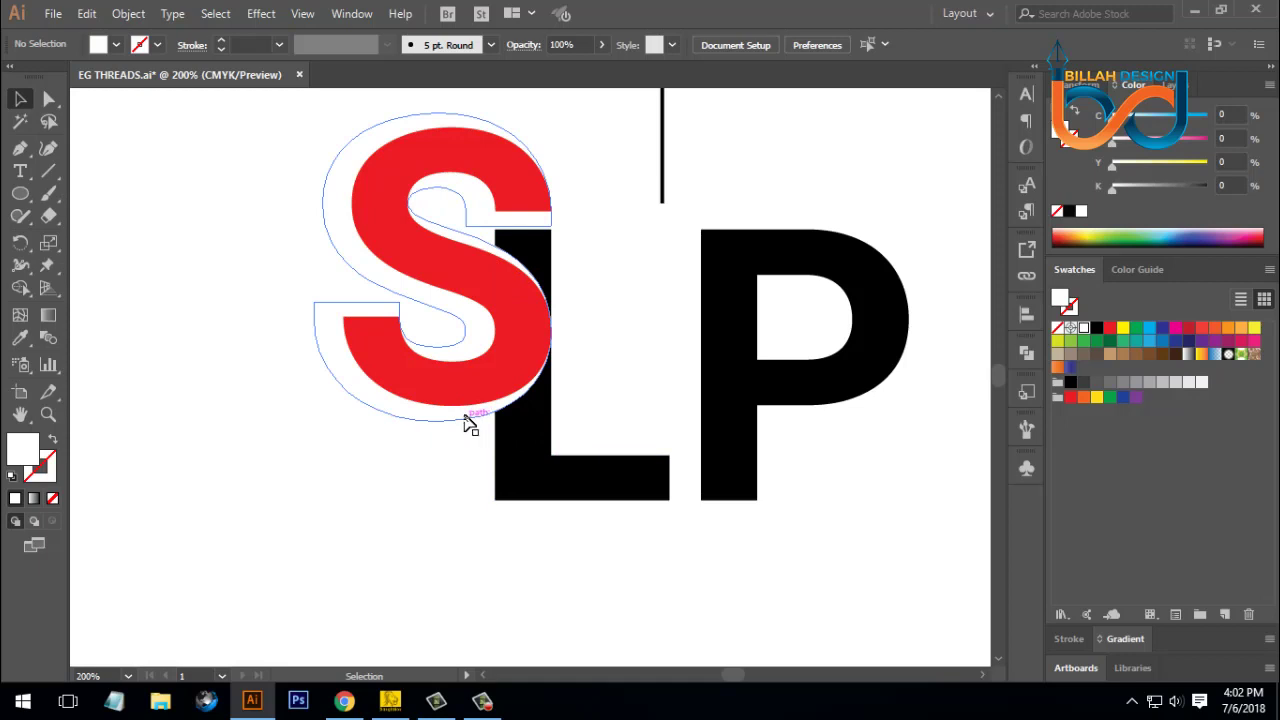
{"action": "left_click", "coordinate": [467, 426]}
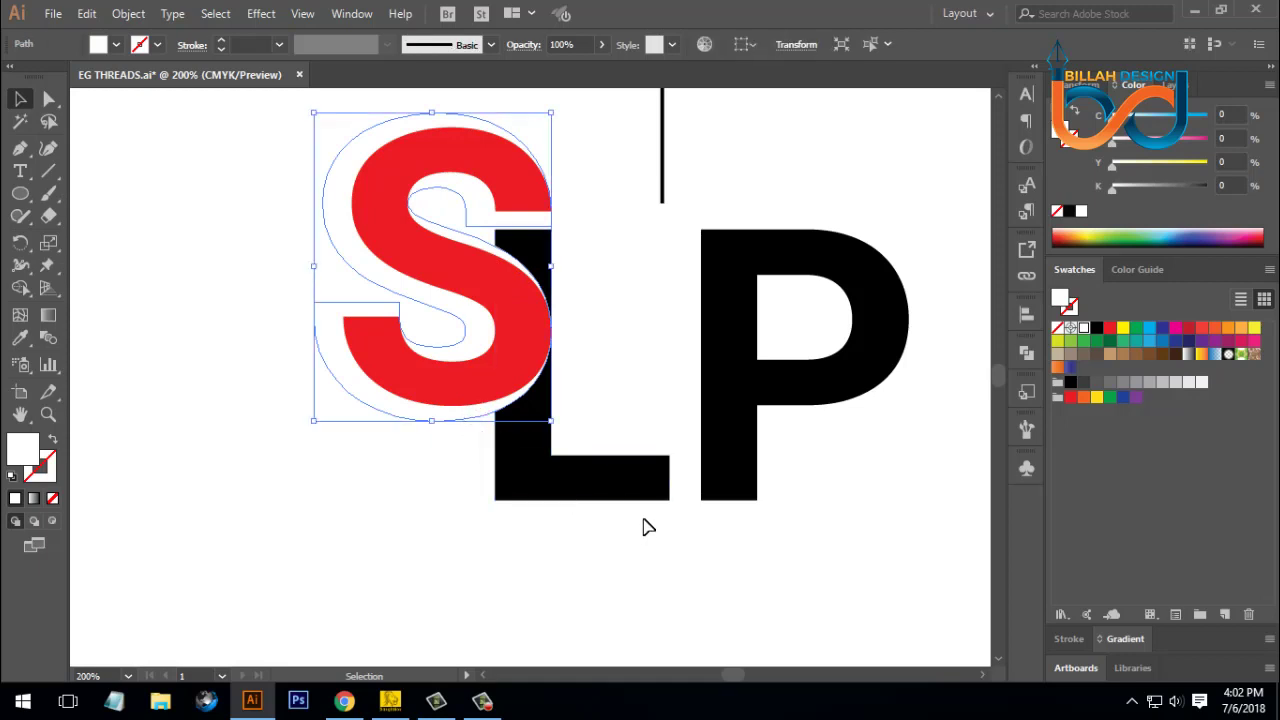
{"action": "key", "text": "Left"}
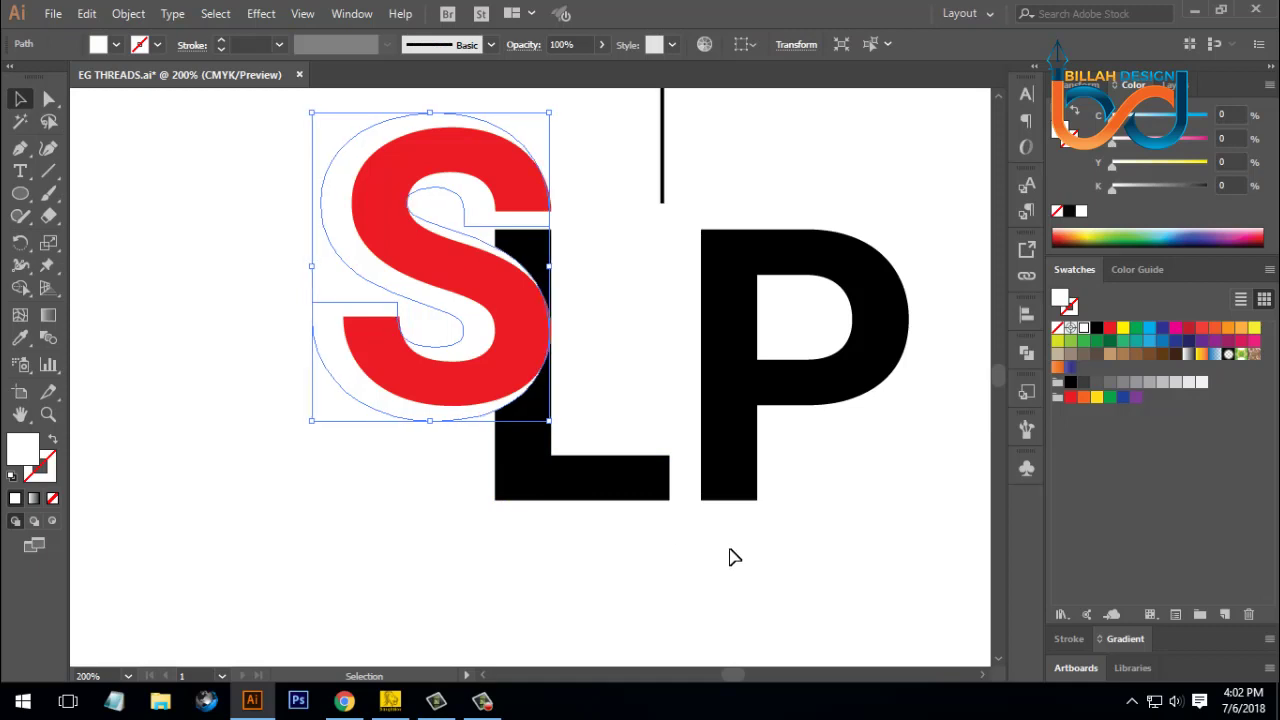
{"action": "left_click", "coordinate": [733, 557]}
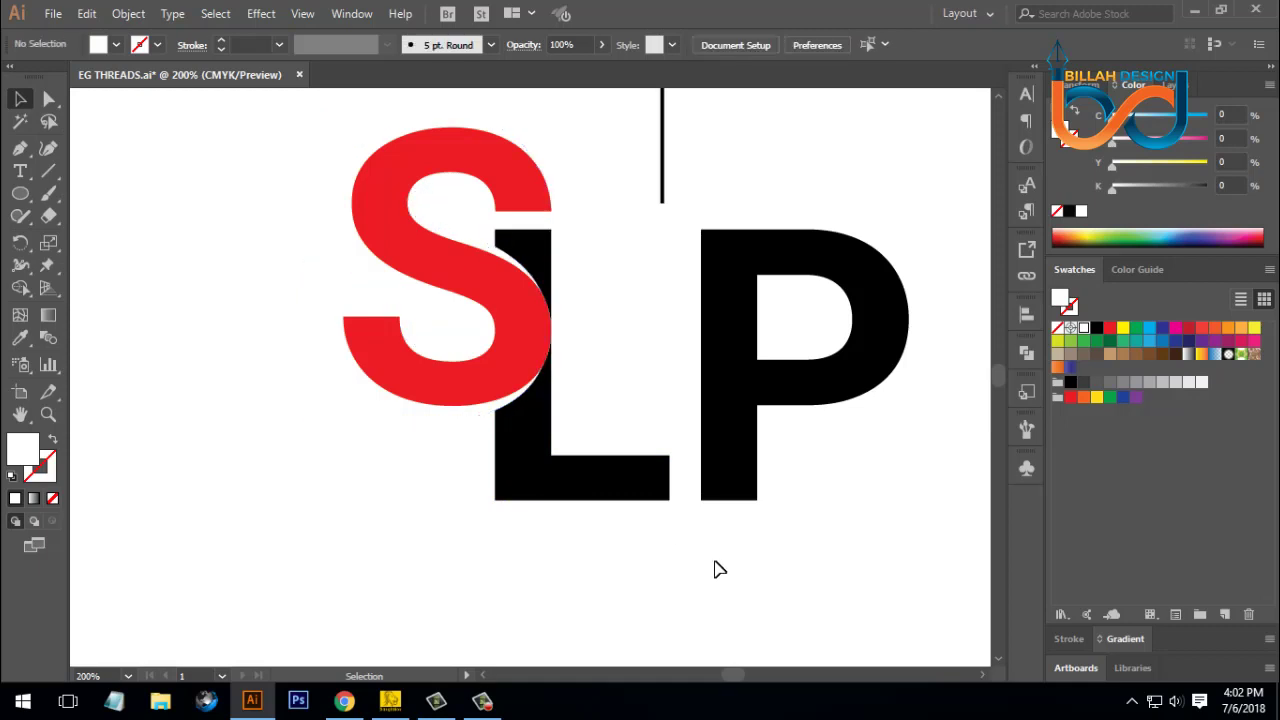
{"action": "left_click", "coordinate": [463, 418]}
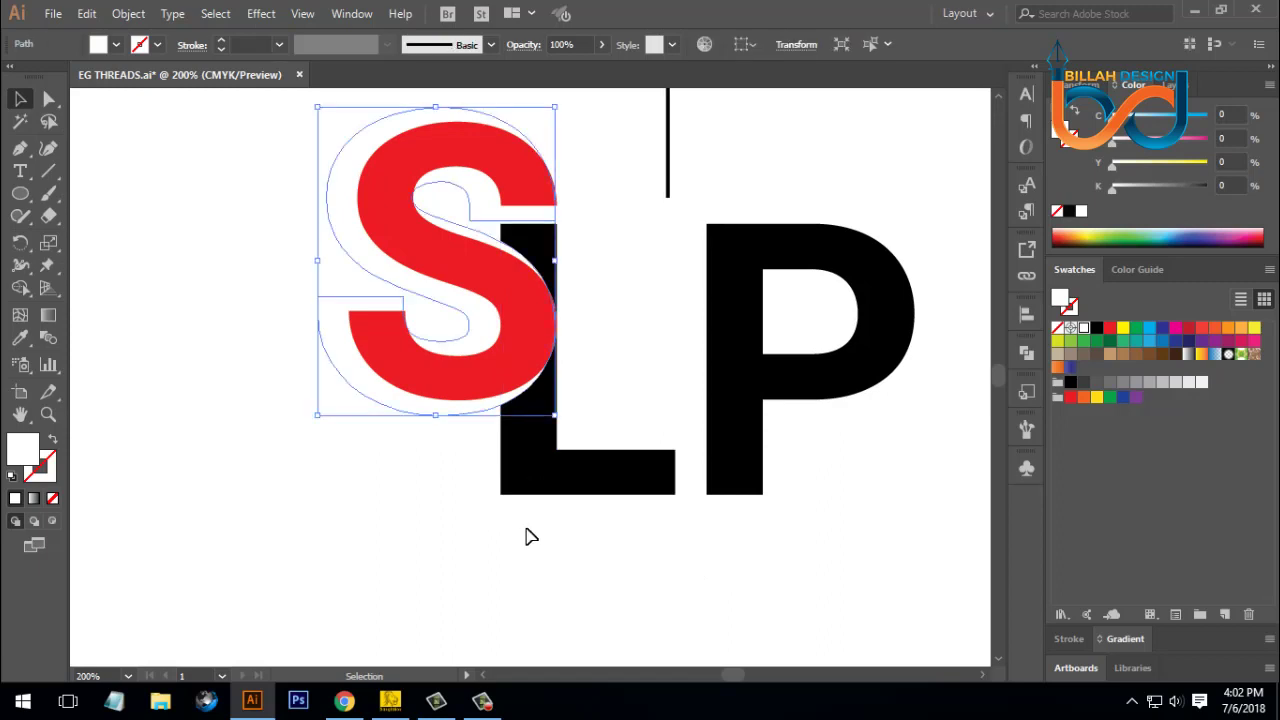
{"action": "left_click", "coordinate": [540, 477], "text": "shift"}
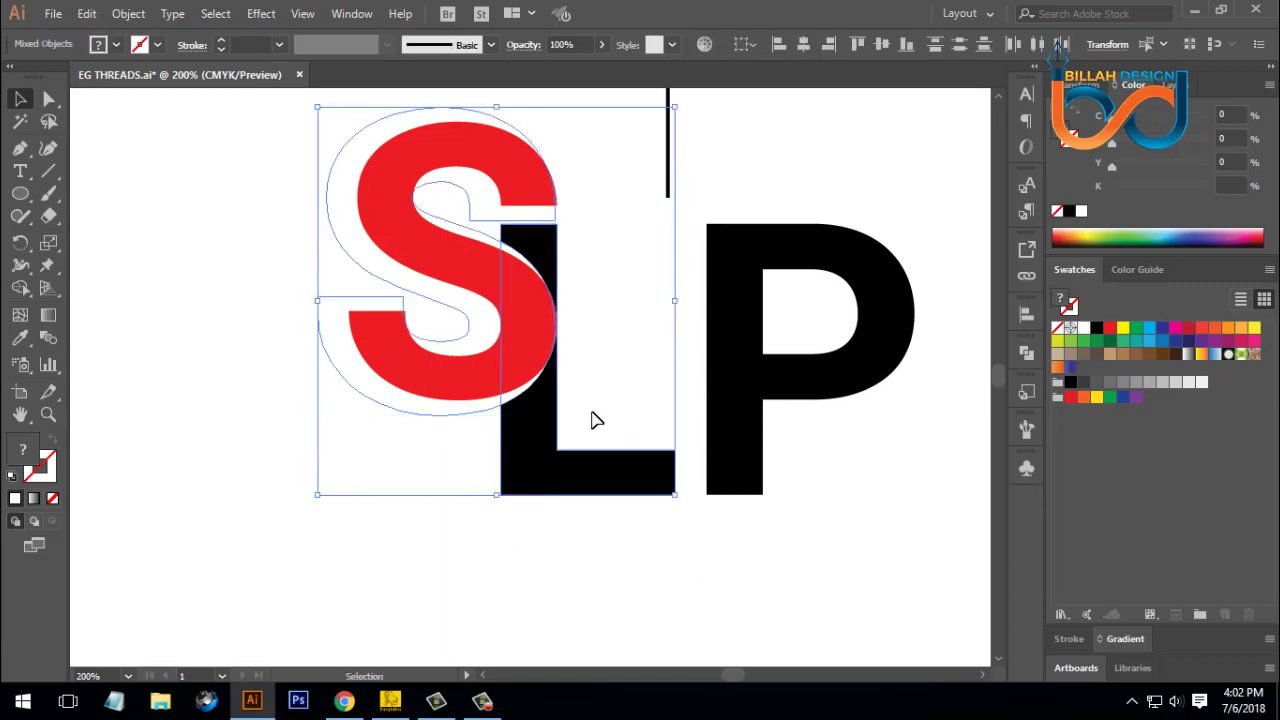
Cut the white S shape out of the L, then fill the S black.
{"action": "left_click", "coordinate": [1026, 353]}
{"action": "left_click", "coordinate": [849, 391]}
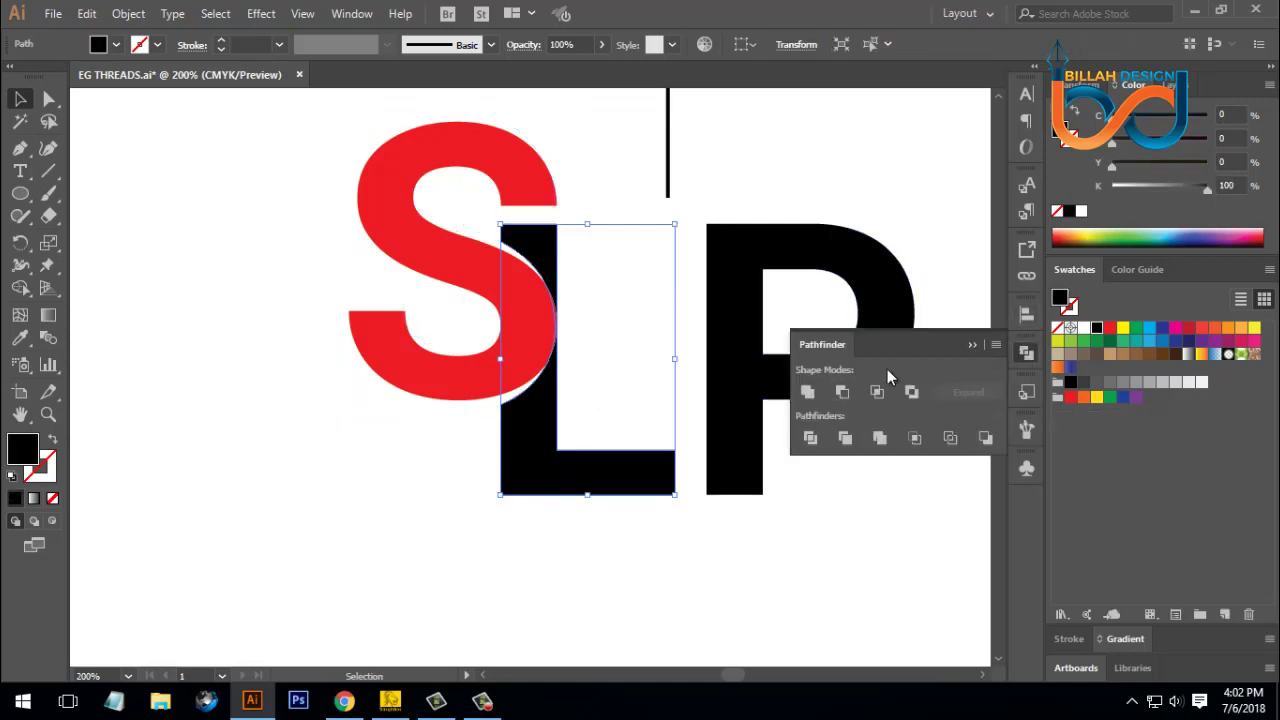
{"action": "left_click", "coordinate": [1028, 358]}
{"action": "left_click", "coordinate": [688, 403]}
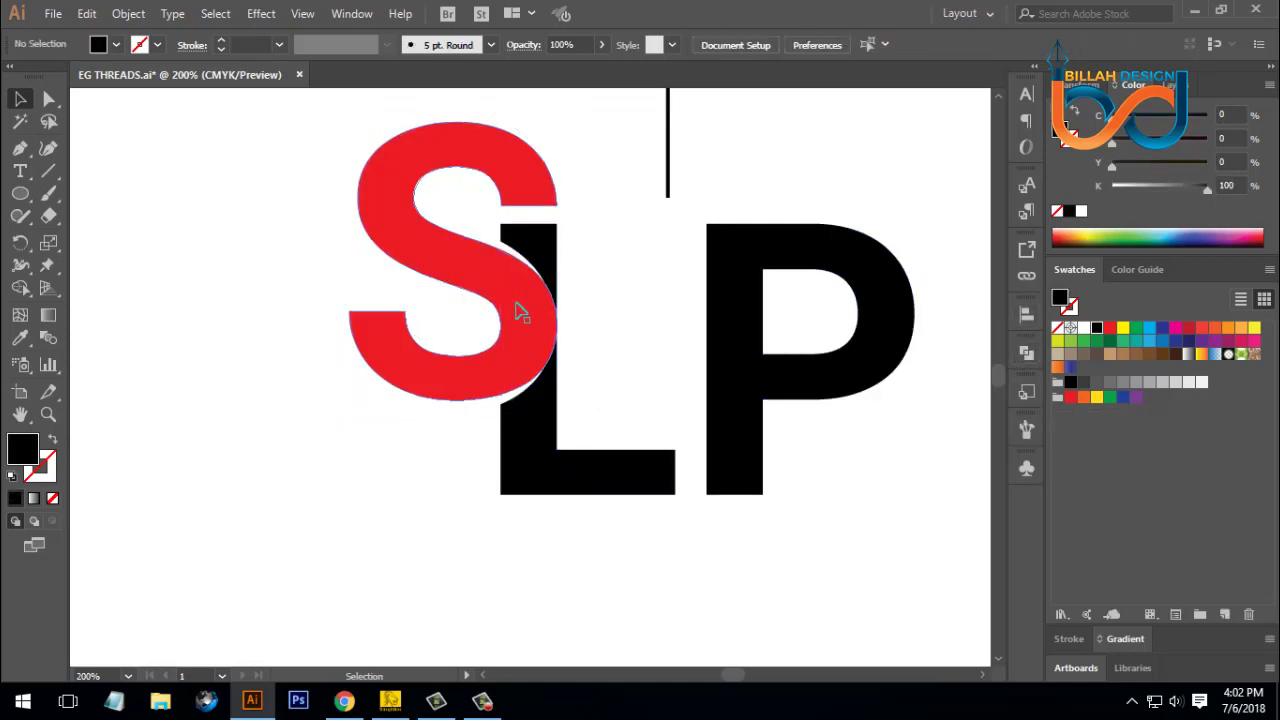
{"action": "left_click_drag", "start_coordinate": [608, 249], "coordinate": [518, 325]}
{"action": "left_click", "coordinate": [1096, 330]}
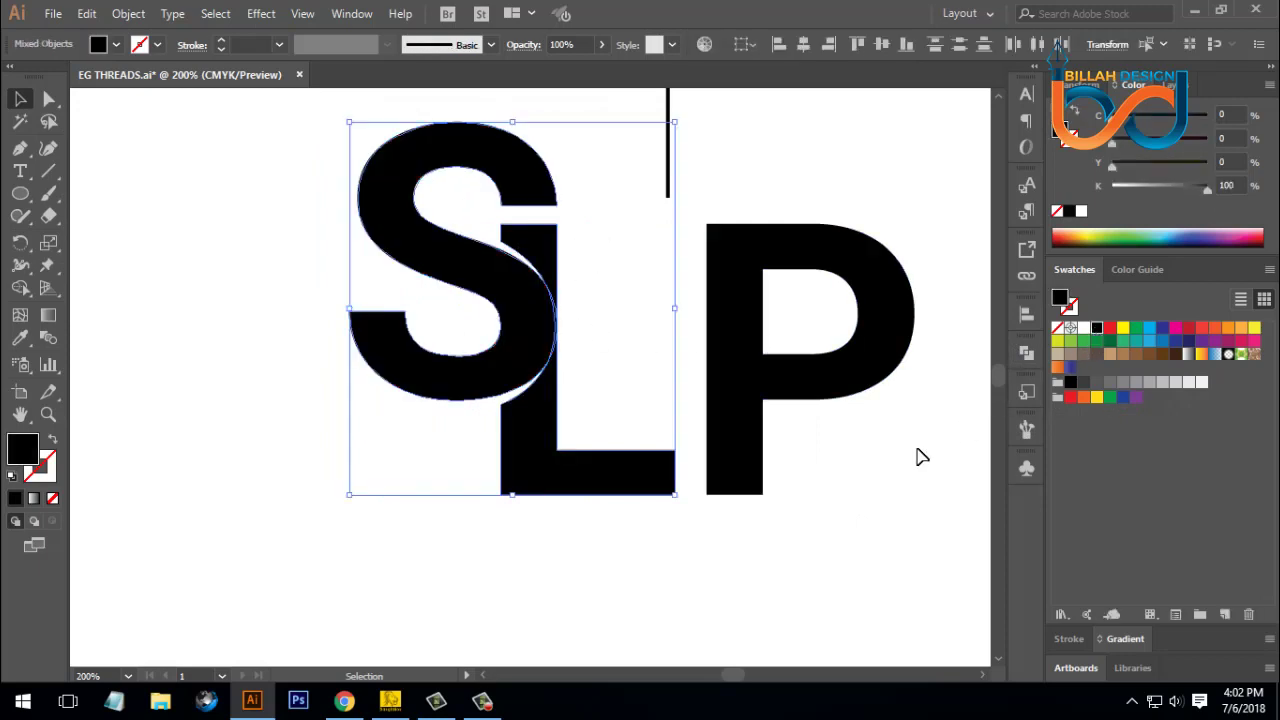
{"action": "left_click", "coordinate": [868, 508]}
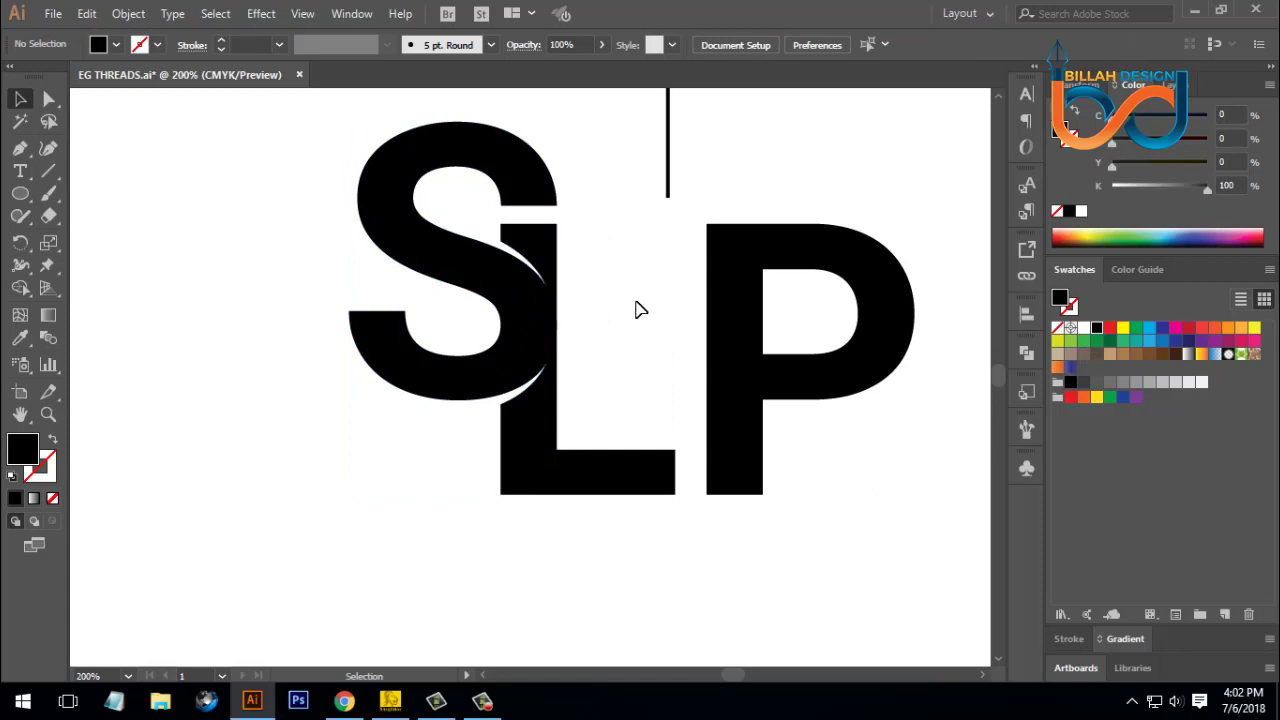
Delete the stray vertical line.
{"action": "left_click_drag", "start_coordinate": [846, 508], "coordinate": [814, 509]}
{"action": "left_click", "coordinate": [629, 152]}
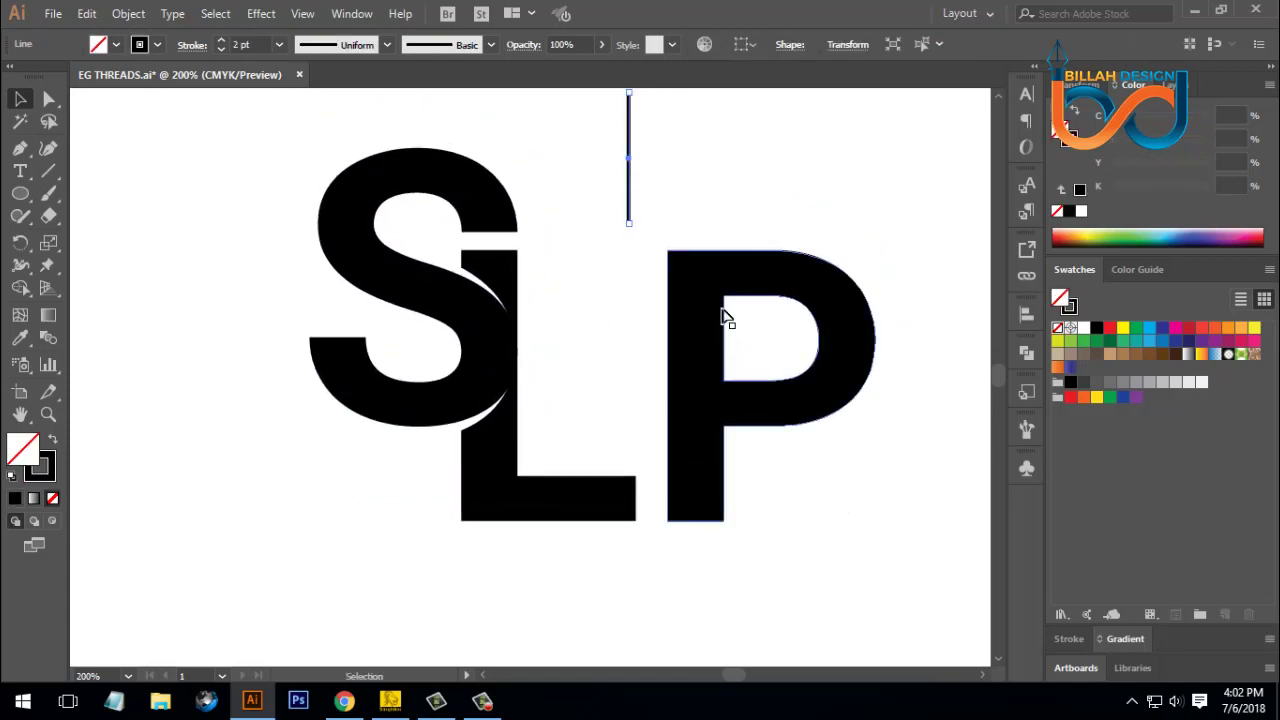
{"action": "key", "text": "Delete"}
Move the P down and left so its stem overlaps the L's foot.
{"action": "left_click_drag", "start_coordinate": [826, 497], "coordinate": [820, 446]}
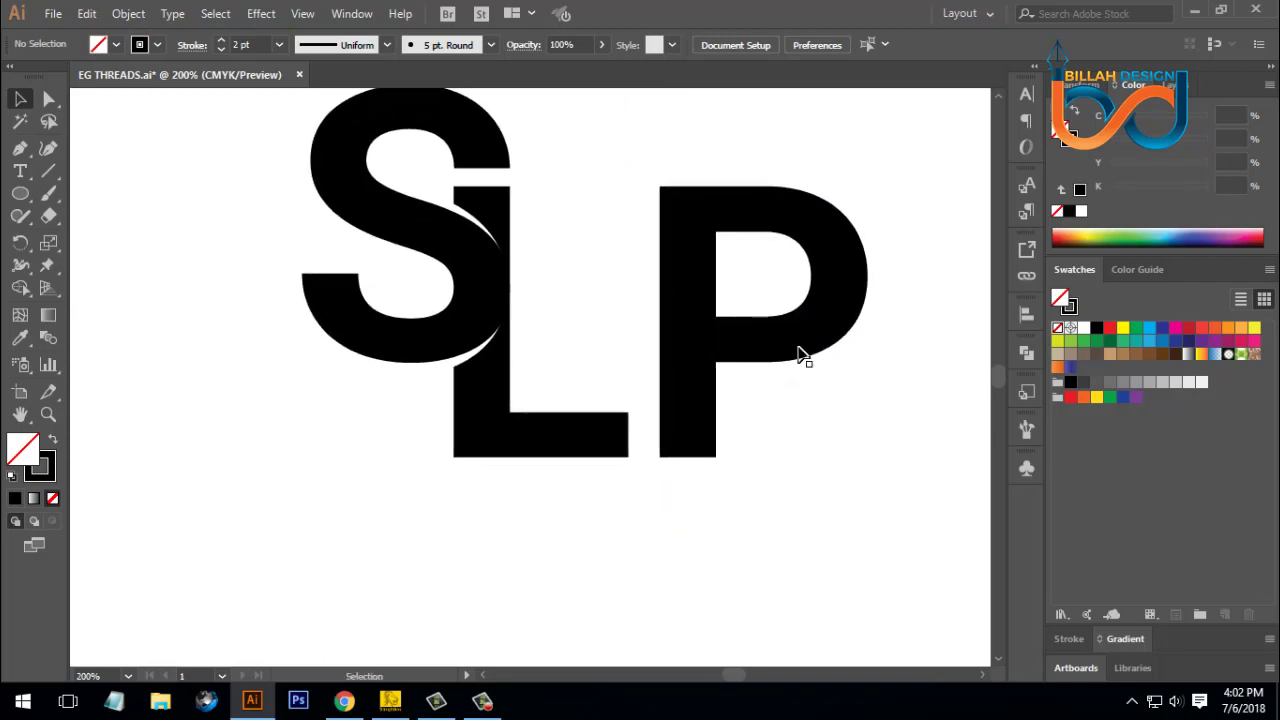
{"action": "mouse_move", "coordinate": [815, 333]}
{"action": "left_mouse_down"}
{"action": "mouse_move", "coordinate": [837, 420]}
{"action": "mouse_move", "coordinate": [769, 434]}
{"action": "mouse_move", "coordinate": [818, 358]}
{"action": "left_mouse_up"}
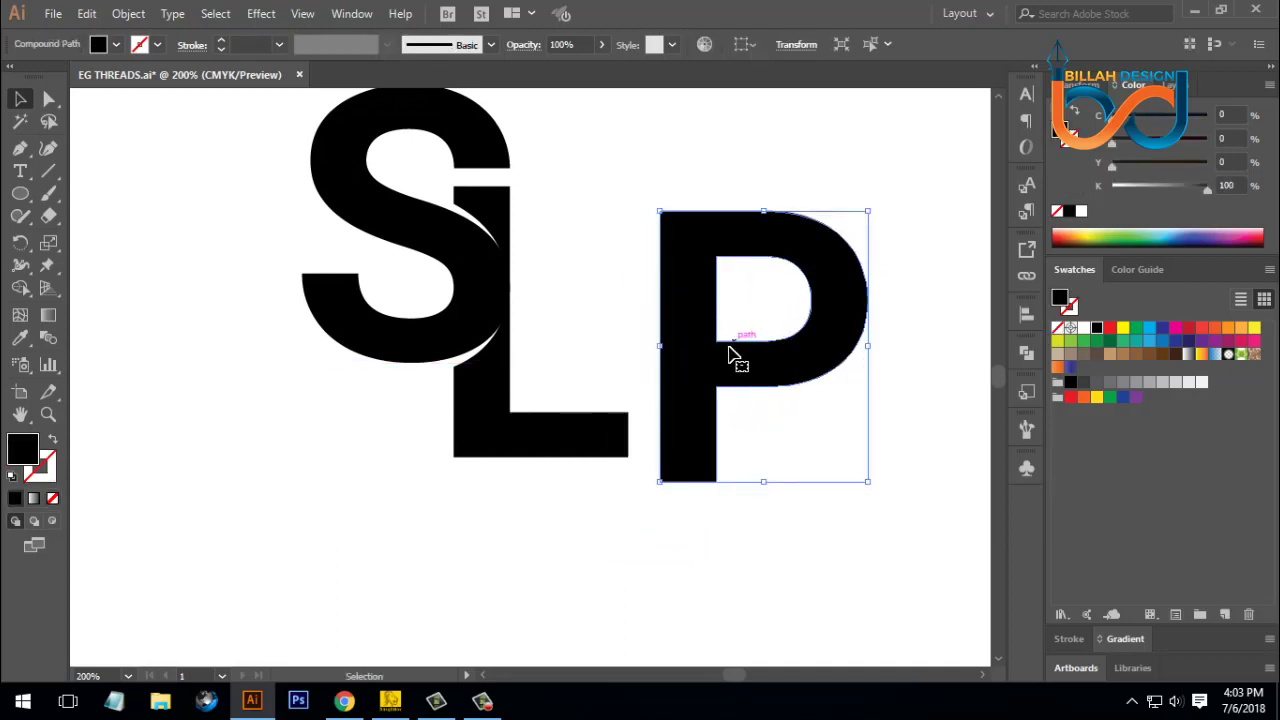
{"action": "left_click", "coordinate": [752, 418]}
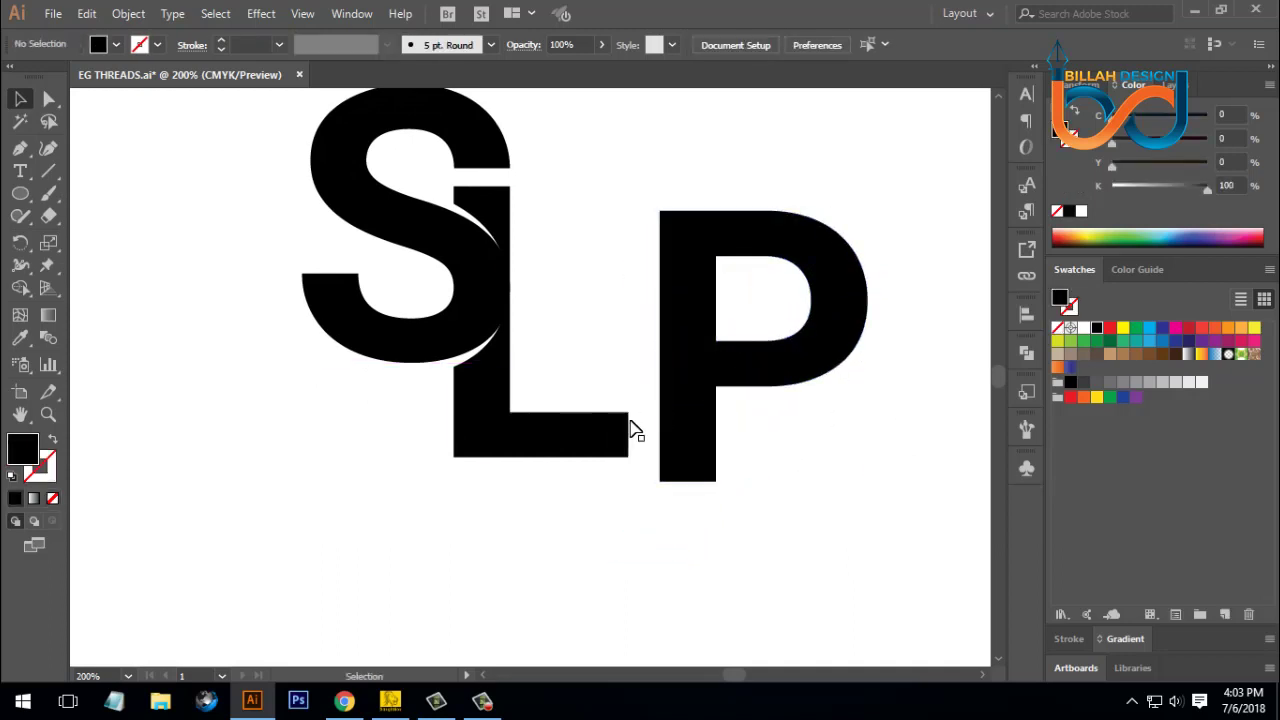
{"action": "left_click_drag", "start_coordinate": [822, 332], "coordinate": [748, 398]}
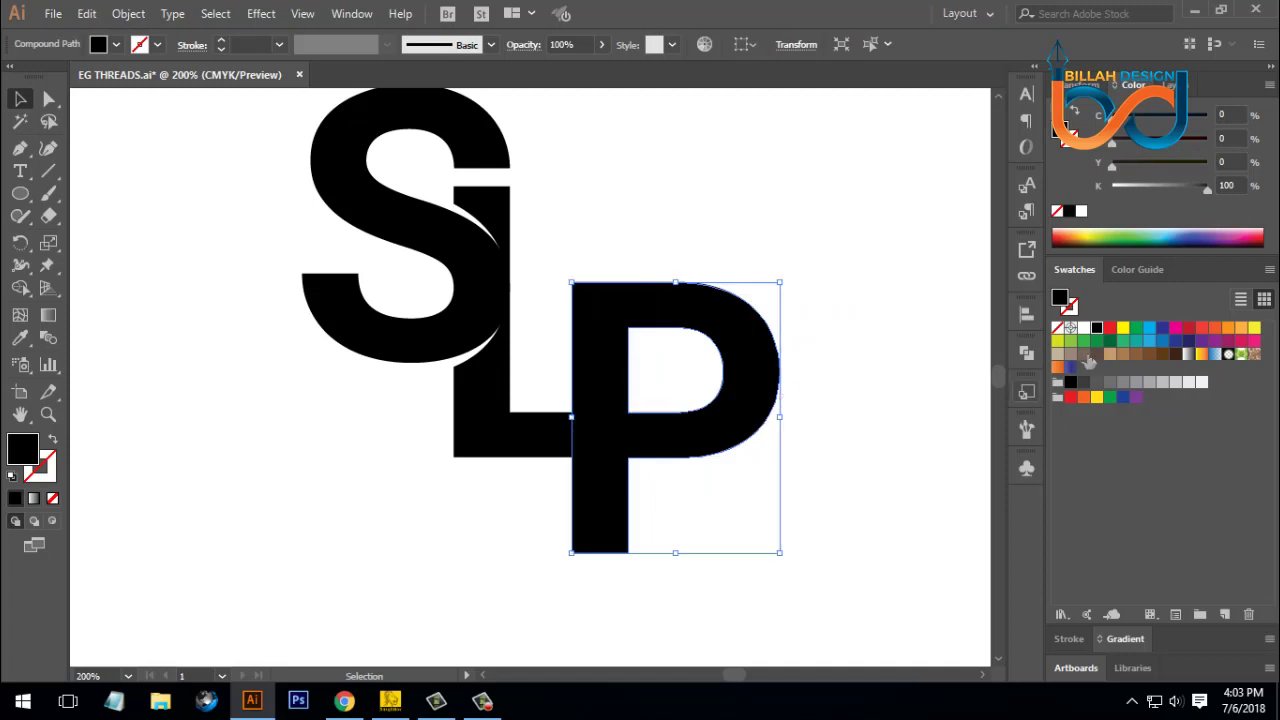
Fill the P red and draw a rectangle over where the L's foot meets it.
{"action": "left_click", "coordinate": [1110, 328]}
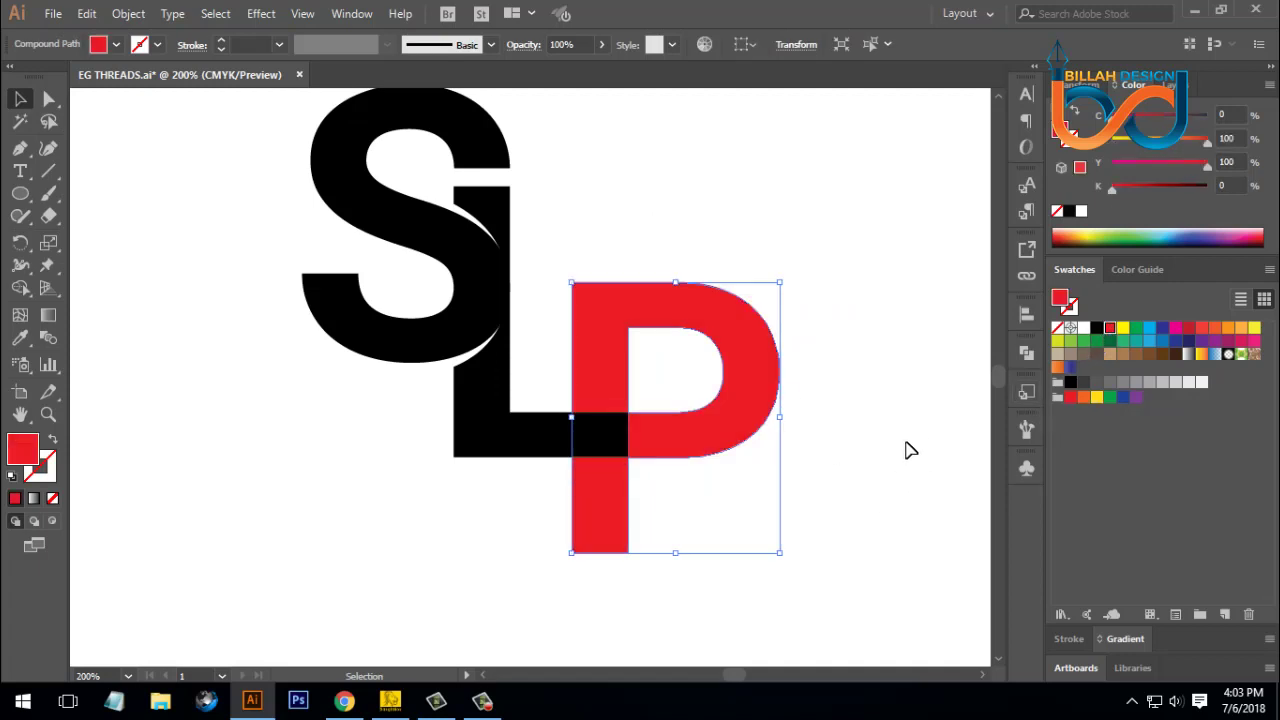
{"action": "left_click", "coordinate": [556, 390]}
{"action": "left_click_drag", "start_coordinate": [20, 193], "coordinate": [65, 197]}
{"action": "left_click", "coordinate": [65, 197]}
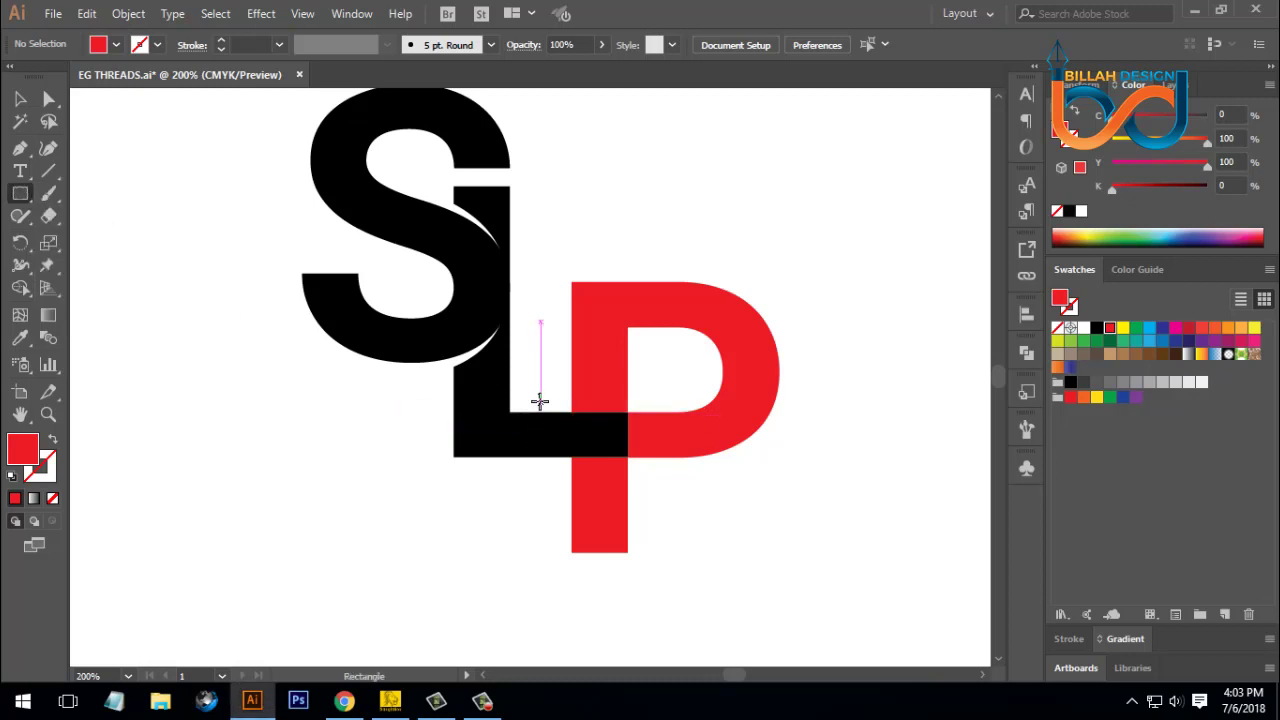
{"action": "left_click_drag", "start_coordinate": [542, 397], "coordinate": [643, 466]}
{"action": "left_click", "coordinate": [20, 98]}
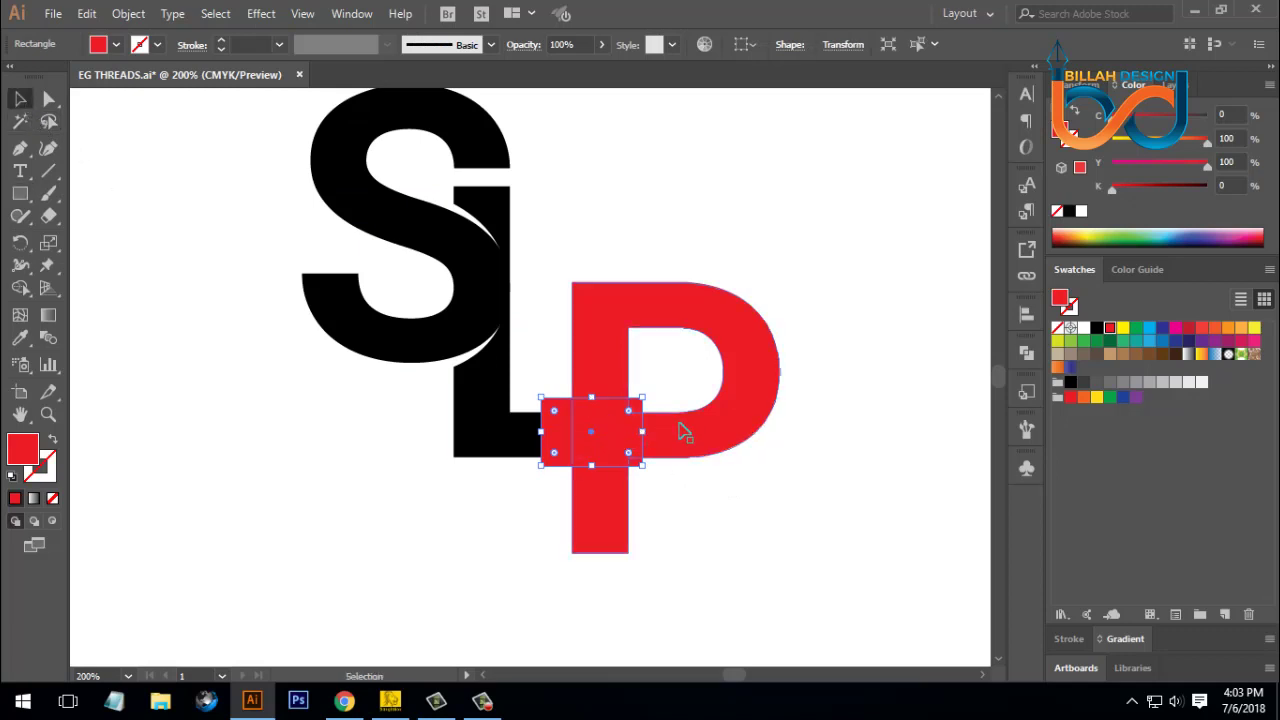
Subtract the rectangle from the P with Minus Front to cut the gap.
{"action": "left_click", "coordinate": [765, 372], "text": "shift"}
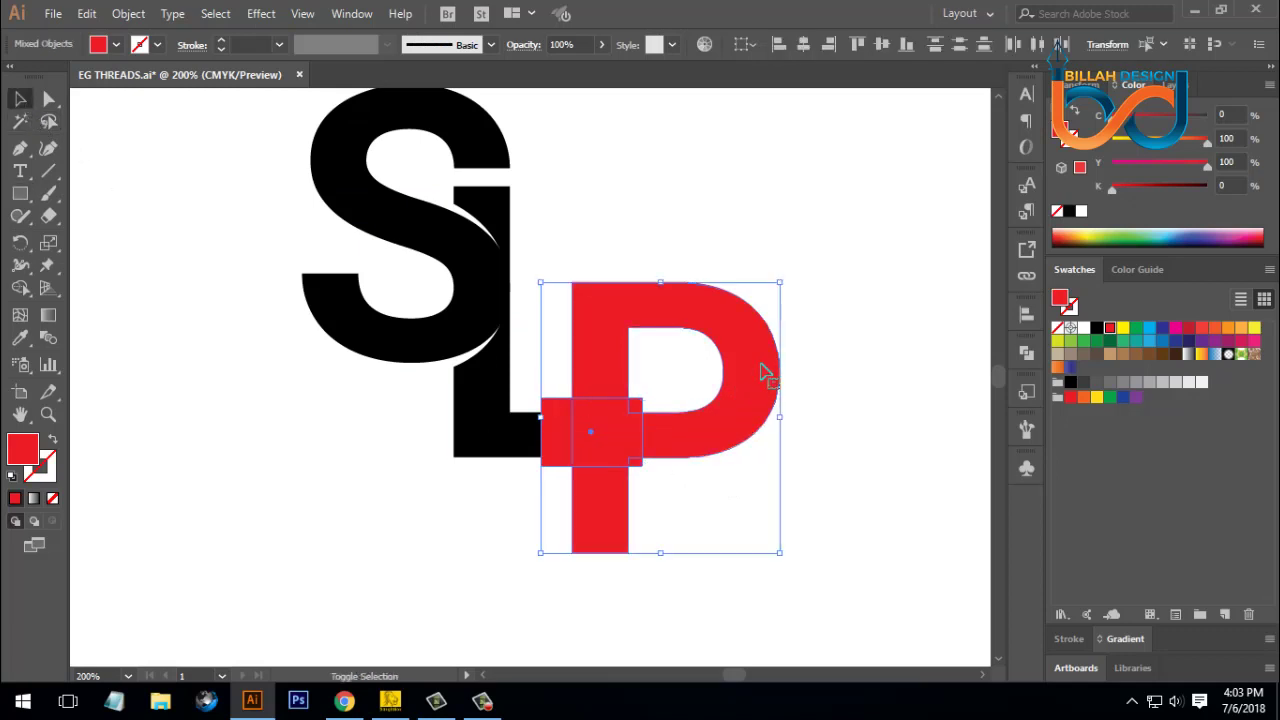
{"action": "left_click", "coordinate": [1027, 354]}
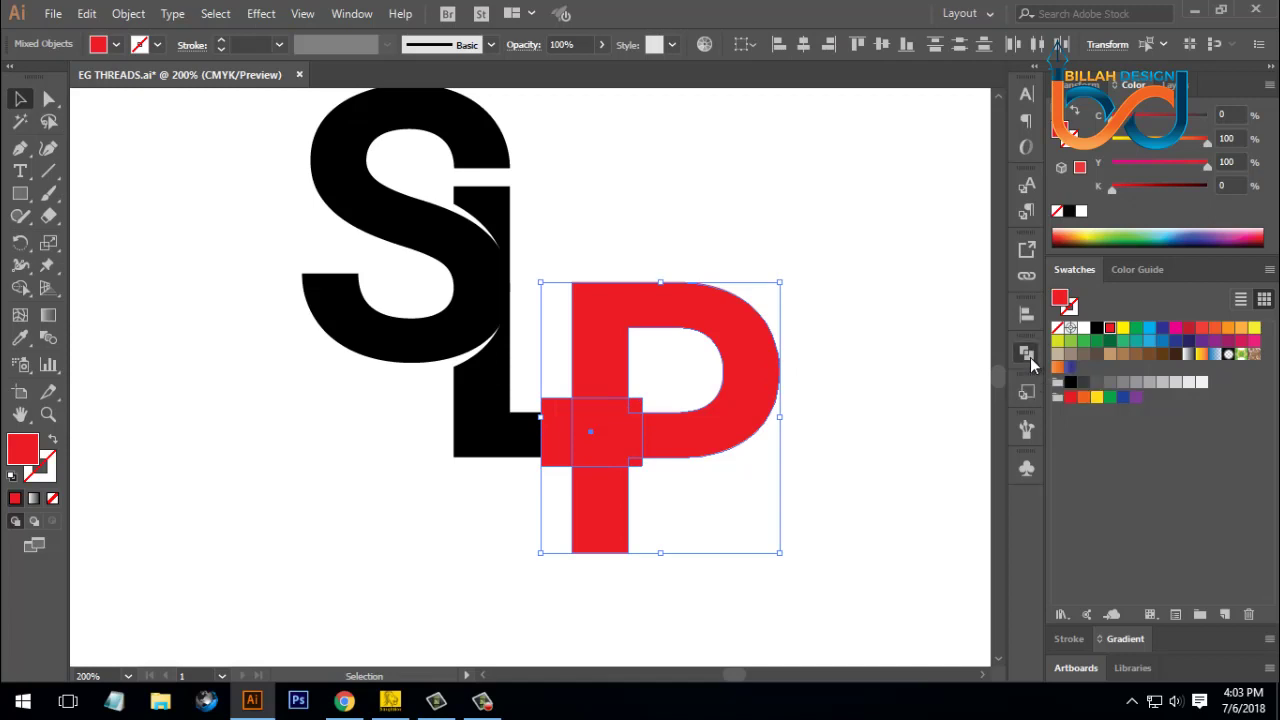
{"action": "left_click", "coordinate": [844, 391]}
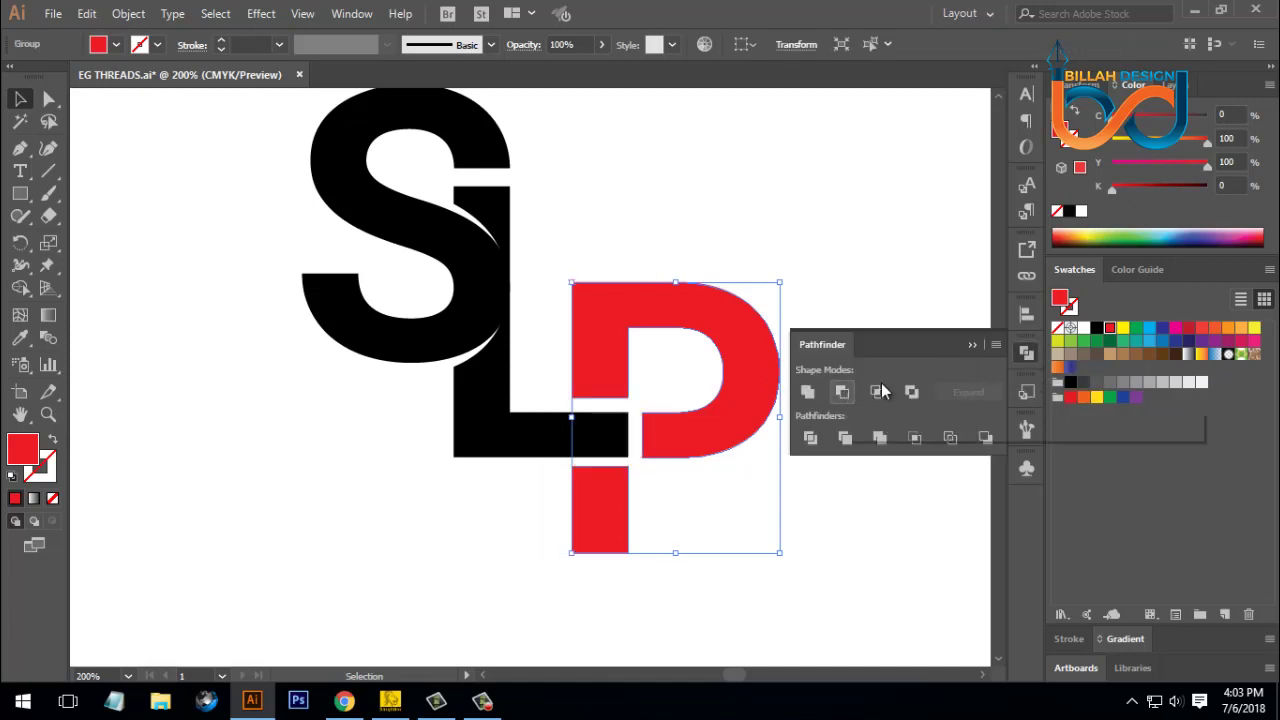
{"action": "left_click", "coordinate": [1027, 354]}
{"action": "left_click", "coordinate": [864, 498]}
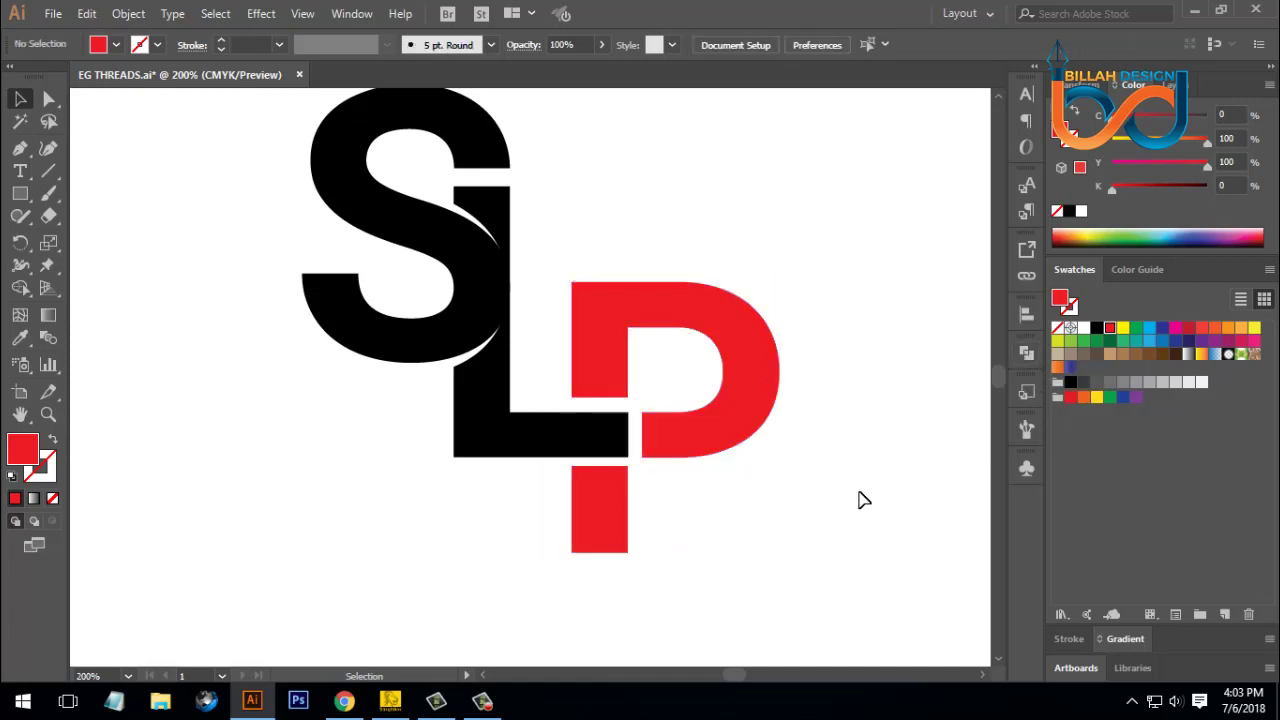
{"action": "key", "text": "ctrl+plus"}
Drag the L's inner corner point below its foot and divide the reshaped L into pieces.
{"action": "left_click_drag", "start_coordinate": [837, 571], "coordinate": [820, 500]}
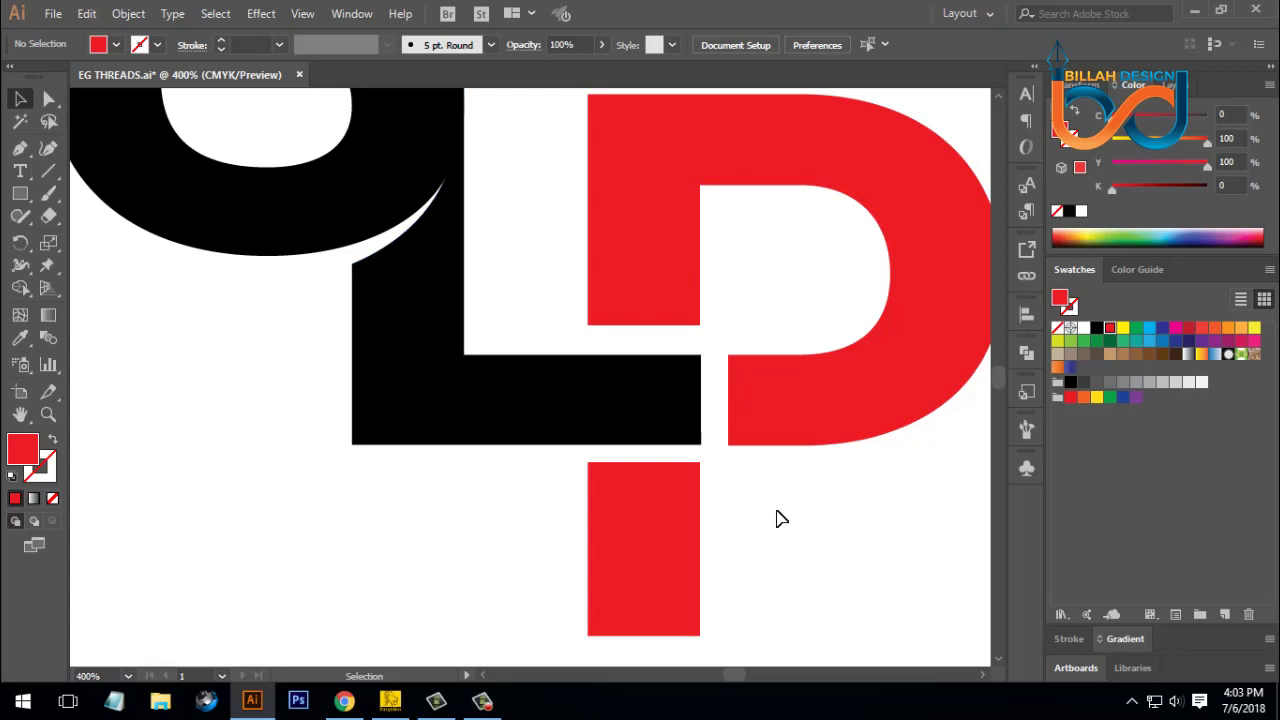
{"action": "left_click", "coordinate": [50, 97]}
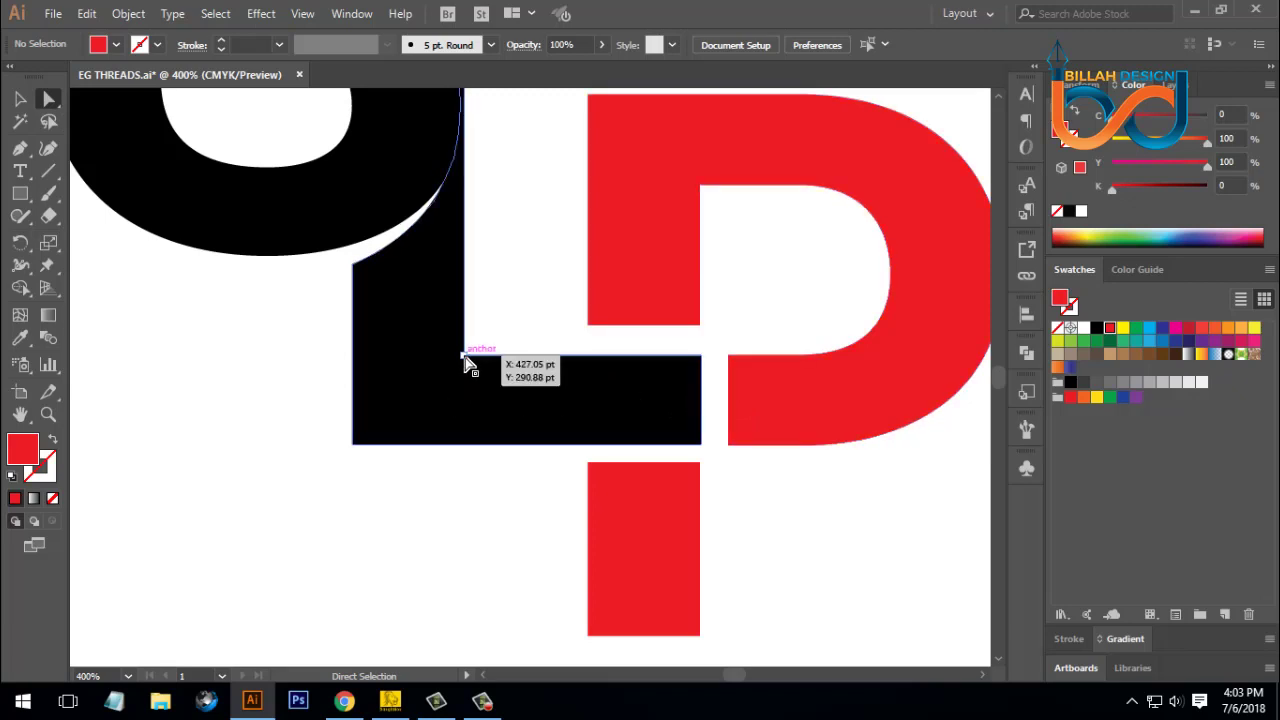
{"action": "left_click", "coordinate": [463, 355]}
{"action": "left_click_drag", "start_coordinate": [464, 357], "coordinate": [464, 484]}
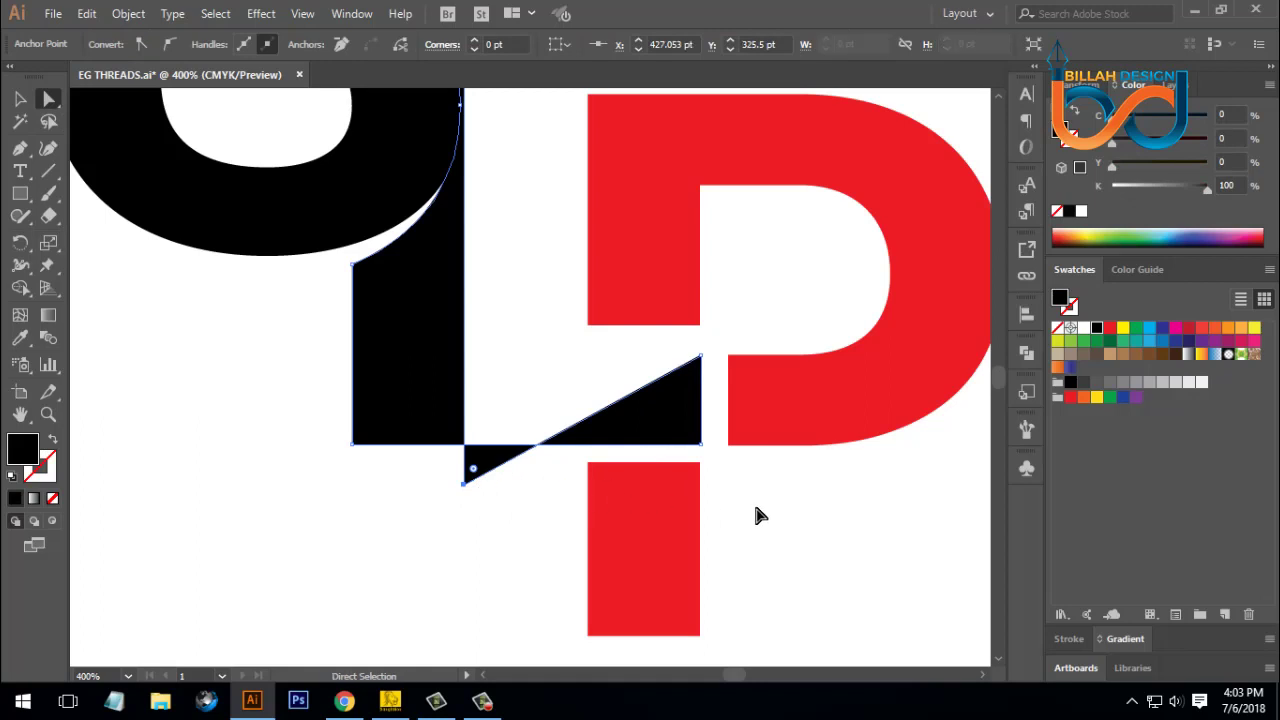
{"action": "left_click", "coordinate": [1027, 354]}
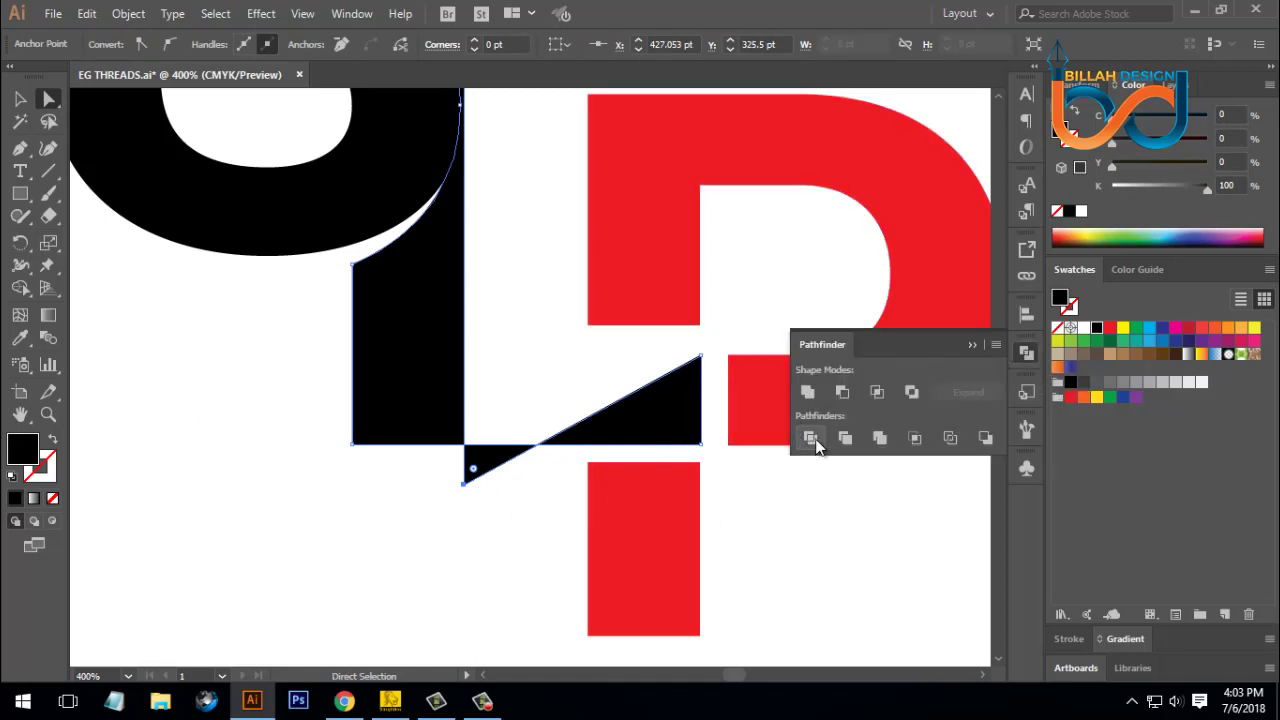
{"action": "left_click", "coordinate": [810, 437]}
{"action": "left_click", "coordinate": [1026, 352]}
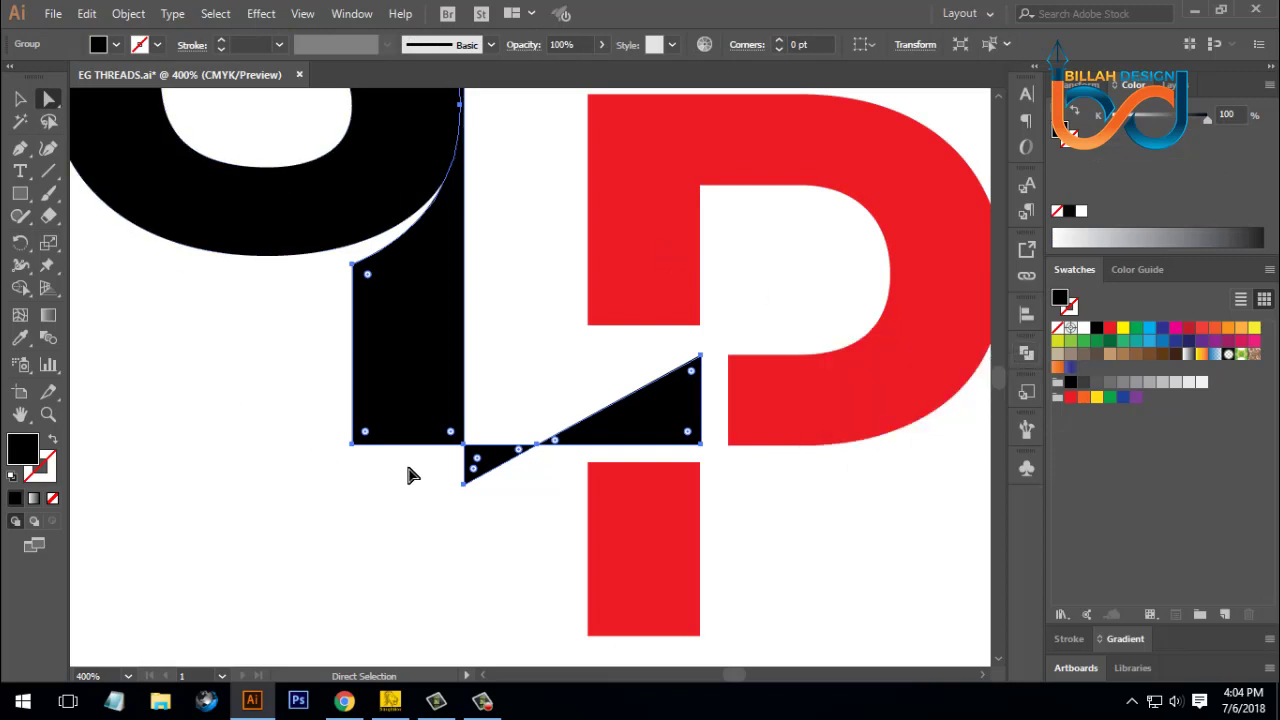
Delete the leftover black triangles beside the P and below the L.
{"action": "left_click", "coordinate": [463, 484]}
{"action": "left_click", "coordinate": [520, 281]}
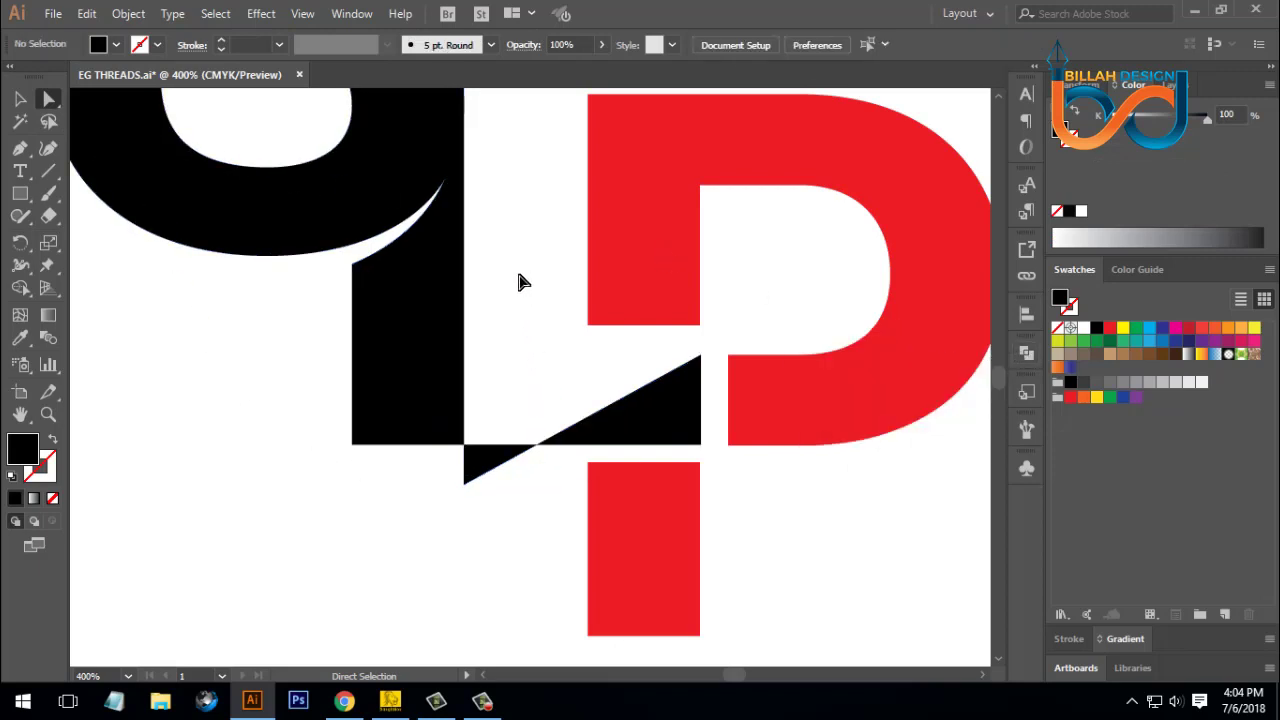
{"action": "left_click", "coordinate": [651, 424]}
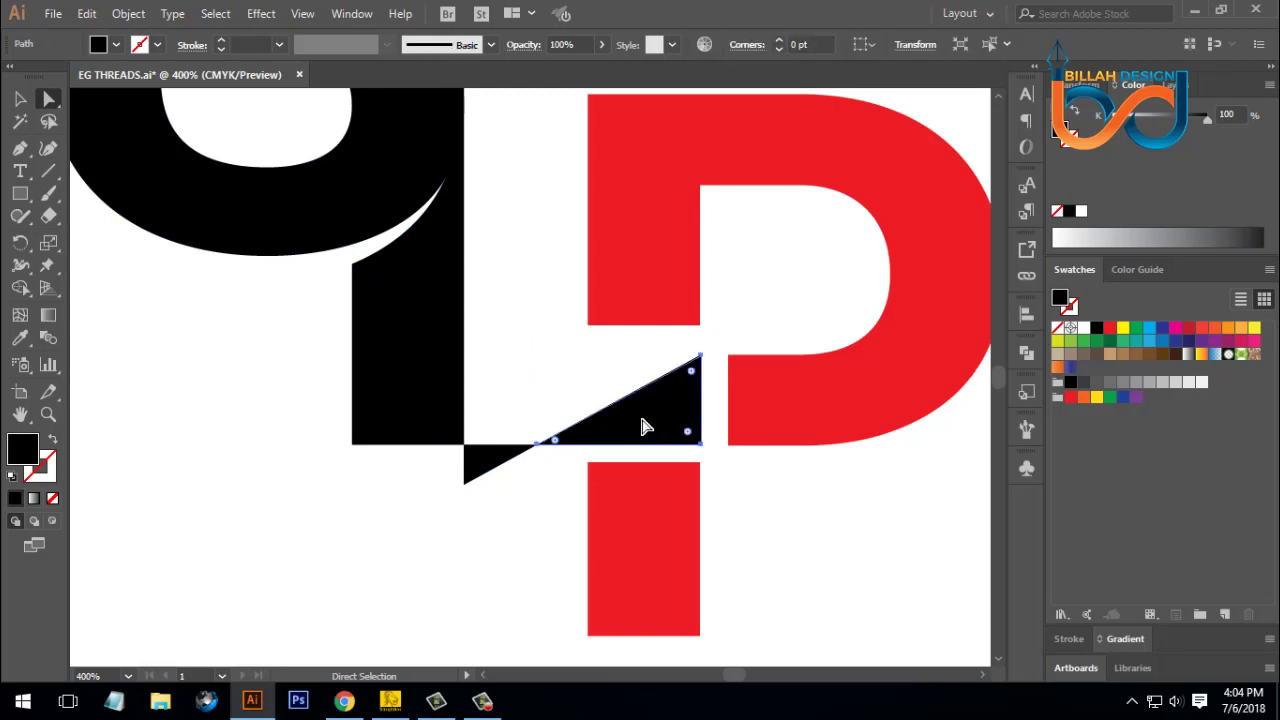
{"action": "key", "text": "Delete"}
{"action": "left_click", "coordinate": [489, 457]}
{"action": "key", "text": "Delete"}
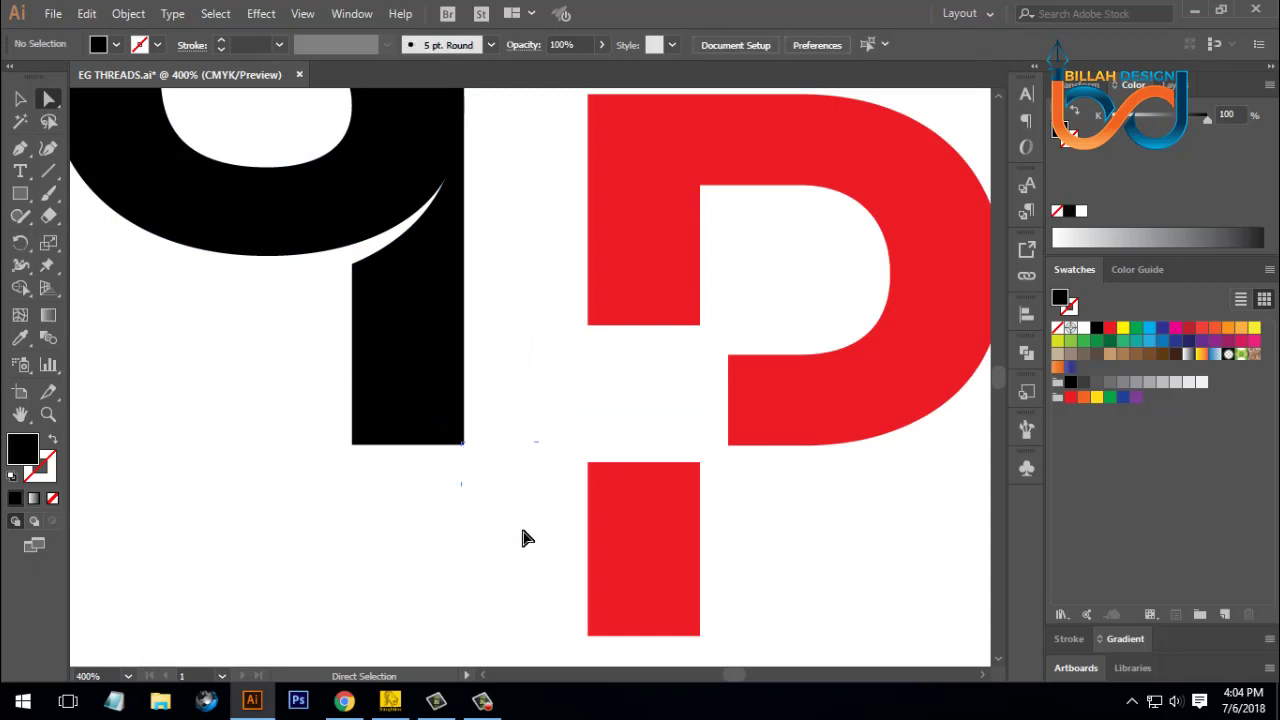
Extend the P's lower bar to the left with two Shift+Left nudges.
{"action": "scroll", "coordinate": [853, 553], "scroll_direction": "right", "scroll_amount": 1}
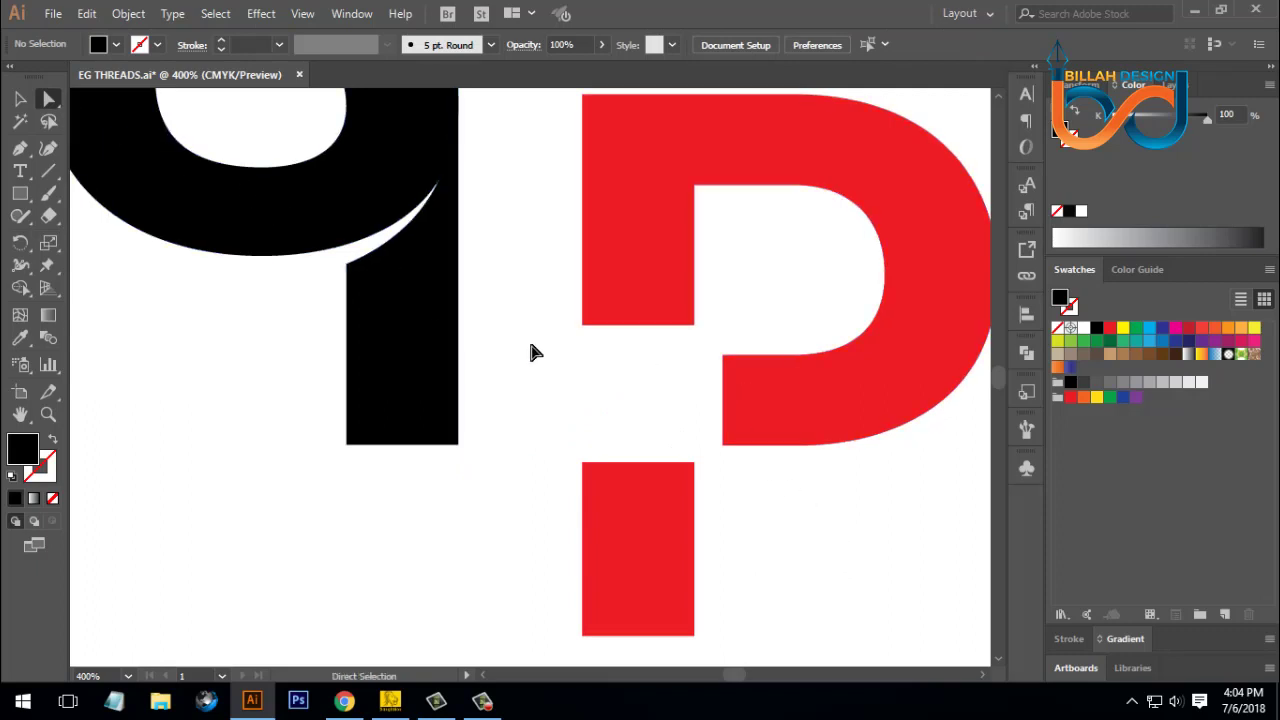
{"action": "left_click", "coordinate": [731, 399]}
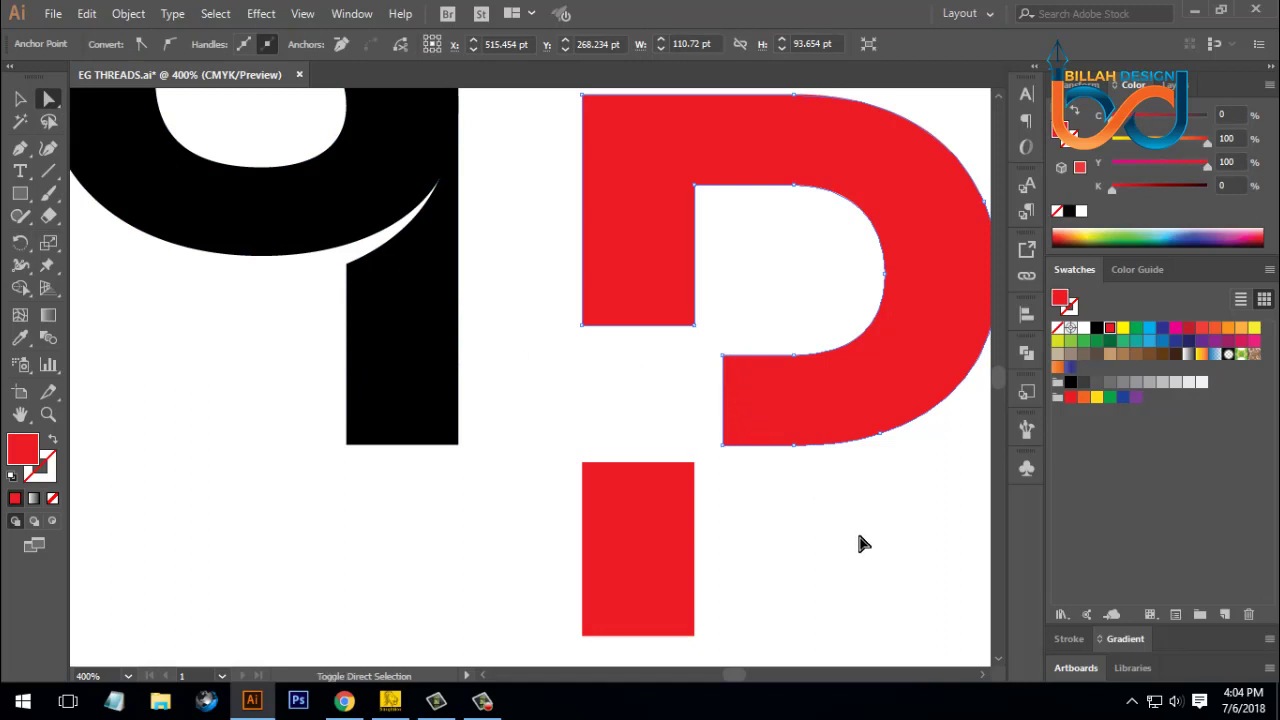
{"action": "key", "text": "shift+Left"}
{"action": "key", "text": "shift+Left"}
{"action": "key", "text": "shift+Left"}
{"action": "key", "text": "shift+Left"}
{"action": "key", "text": "shift+Left"}
{"action": "key", "text": "shift+Left"}
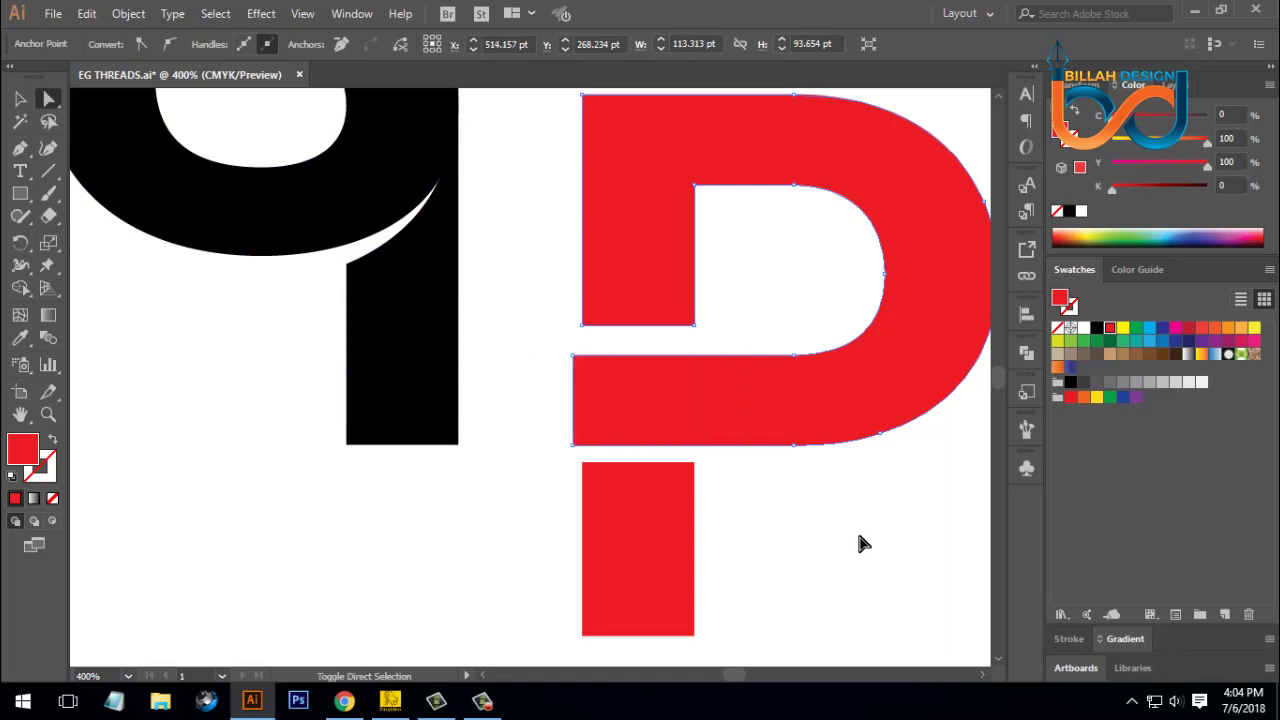
{"action": "key", "text": "shift+Left"}
{"action": "key", "text": "shift+Left"}
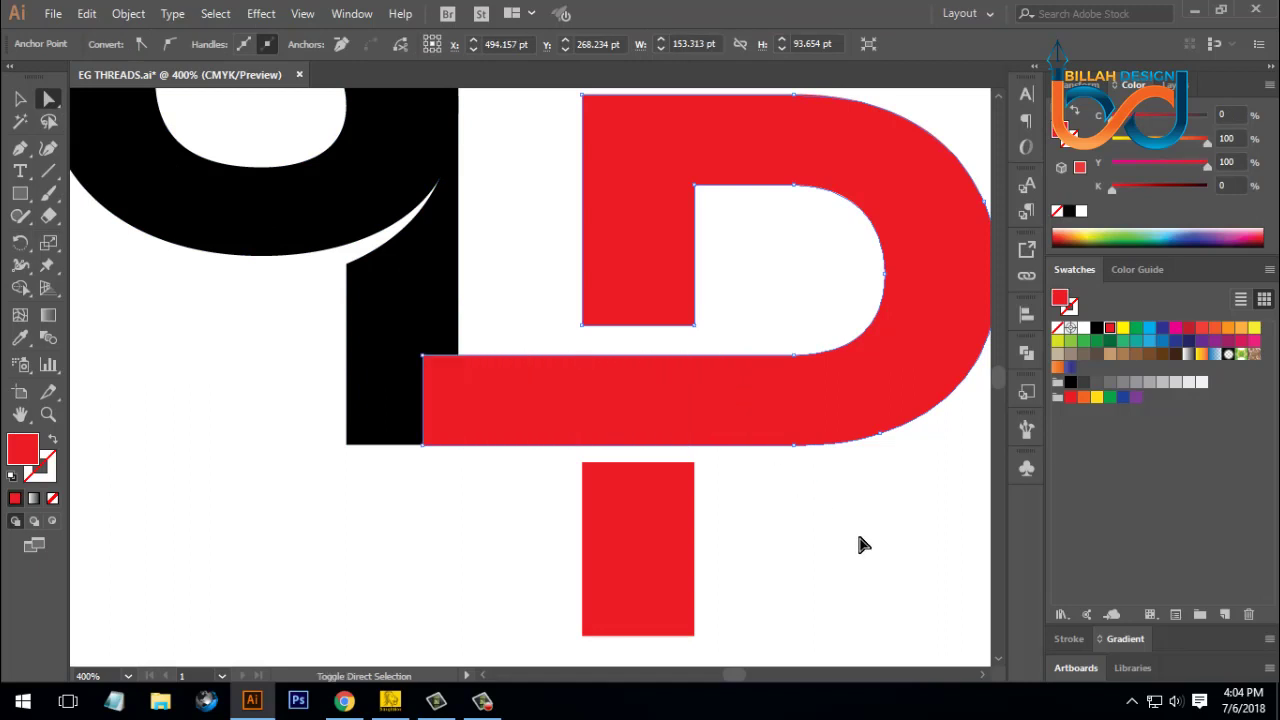
{"action": "left_click", "coordinate": [853, 551]}
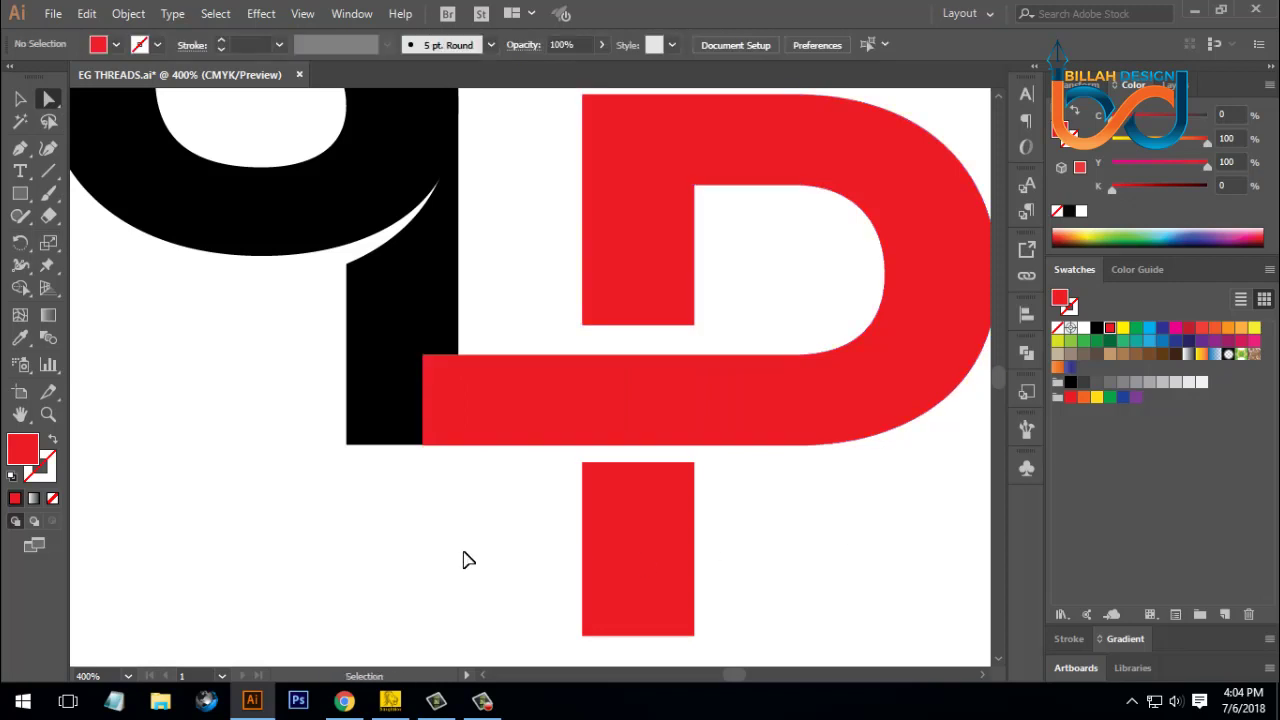
Lengthen the black stem by nudging its bottom anchors down.
{"action": "key", "text": "ctrl+equal"}
{"action": "key", "text": "ctrl+equal"}
{"action": "left_click_drag", "start_coordinate": [337, 577], "coordinate": [507, 528]}
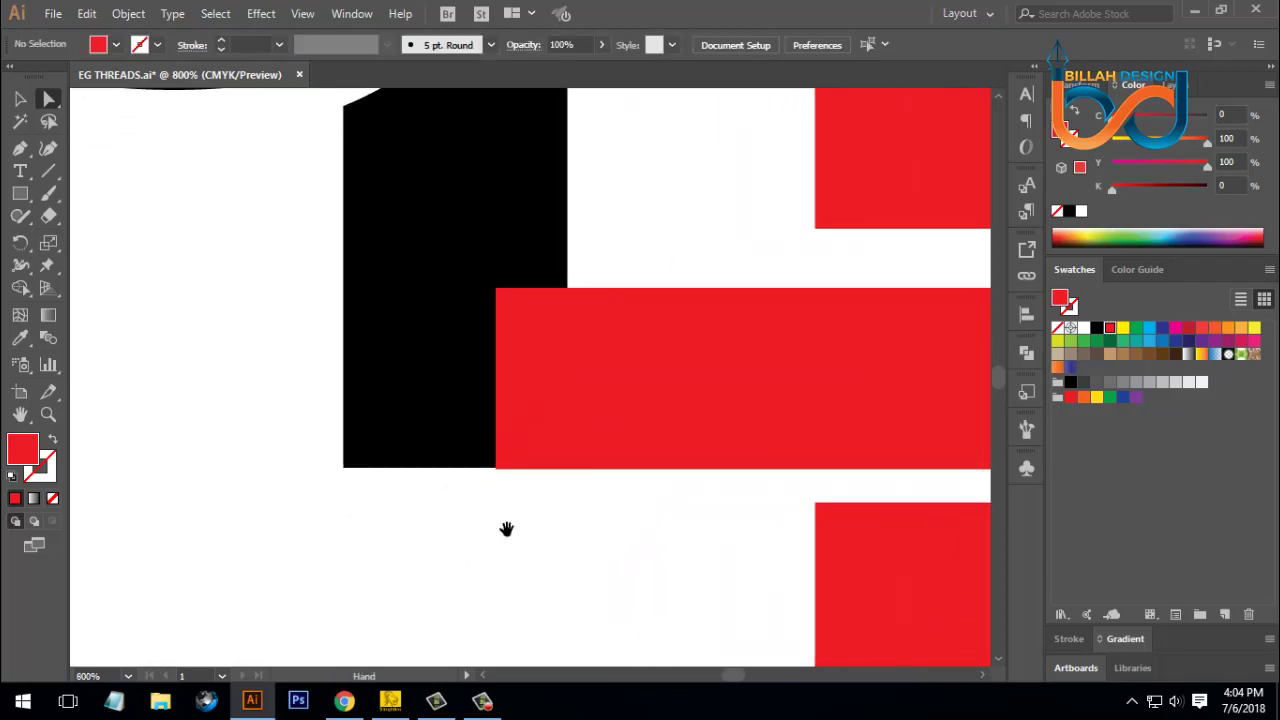
{"action": "key", "text": "ctrl+z"}
{"action": "key", "text": "ctrl+z"}
{"action": "key", "text": "ctrl+z"}
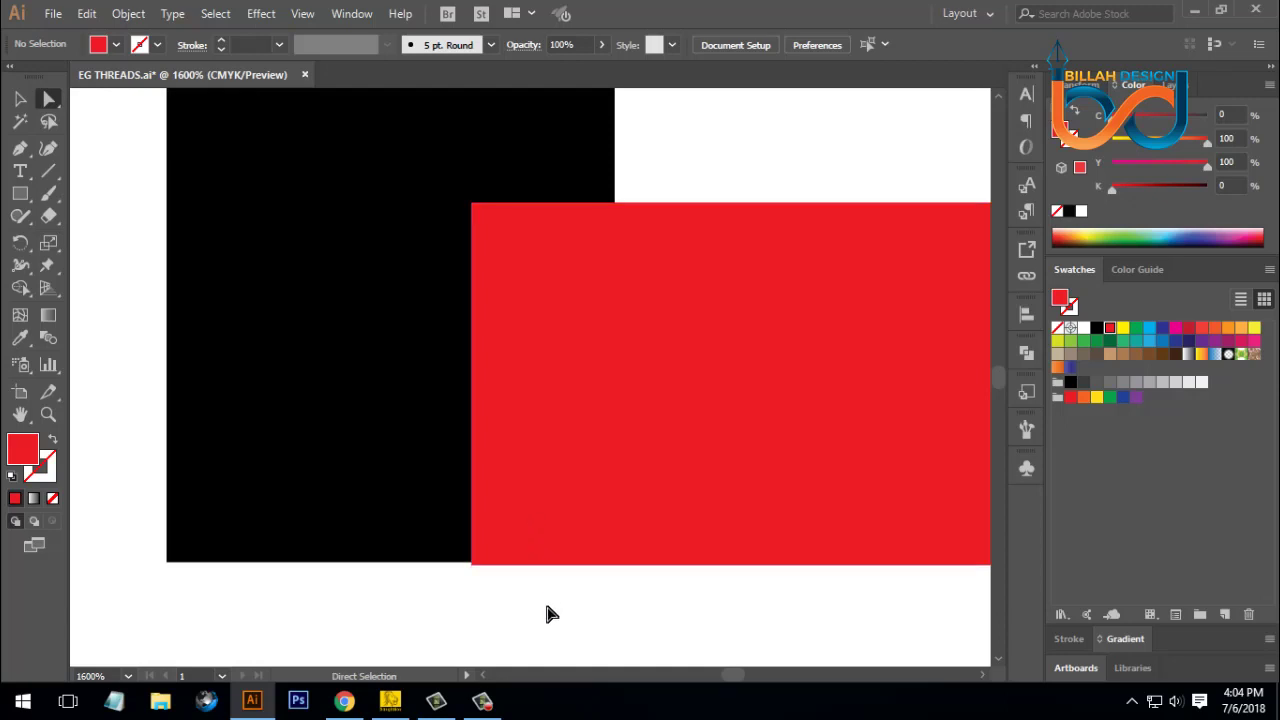
{"action": "key", "text": "ctrl+minus"}
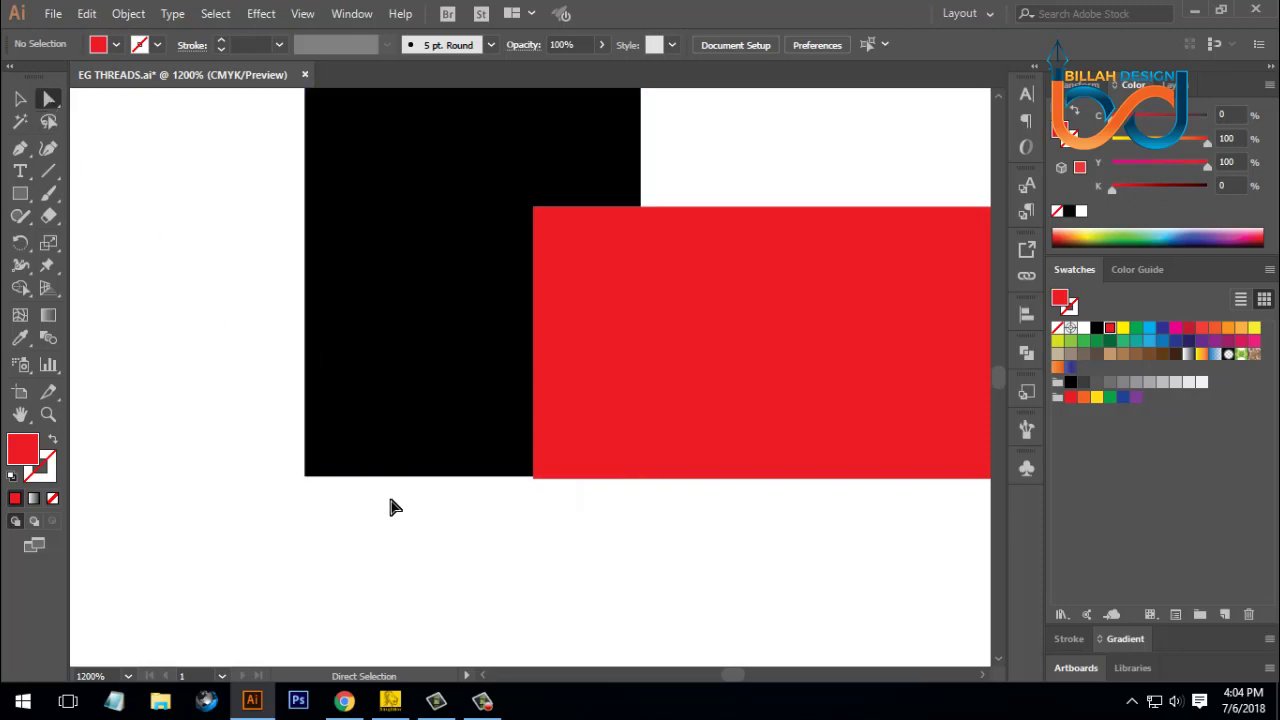
{"action": "left_click_drag", "start_coordinate": [399, 487], "coordinate": [406, 464]}
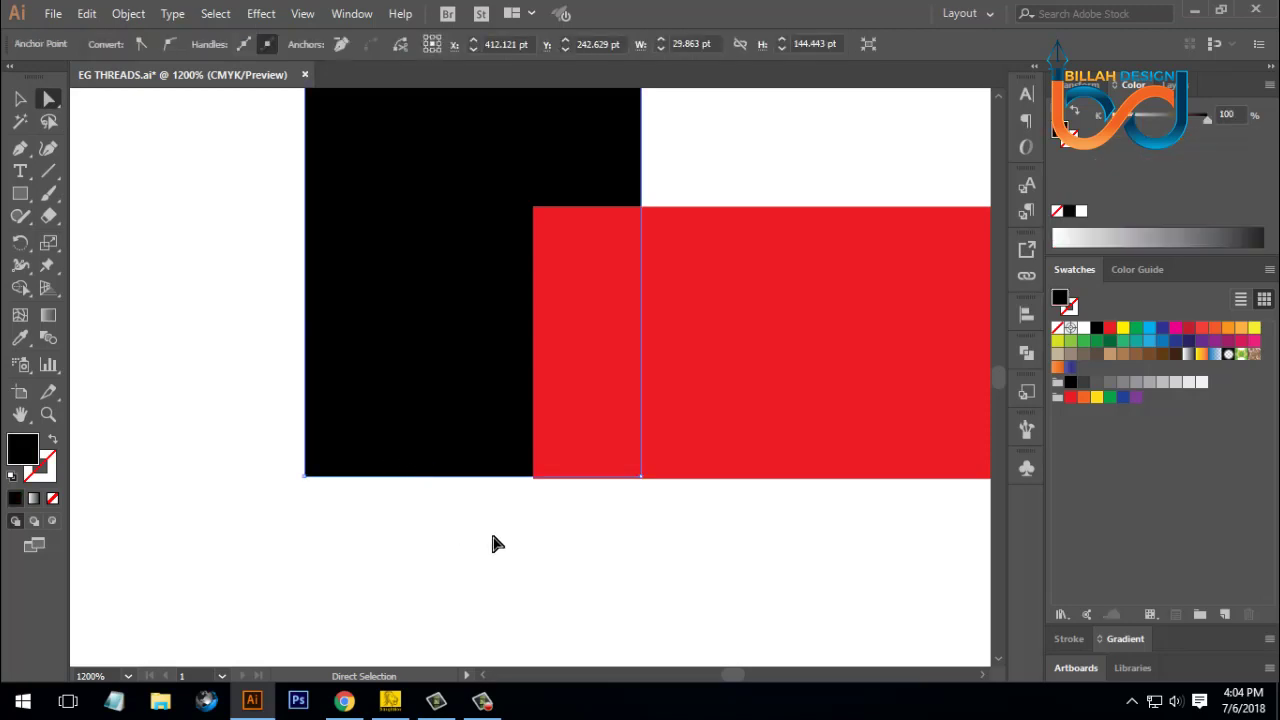
{"action": "key", "text": "Down"}
{"action": "key", "text": "Down"}
{"action": "key", "text": "Down"}
{"action": "key", "text": "Down"}
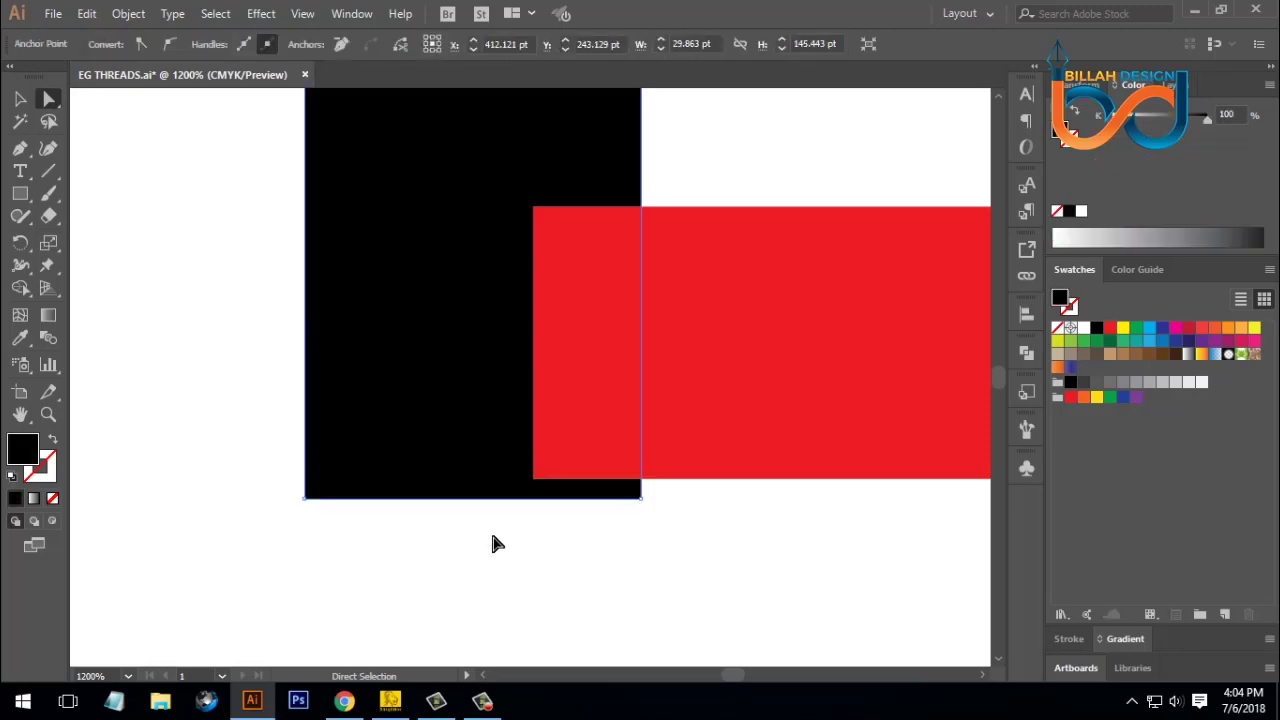
{"action": "left_click", "coordinate": [717, 551]}
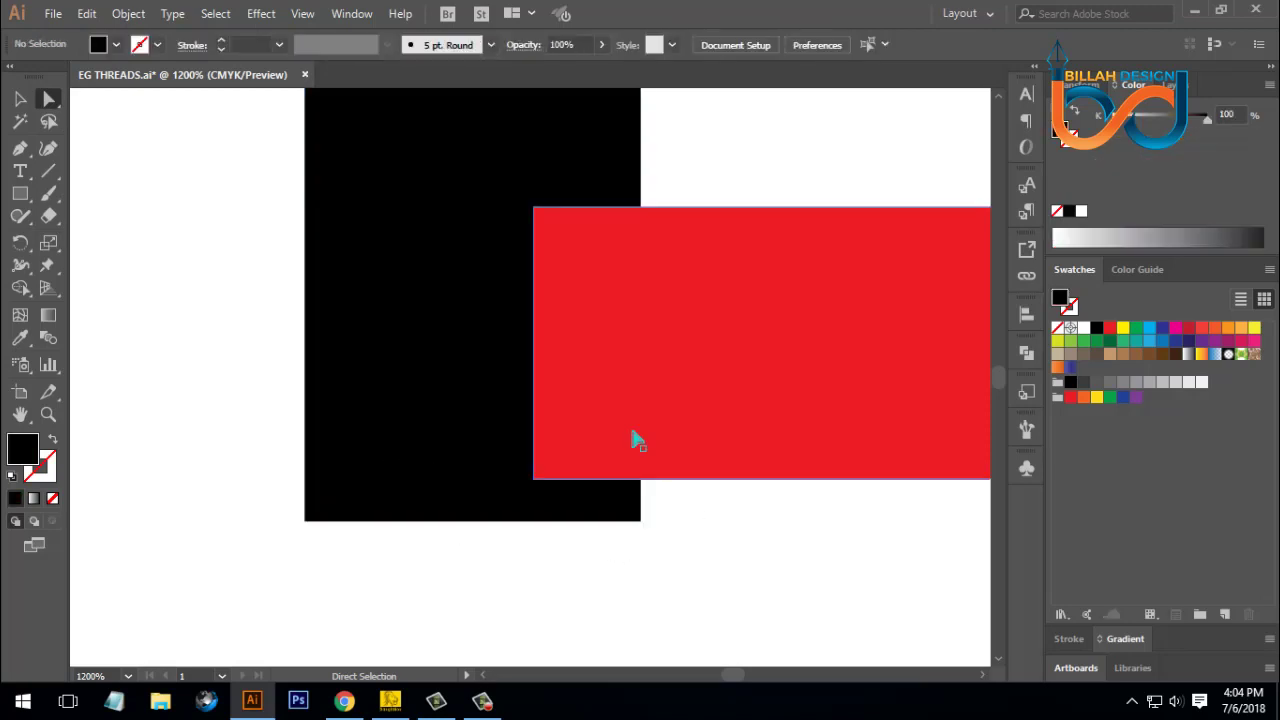
Stretch the red bar 30 pt further left and select it together with the black stem.
{"action": "left_click", "coordinate": [539, 349]}
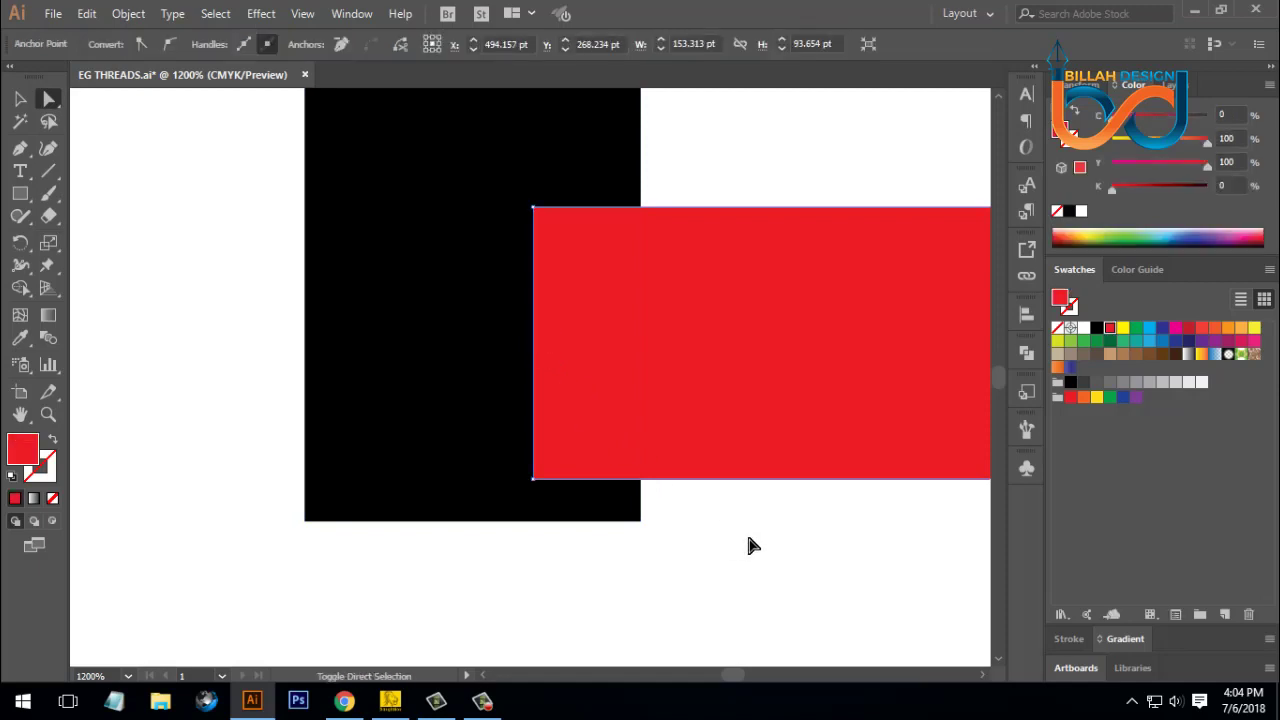
{"action": "key", "text": "shift+Left"}
{"action": "key", "text": "shift+Left"}
{"action": "key", "text": "shift+Left"}
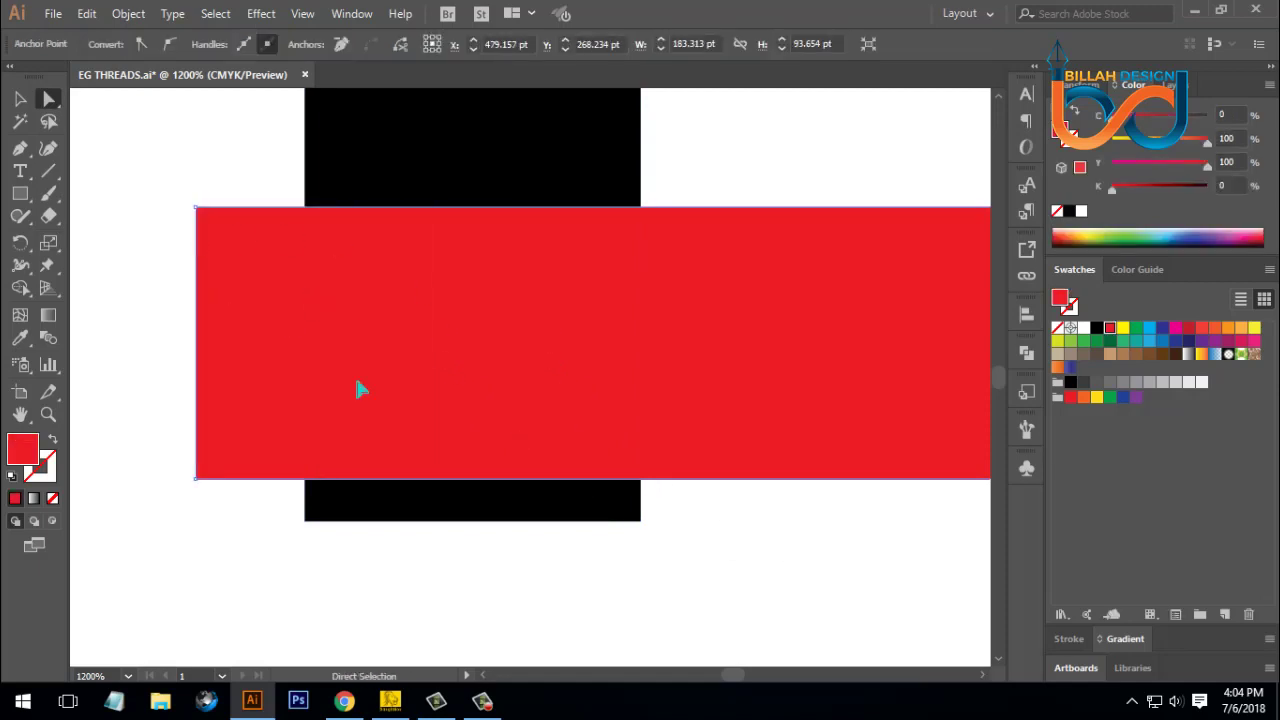
{"action": "key", "text": "ctrl+minus"}
{"action": "key", "text": "ctrl+minus"}
{"action": "key", "text": "ctrl+minus"}
{"action": "key", "text": "ctrl+minus"}
{"action": "key", "text": "ctrl+minus"}
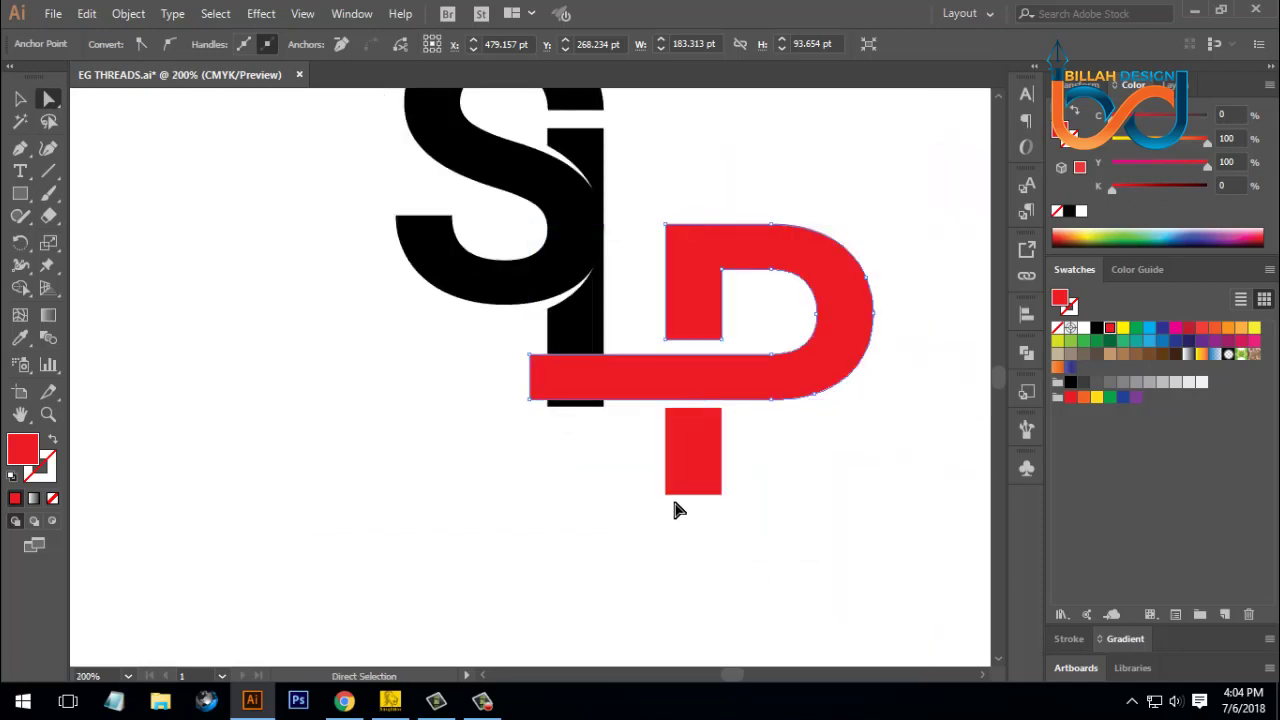
{"action": "left_click_drag", "start_coordinate": [632, 456], "coordinate": [608, 471]}
{"action": "left_click", "coordinate": [608, 480]}
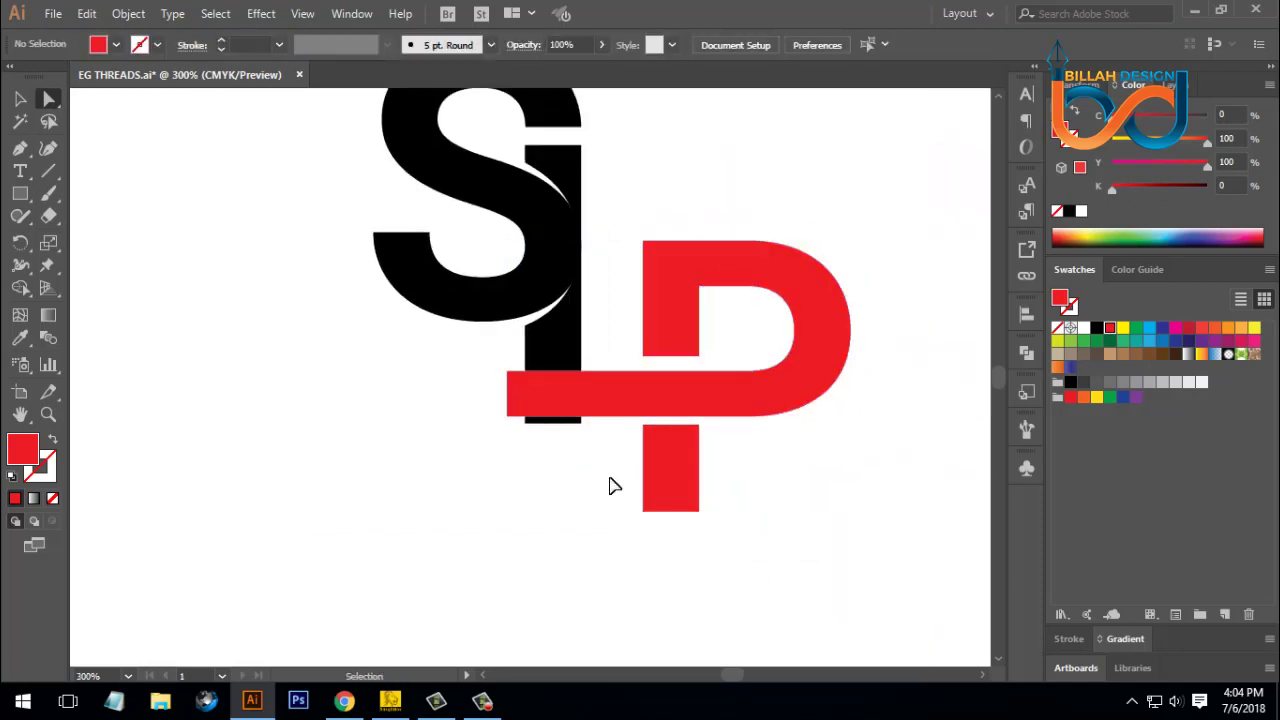
{"action": "key", "text": "ctrl+plus"}
{"action": "left_click_drag", "start_coordinate": [537, 504], "coordinate": [596, 395]}
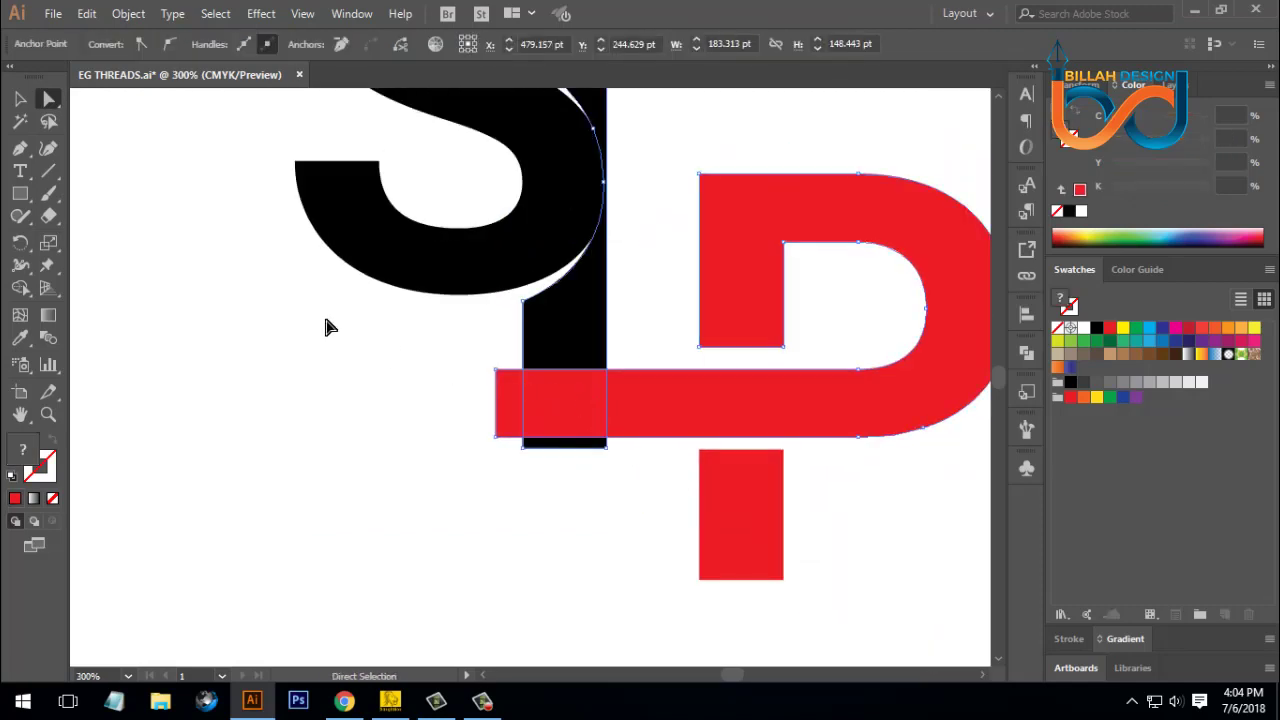
With Shape Builder, delete the red piece left of the stem and the black sliver below the bar.
{"action": "left_click", "coordinate": [21, 288]}
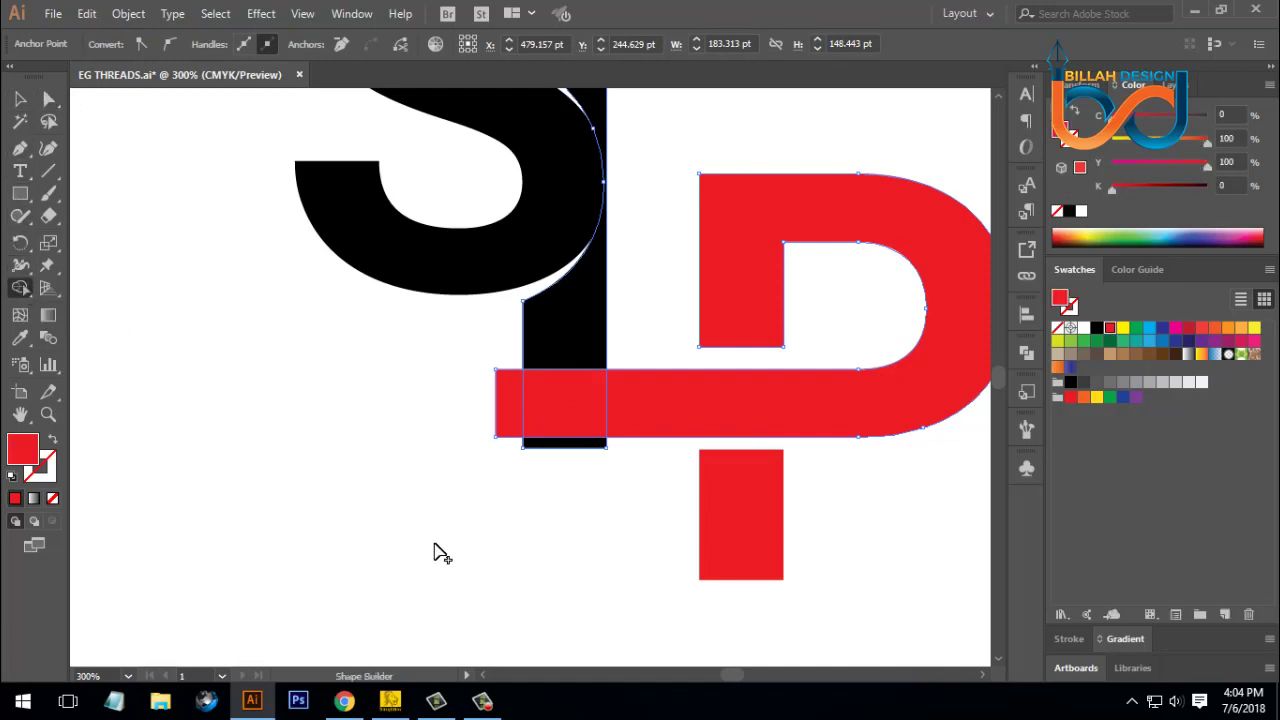
{"action": "left_click", "coordinate": [508, 422], "text": "alt"}
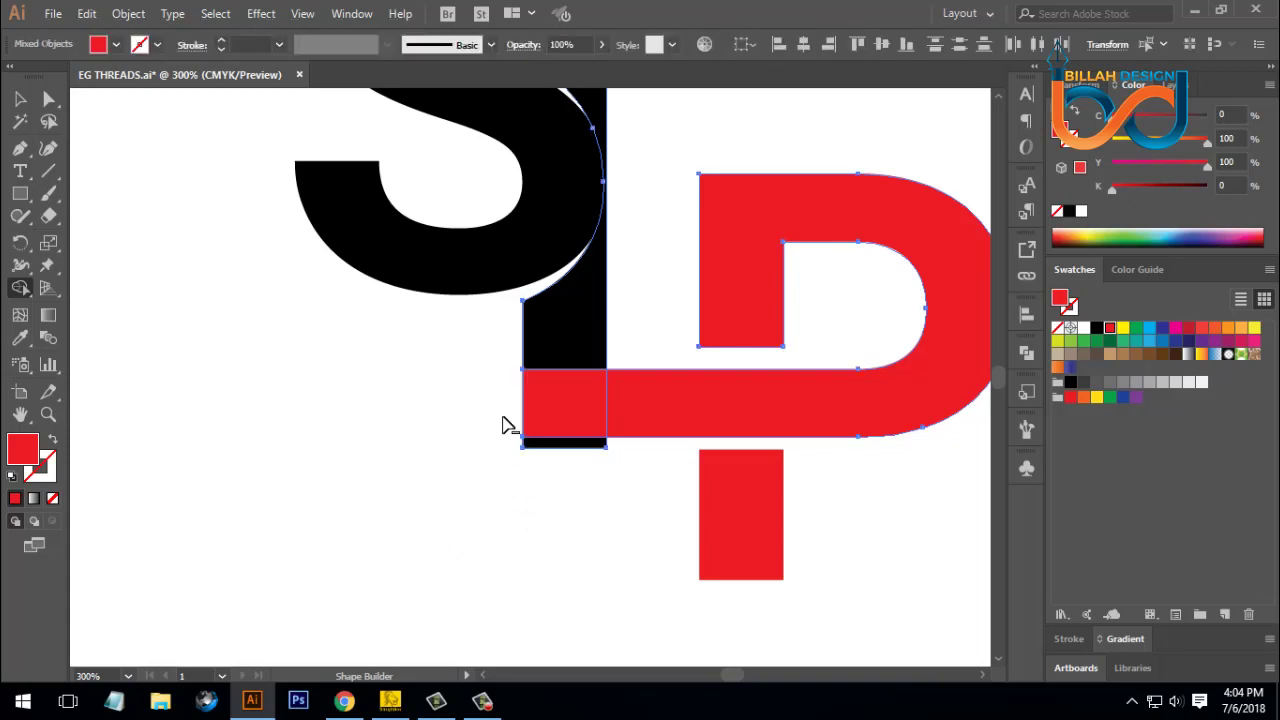
{"action": "left_click", "coordinate": [539, 443], "text": "alt"}
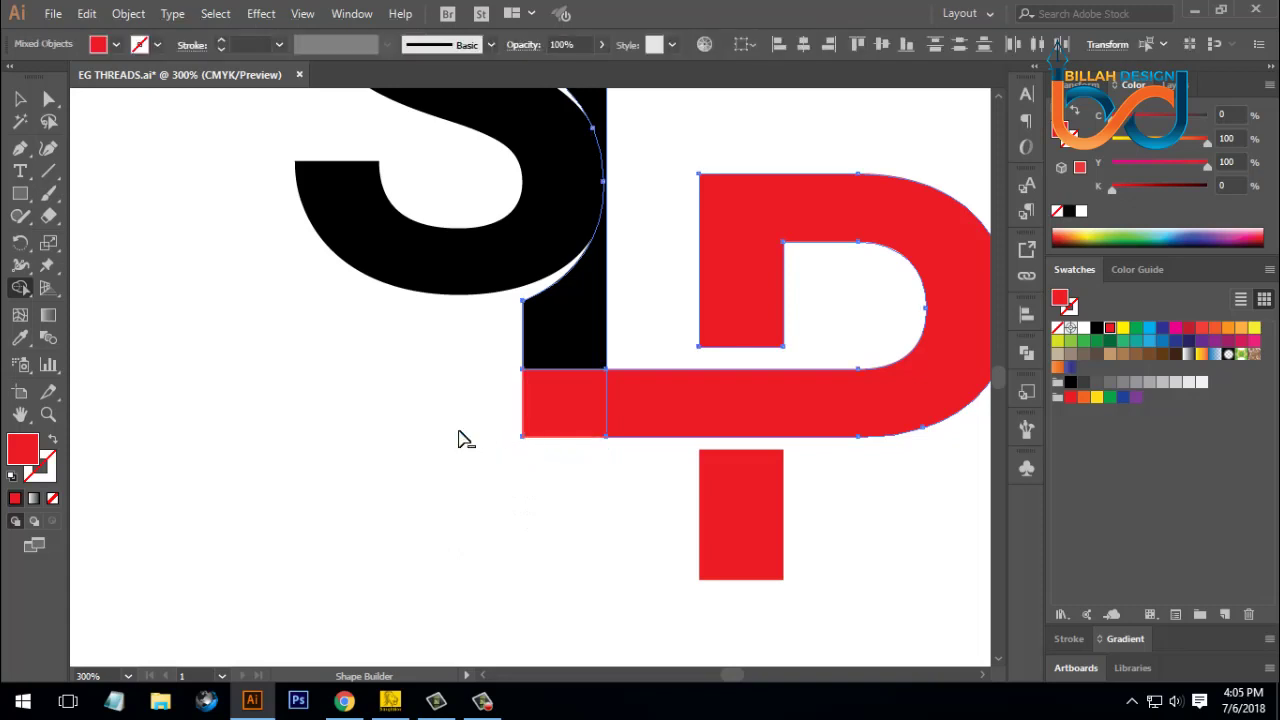
{"action": "left_click", "coordinate": [20, 98]}
{"action": "left_click", "coordinate": [450, 500]}
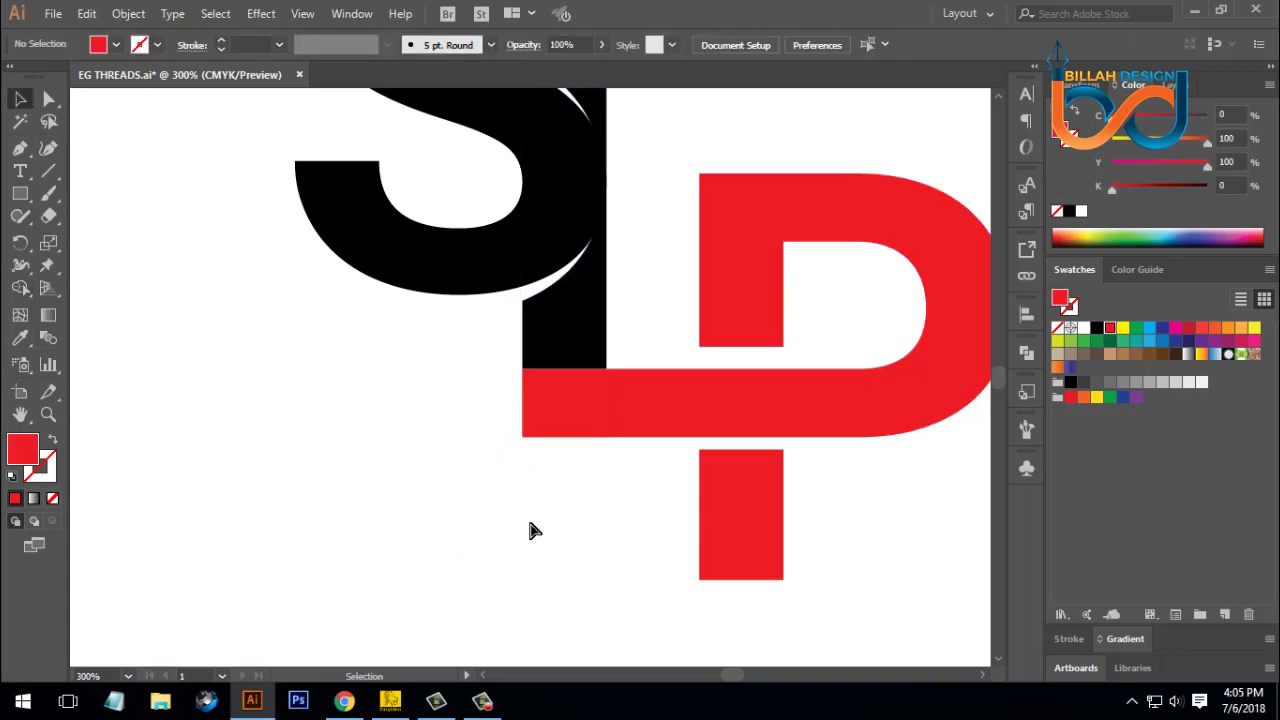
{"action": "key", "text": "ctrl+minus"}
{"action": "key", "text": "ctrl+minus"}
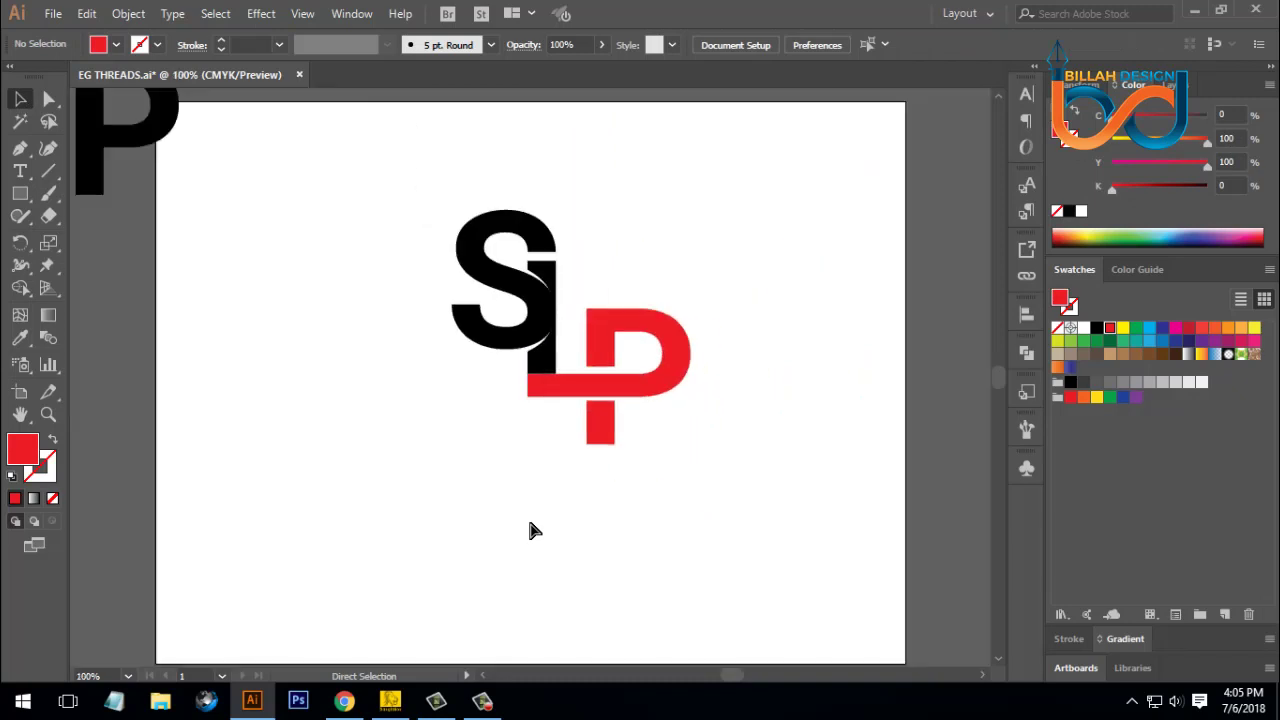
{"action": "key", "text": "ctrl+plus"}
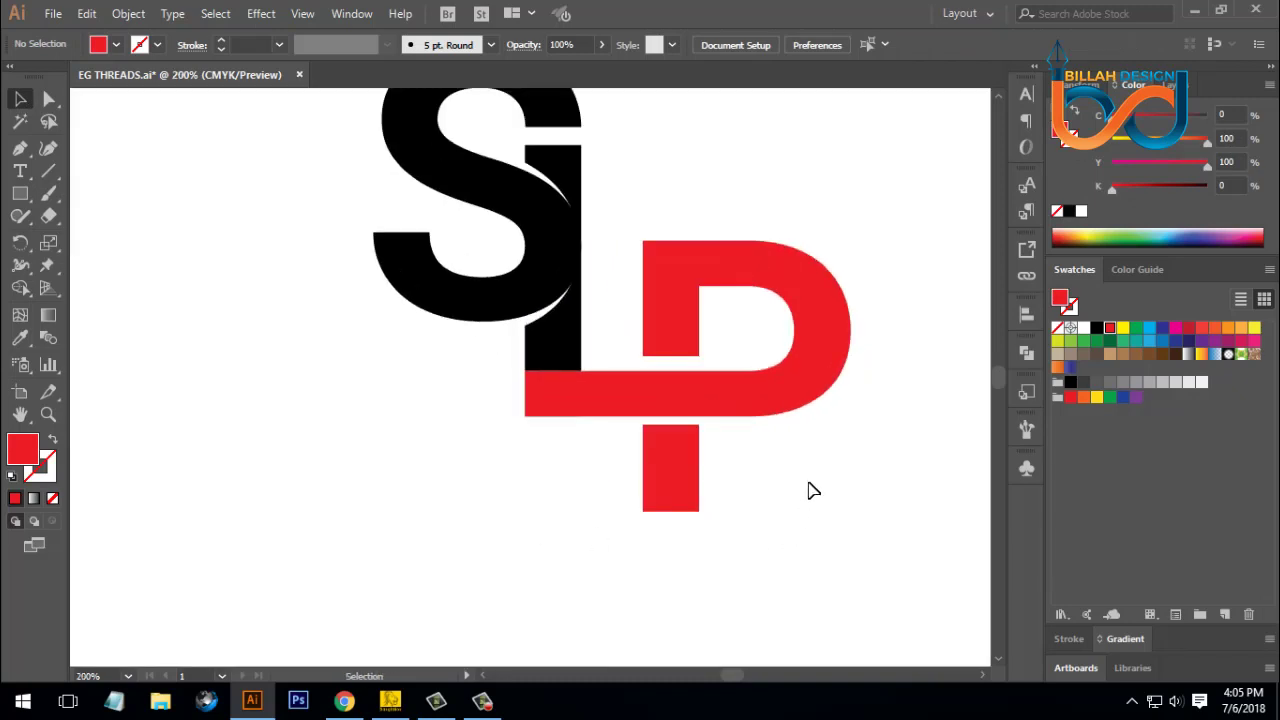
{"action": "left_click_drag", "start_coordinate": [848, 434], "coordinate": [860, 477]}
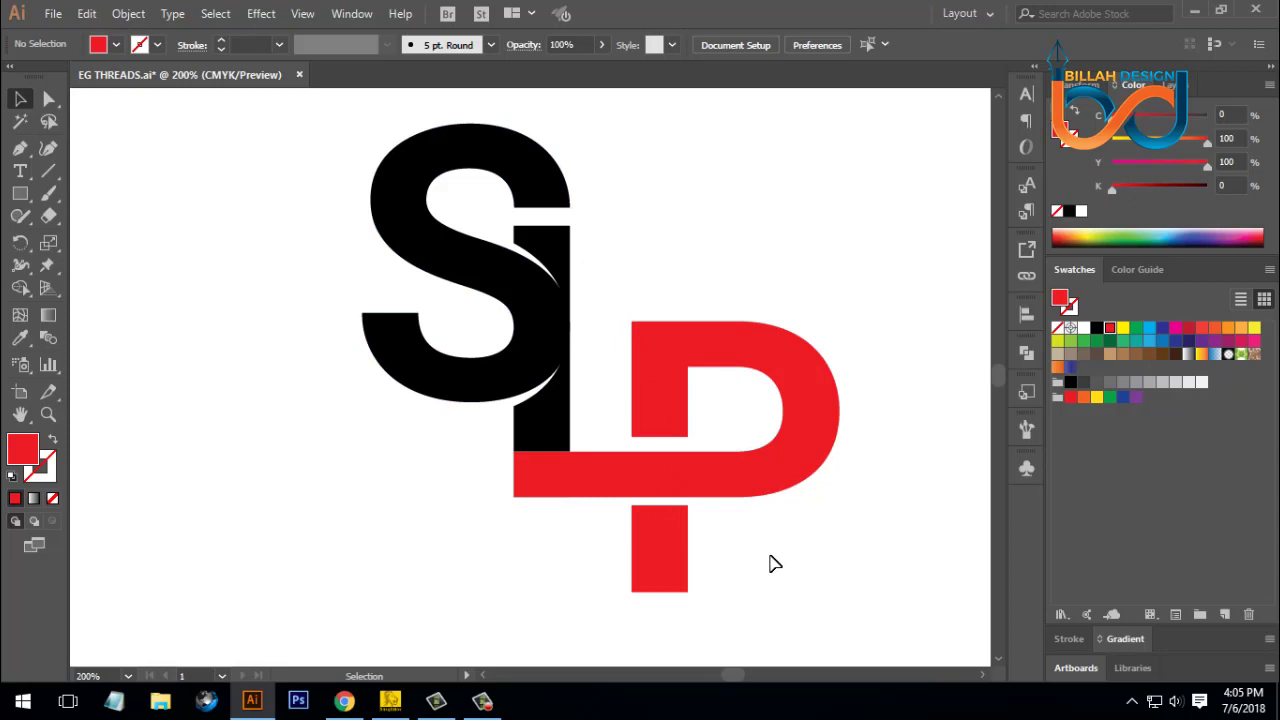
{"action": "key", "text": "space"}
{"action": "left_click_drag", "start_coordinate": [800, 537], "coordinate": [803, 531]}
{"action": "left_click_drag", "start_coordinate": [714, 271], "coordinate": [712, 296]}
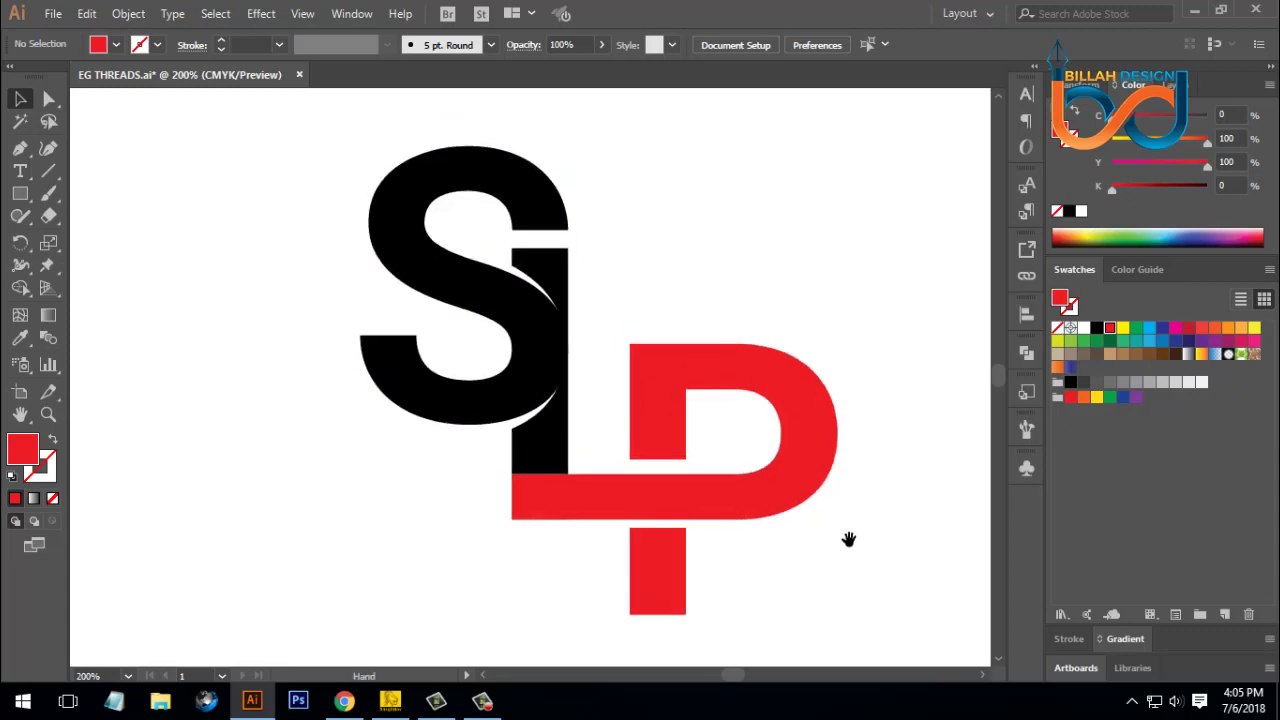
{"action": "key", "text": "ctrl+minus"}
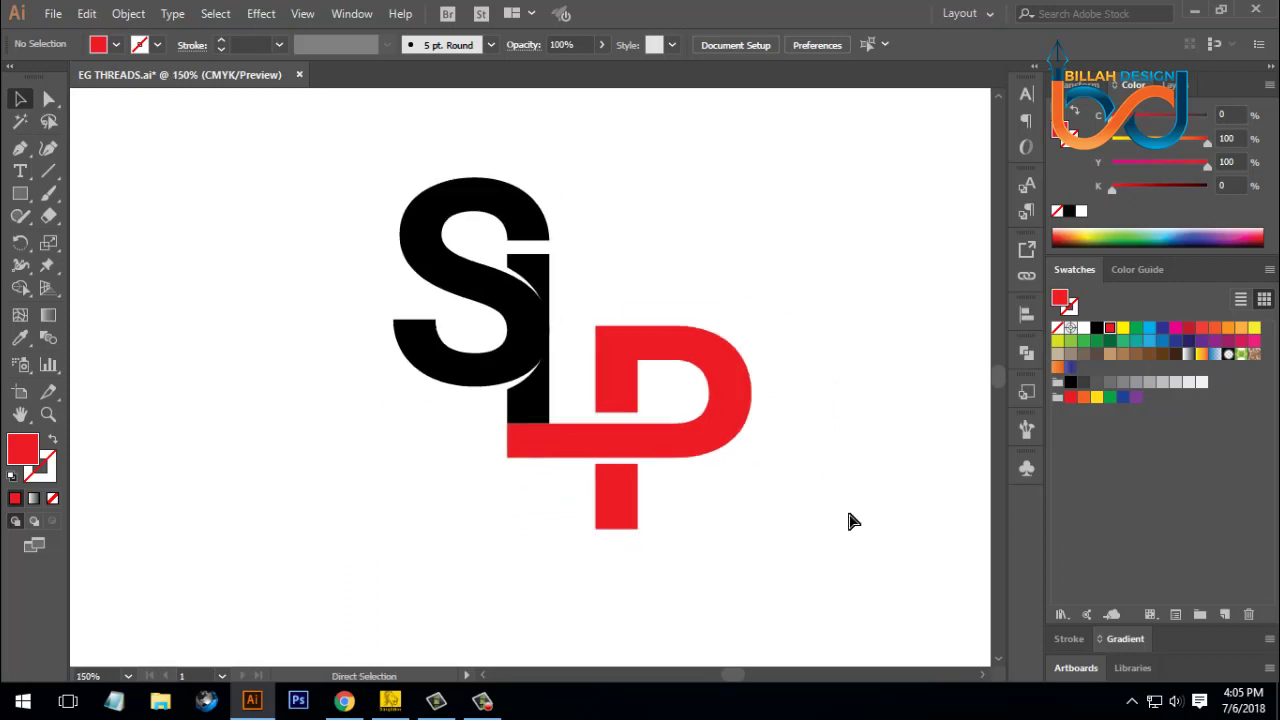
{"action": "key", "text": "space"}
{"action": "left_click_drag", "start_coordinate": [806, 400], "coordinate": [808, 418]}
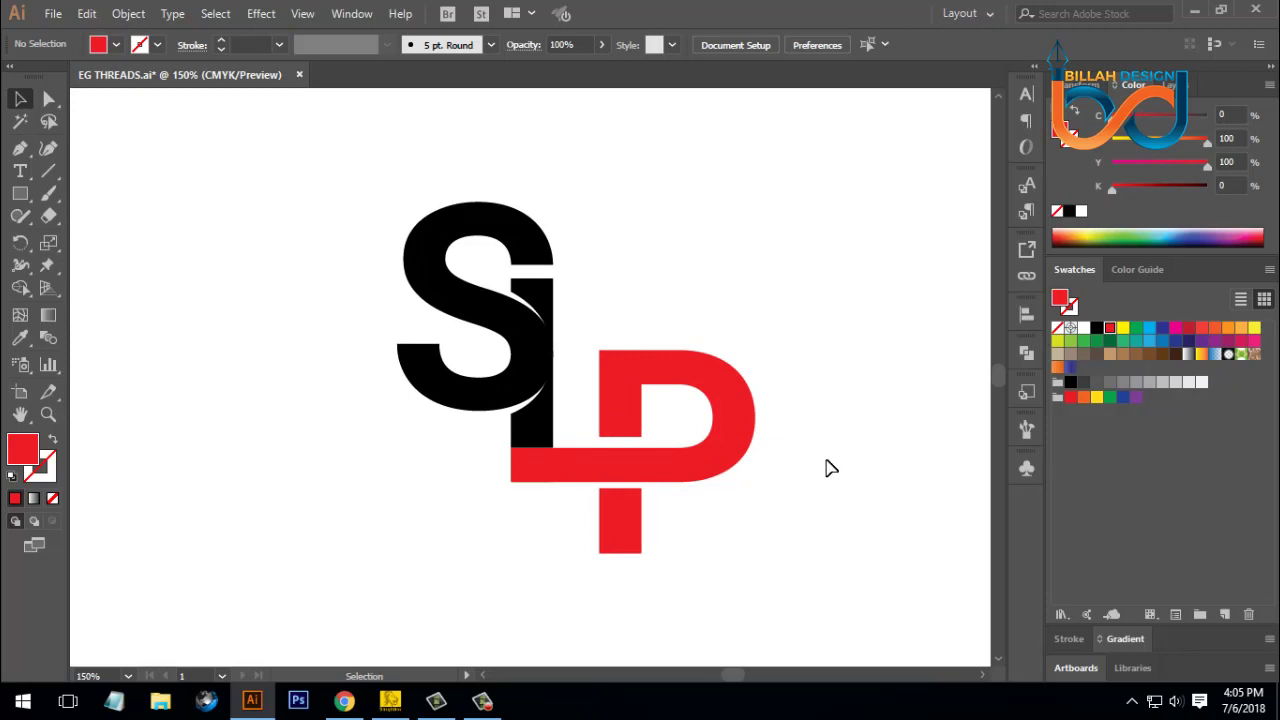
{"action": "key", "text": "ctrl+plus"}
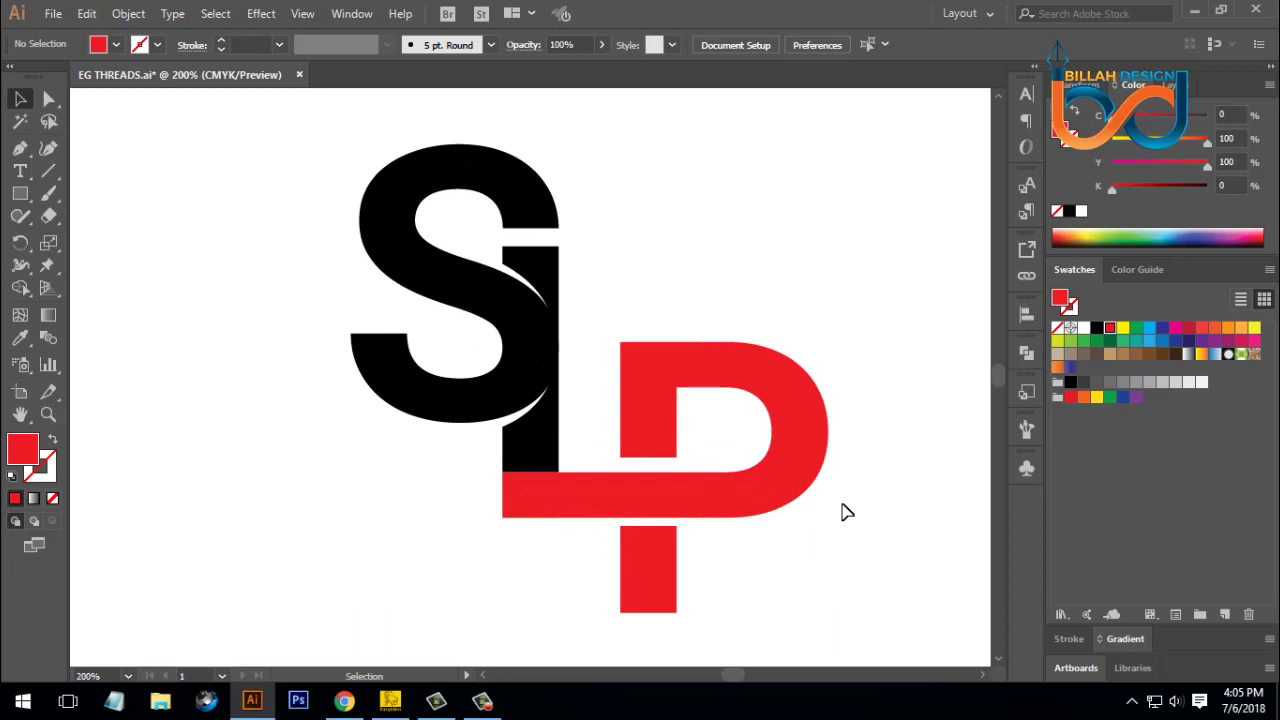
{"action": "mouse_move", "coordinate": [843, 509]}
{"action": "left_mouse_down"}
{"action": "mouse_move", "coordinate": [834, 469]}
{"action": "mouse_move", "coordinate": [837, 486]}
{"action": "left_mouse_up"}
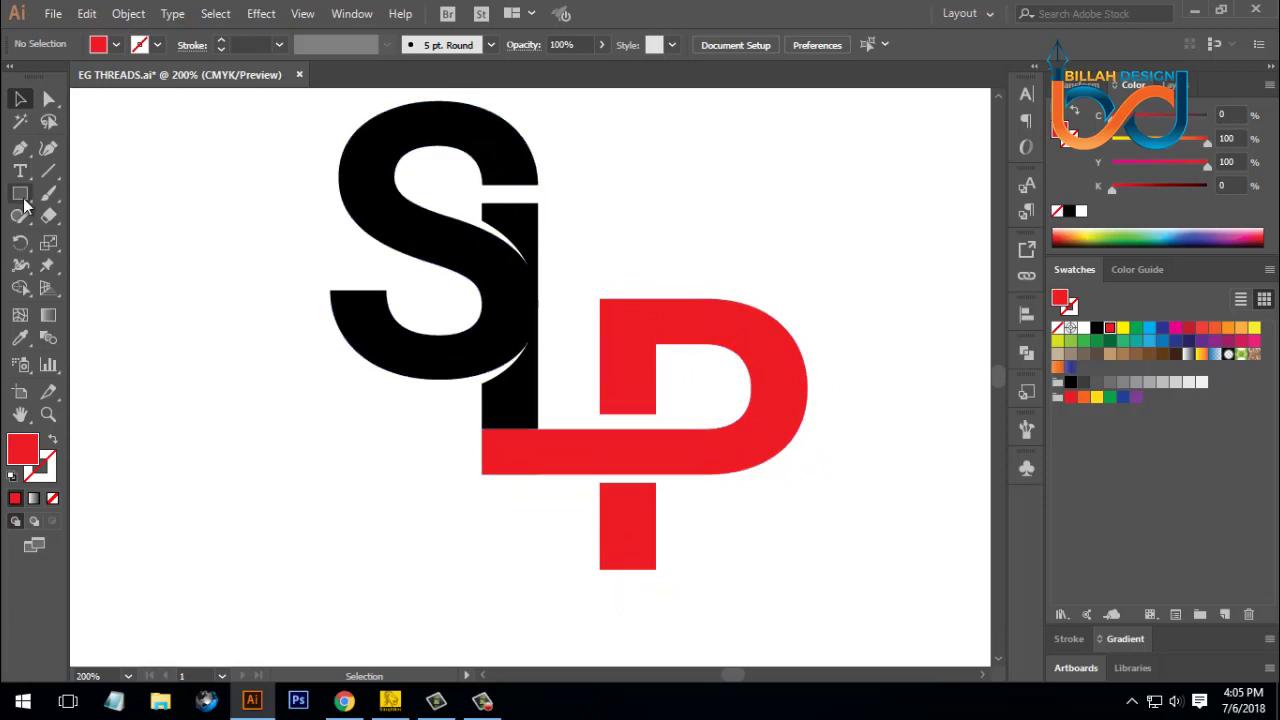
Ungroup the red P so its path can be selected on its own.
{"action": "left_click", "coordinate": [640, 452]}
{"action": "right_click", "coordinate": [734, 505]}
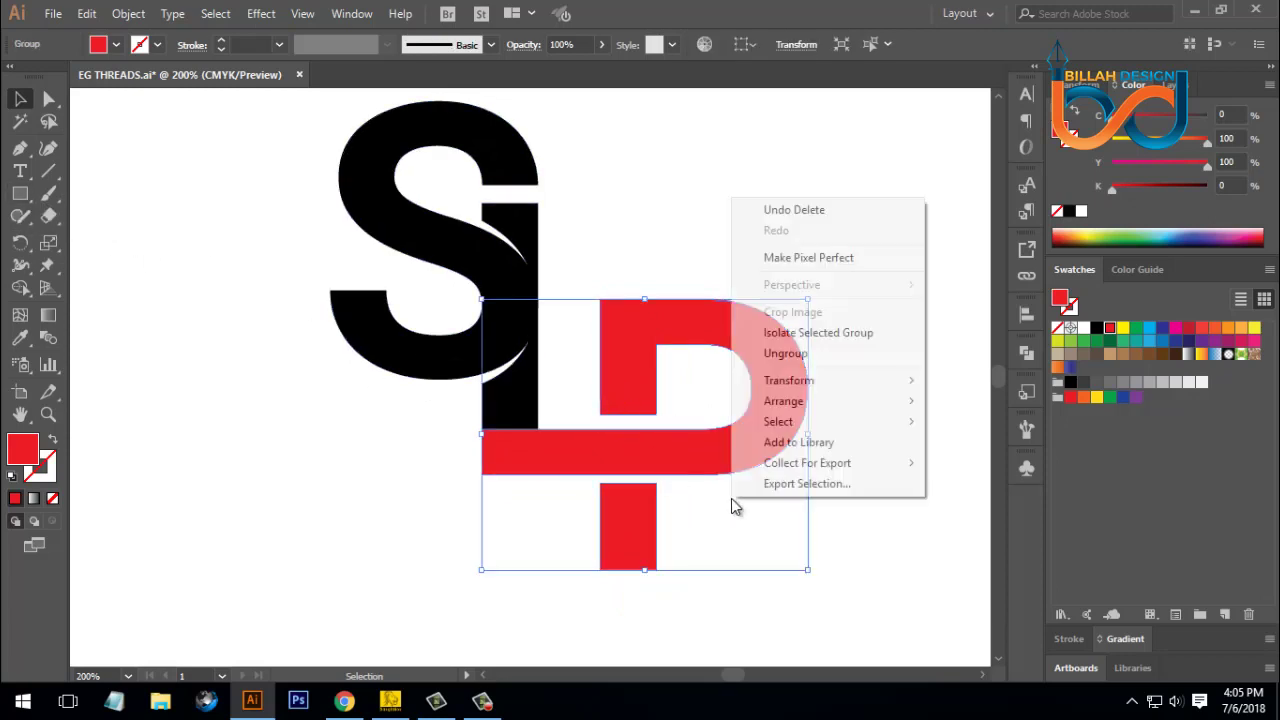
{"action": "left_click", "coordinate": [785, 354]}
{"action": "left_click", "coordinate": [826, 491]}
{"action": "left_click", "coordinate": [640, 413]}
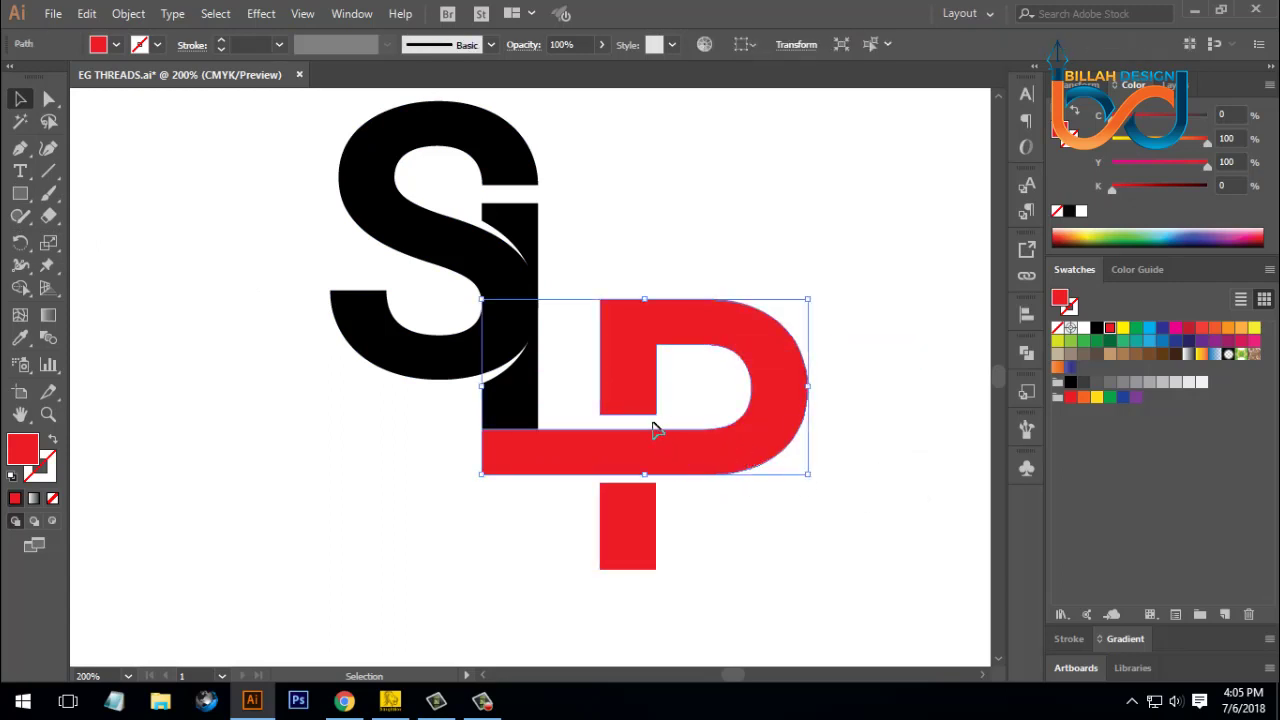
{"action": "left_click", "coordinate": [713, 516]}
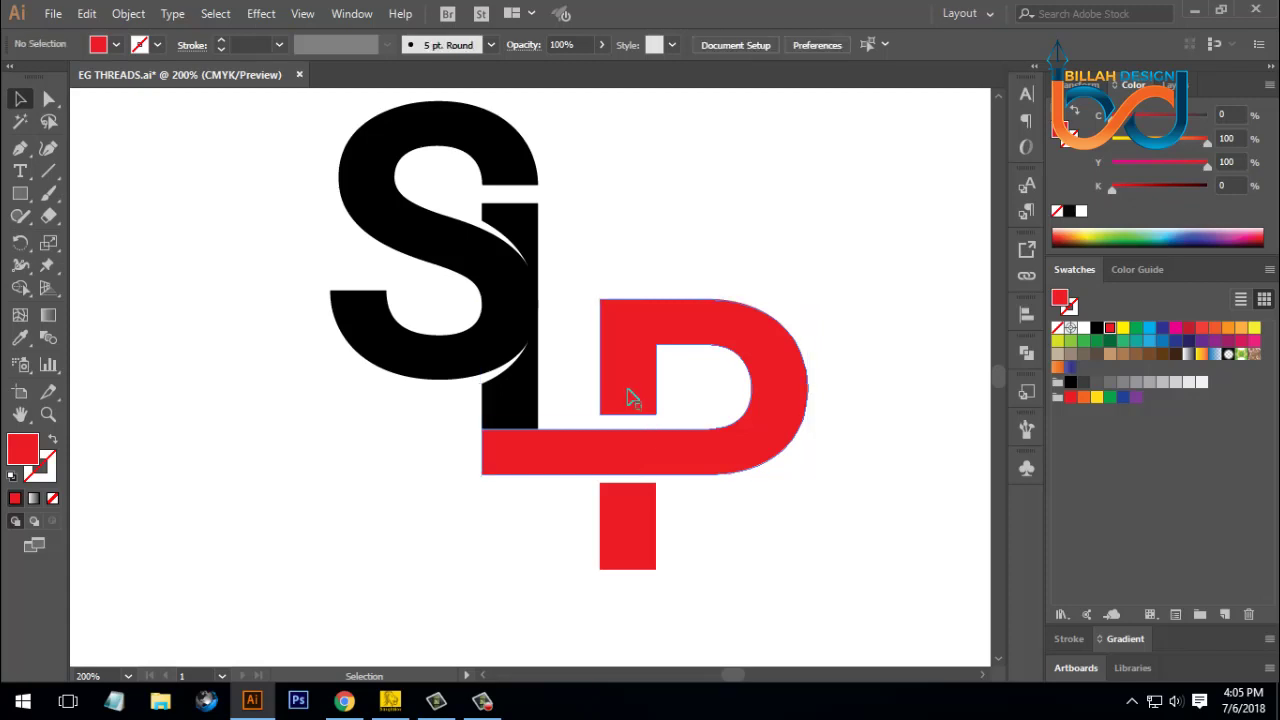
{"action": "left_click", "coordinate": [634, 391]}
{"action": "left_click", "coordinate": [120, 217]}
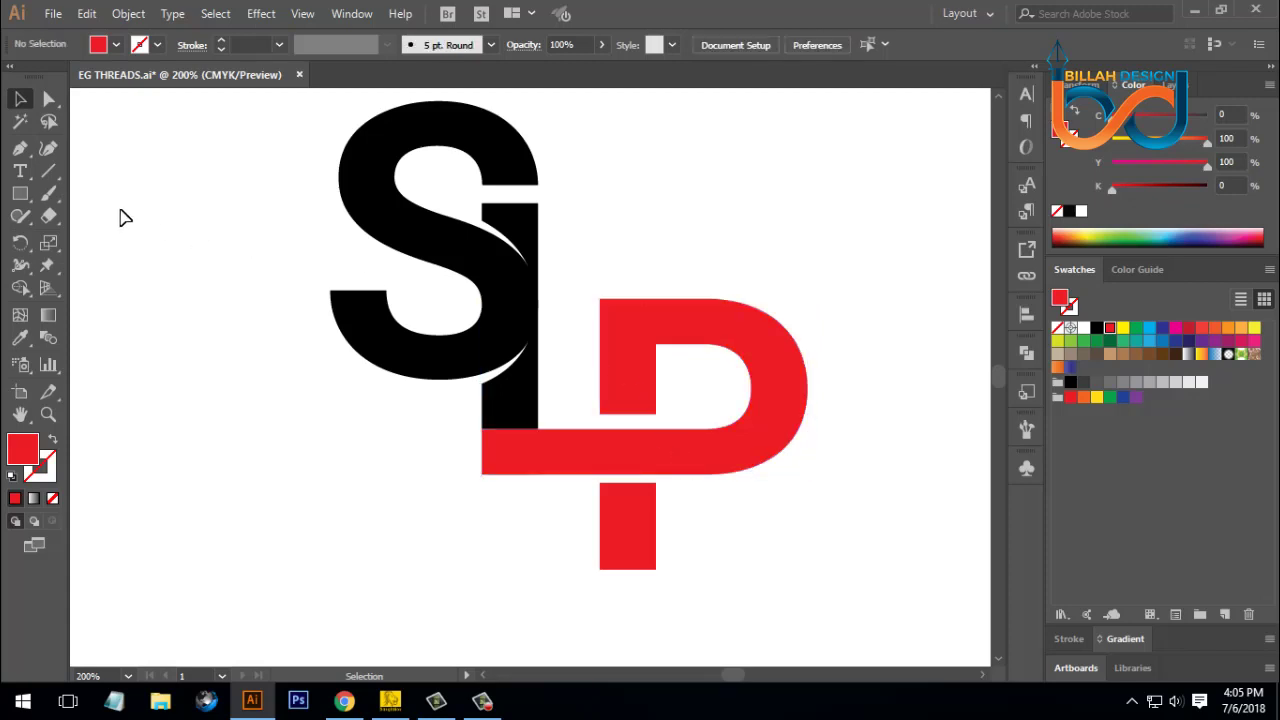
Draw a thin bar across the P's upper stem and subtract it with Minus Front.
{"action": "left_click", "coordinate": [20, 193]}
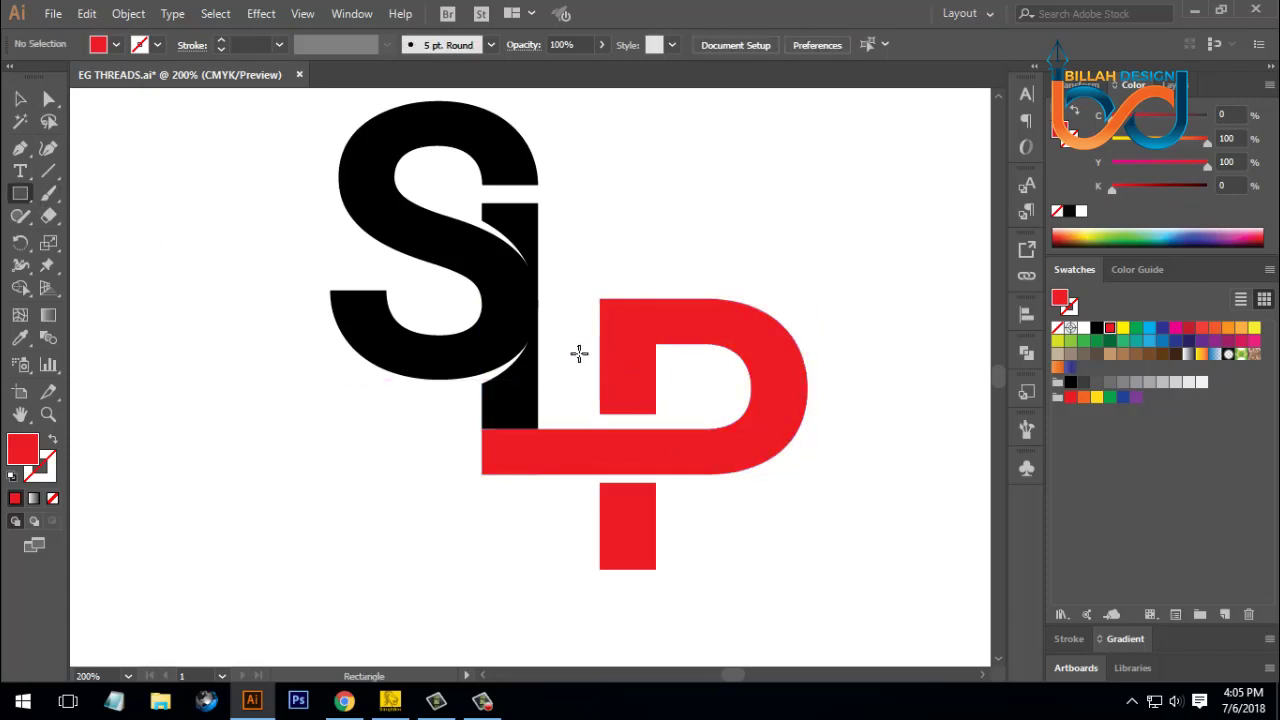
{"action": "left_click_drag", "start_coordinate": [579, 353], "coordinate": [691, 371]}
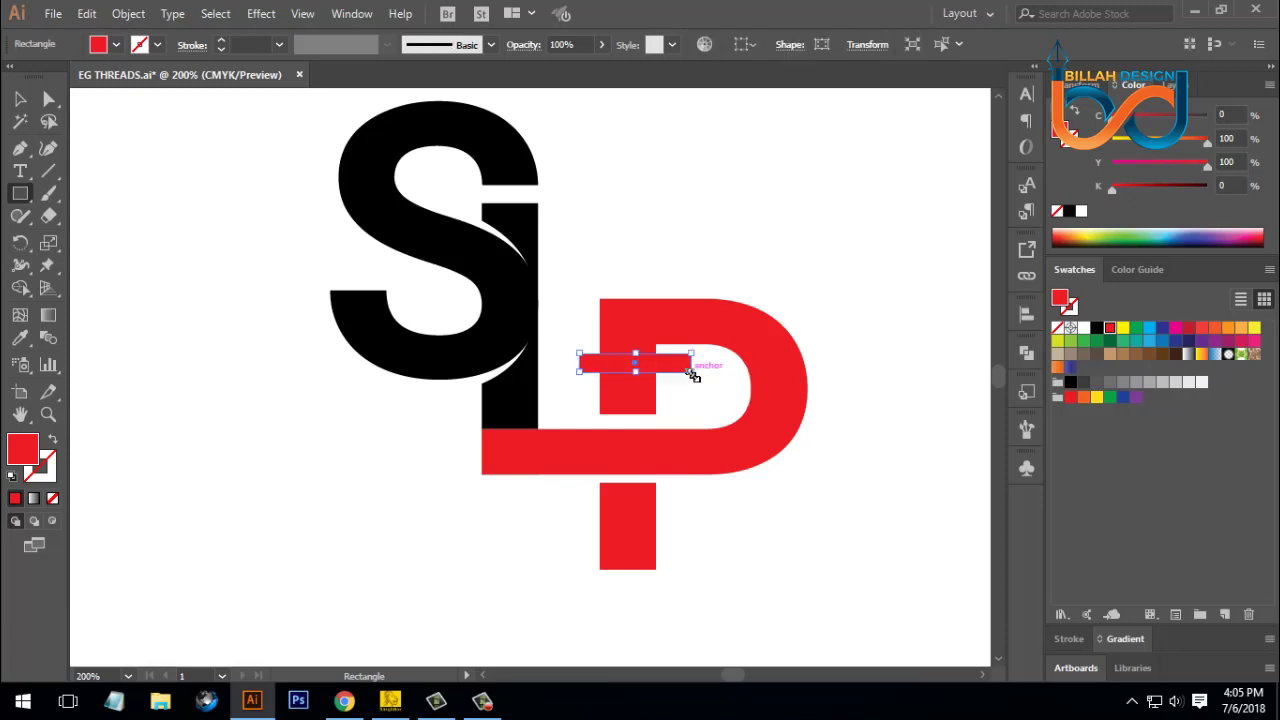
{"action": "left_click", "coordinate": [48, 98]}
{"action": "left_click_drag", "start_coordinate": [711, 237], "coordinate": [645, 380]}
{"action": "left_click", "coordinate": [1026, 353]}
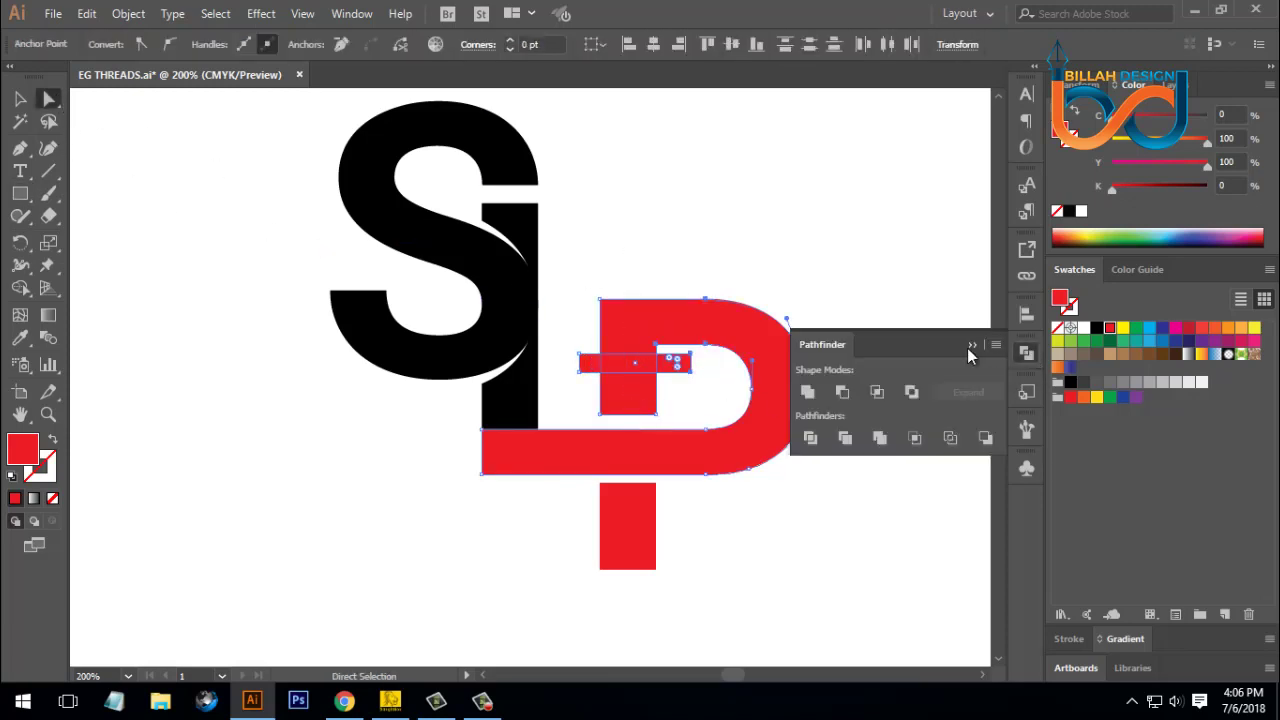
{"action": "left_click", "coordinate": [849, 391]}
{"action": "left_click", "coordinate": [1021, 353]}
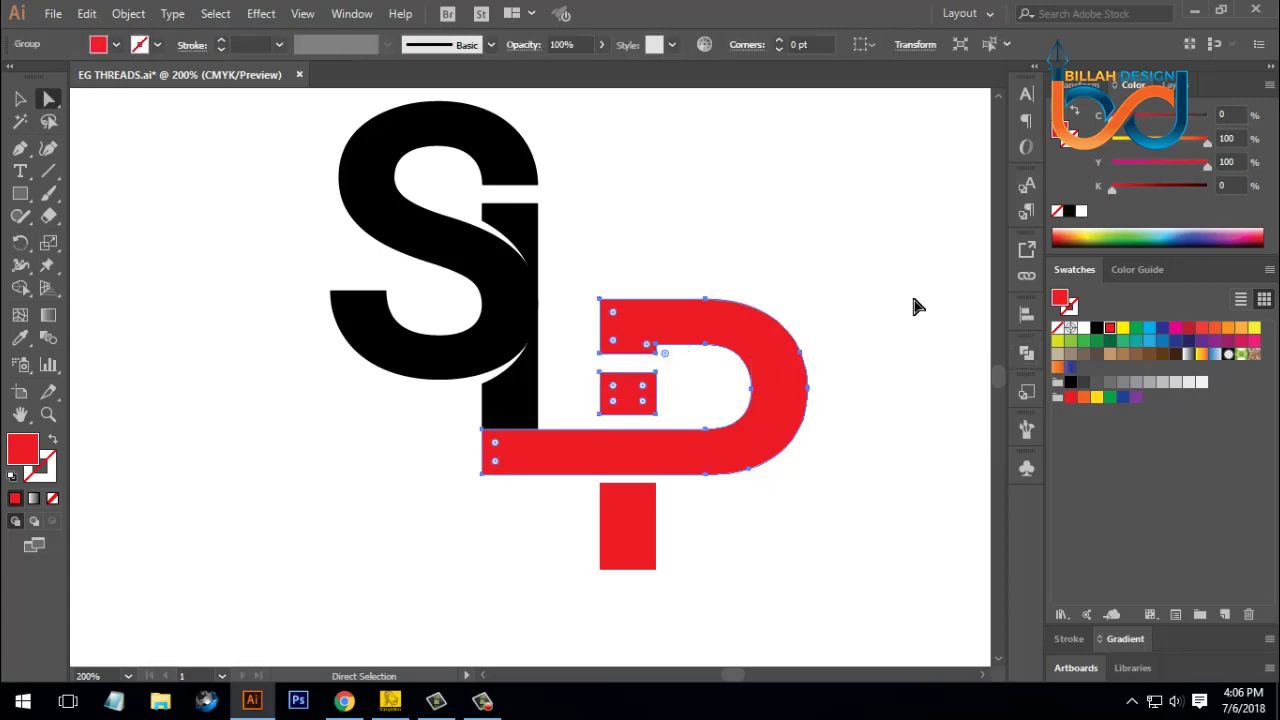
{"action": "left_click", "coordinate": [871, 266]}
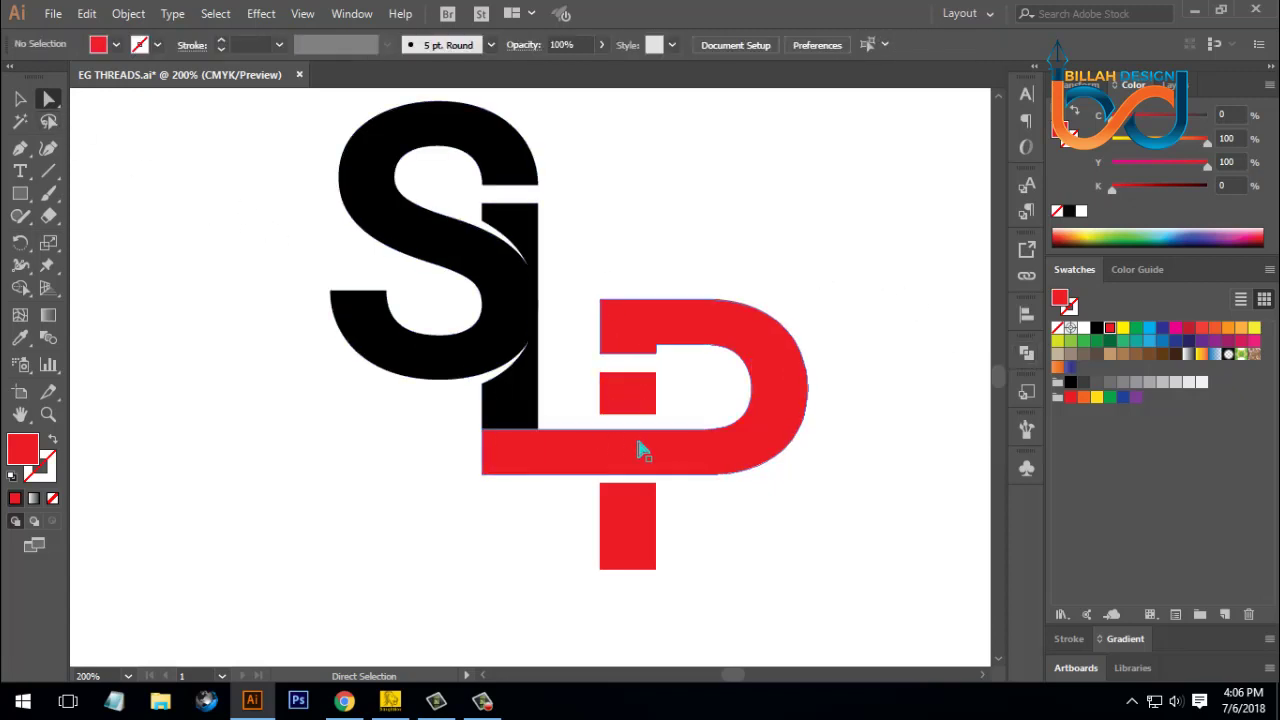
Apply an 8 pt Offset Path to the red P through Object > Path, with Preview on.
{"action": "left_click", "coordinate": [665, 457]}
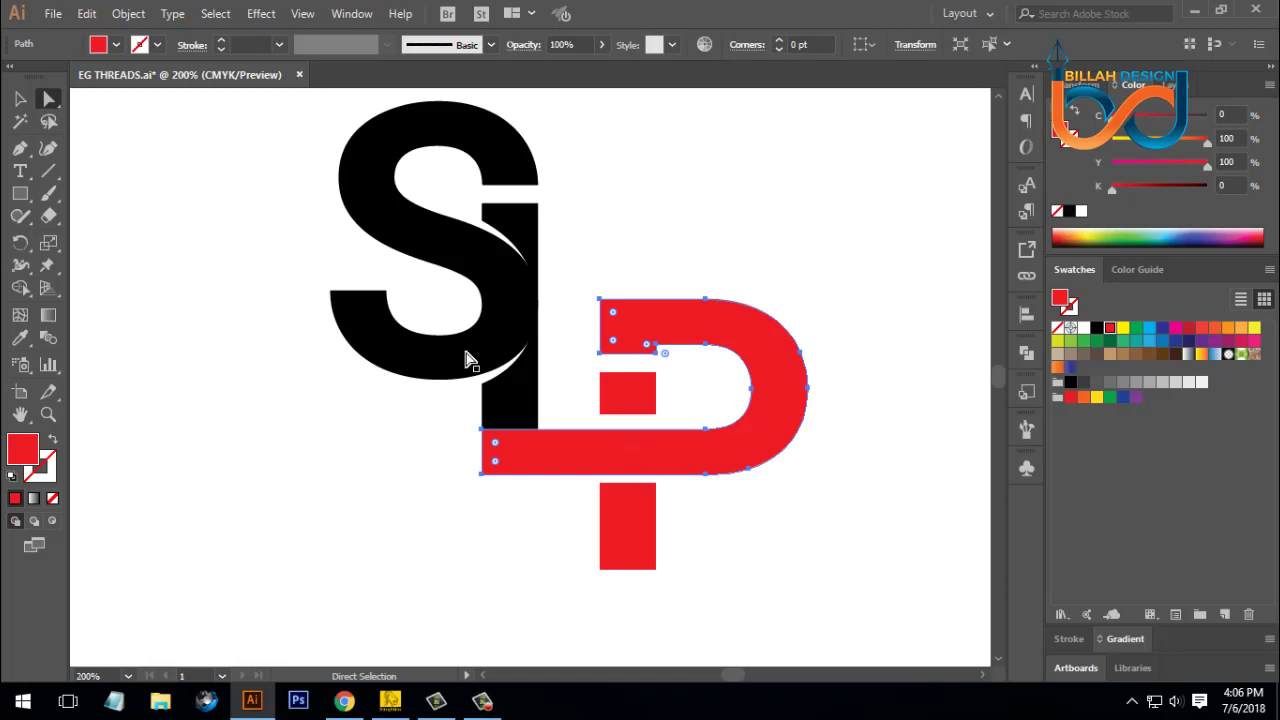
{"action": "left_click", "coordinate": [130, 14]}
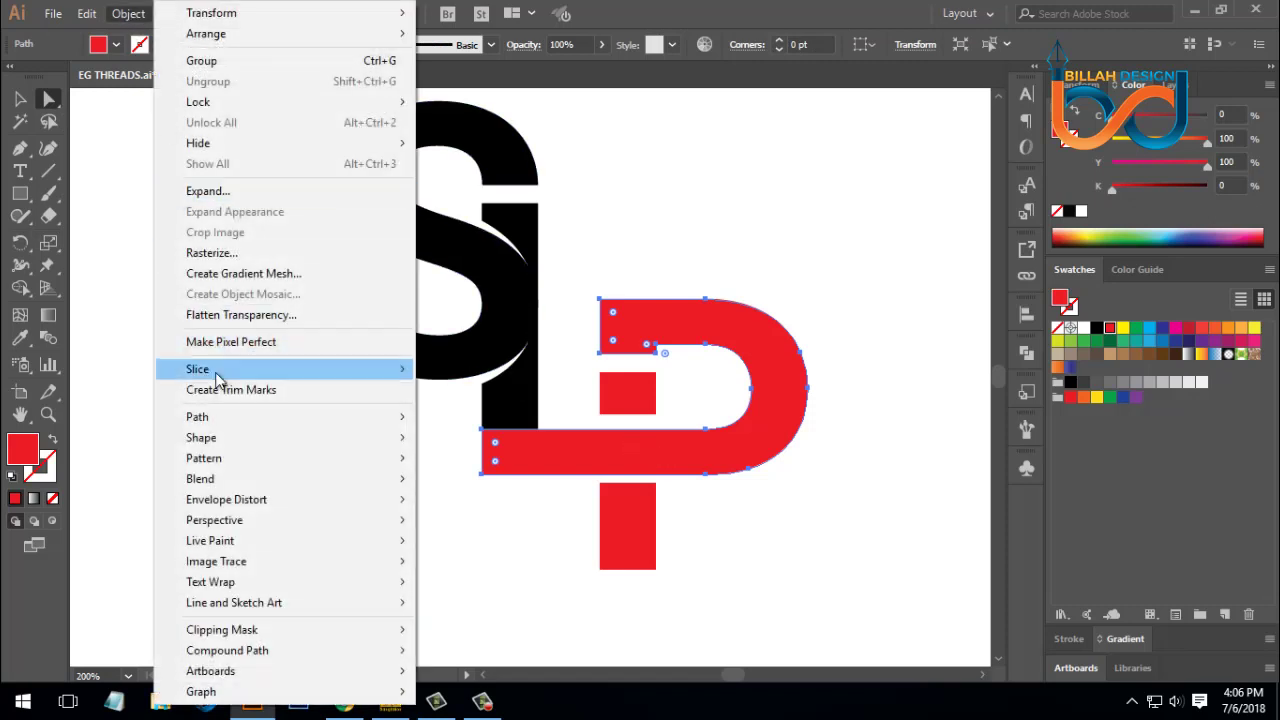
{"action": "mouse_move", "coordinate": [212, 424]}
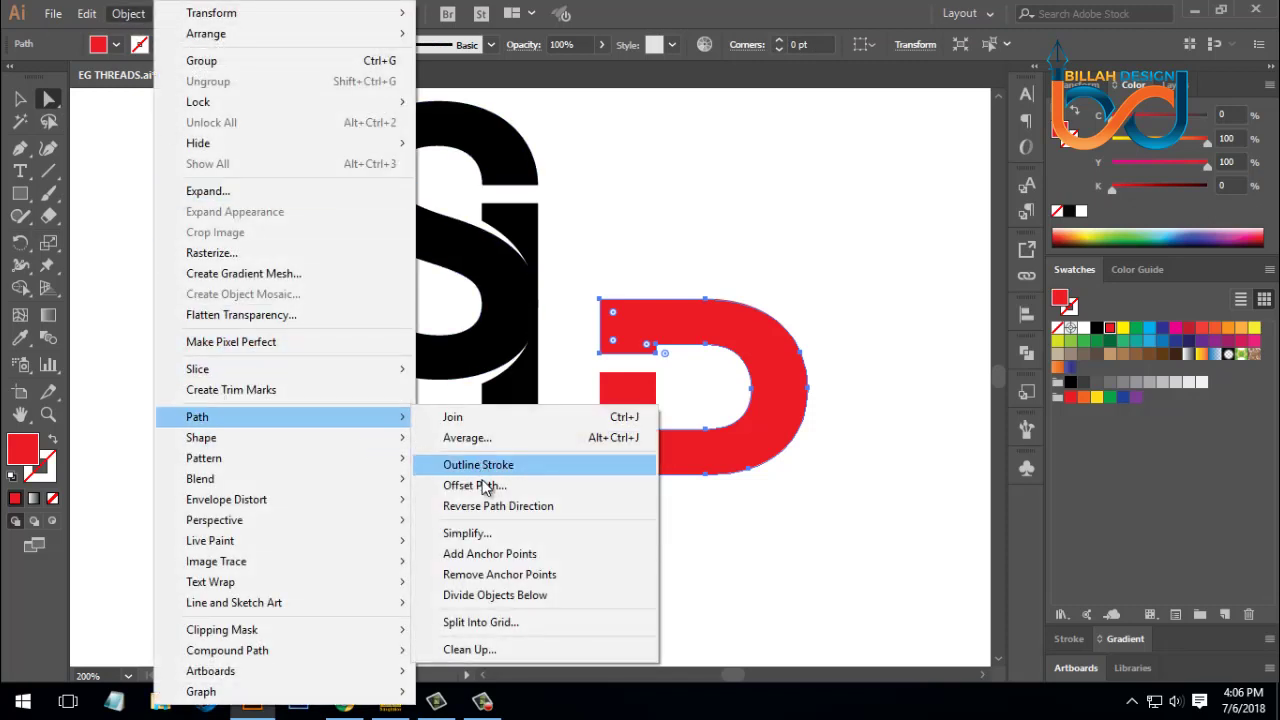
{"action": "left_click", "coordinate": [480, 485]}
{"action": "left_click_drag", "start_coordinate": [775, 178], "coordinate": [904, 178]}
{"action": "left_click", "coordinate": [847, 313]}
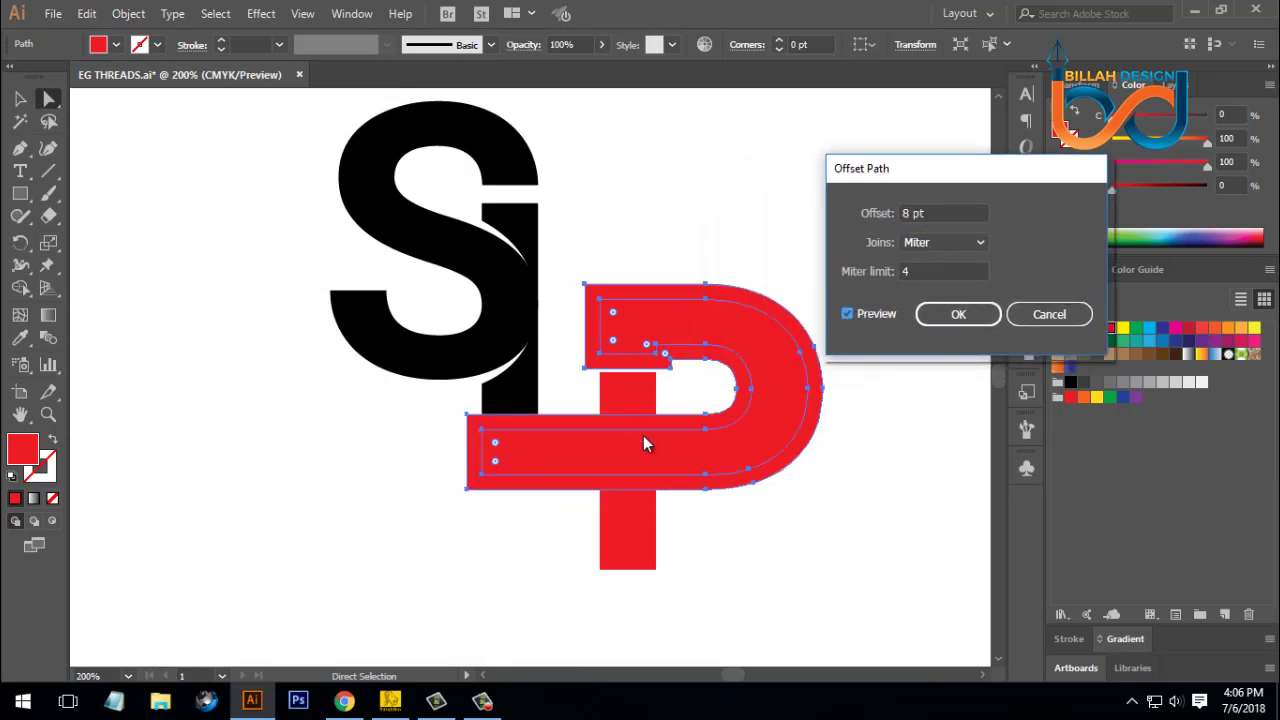
{"action": "left_click", "coordinate": [964, 316]}
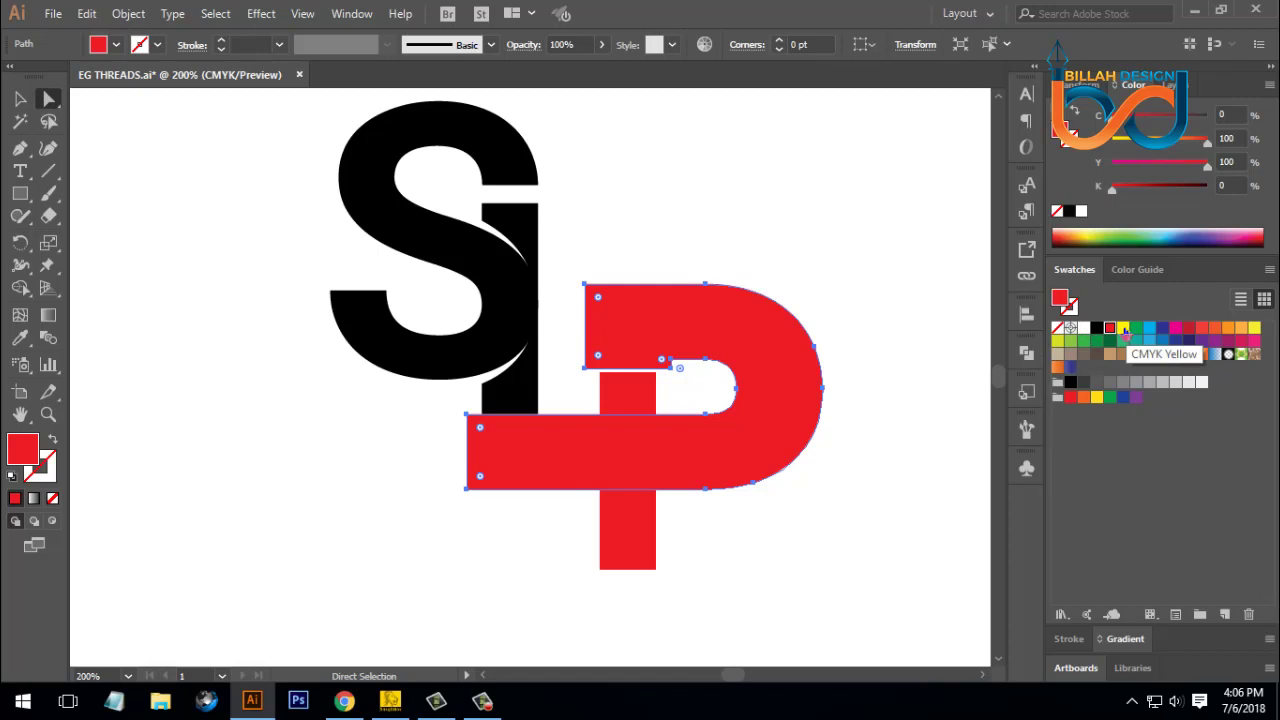
Fill the offset outline yellow and divide it with the bottom red rectangle.
{"action": "left_click", "coordinate": [1124, 330]}
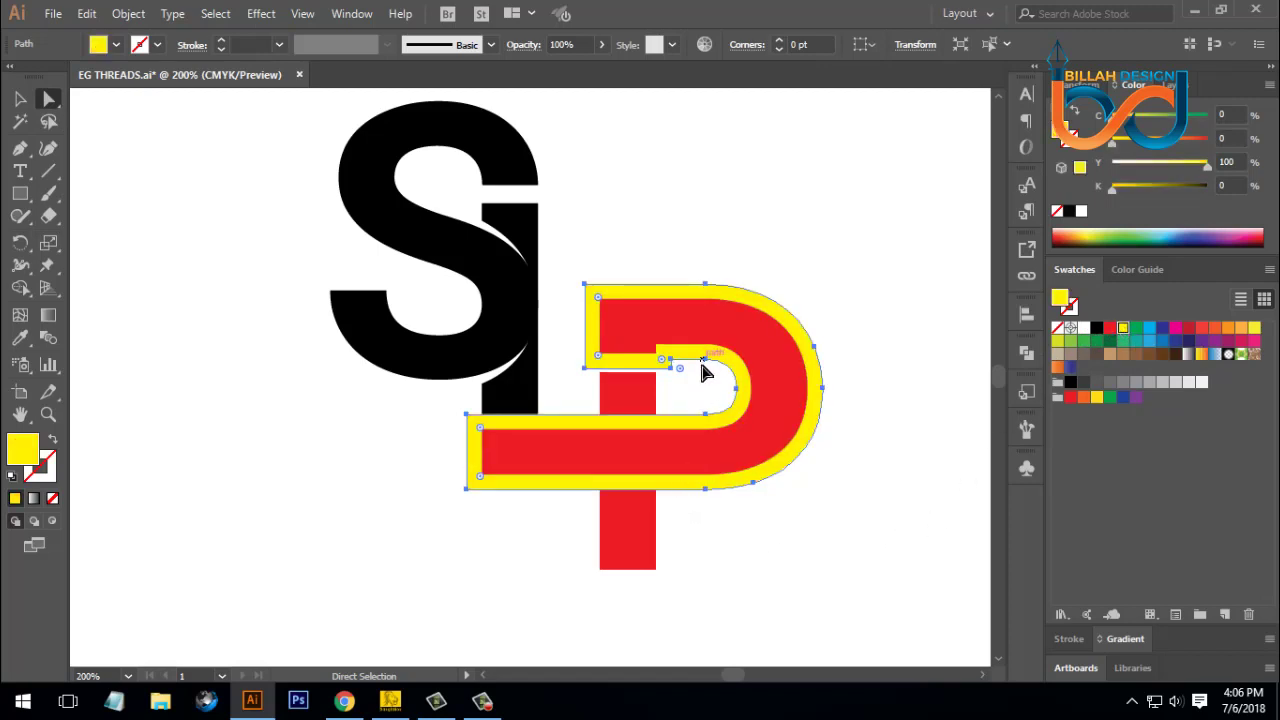
{"action": "left_click", "coordinate": [648, 535], "text": "shift"}
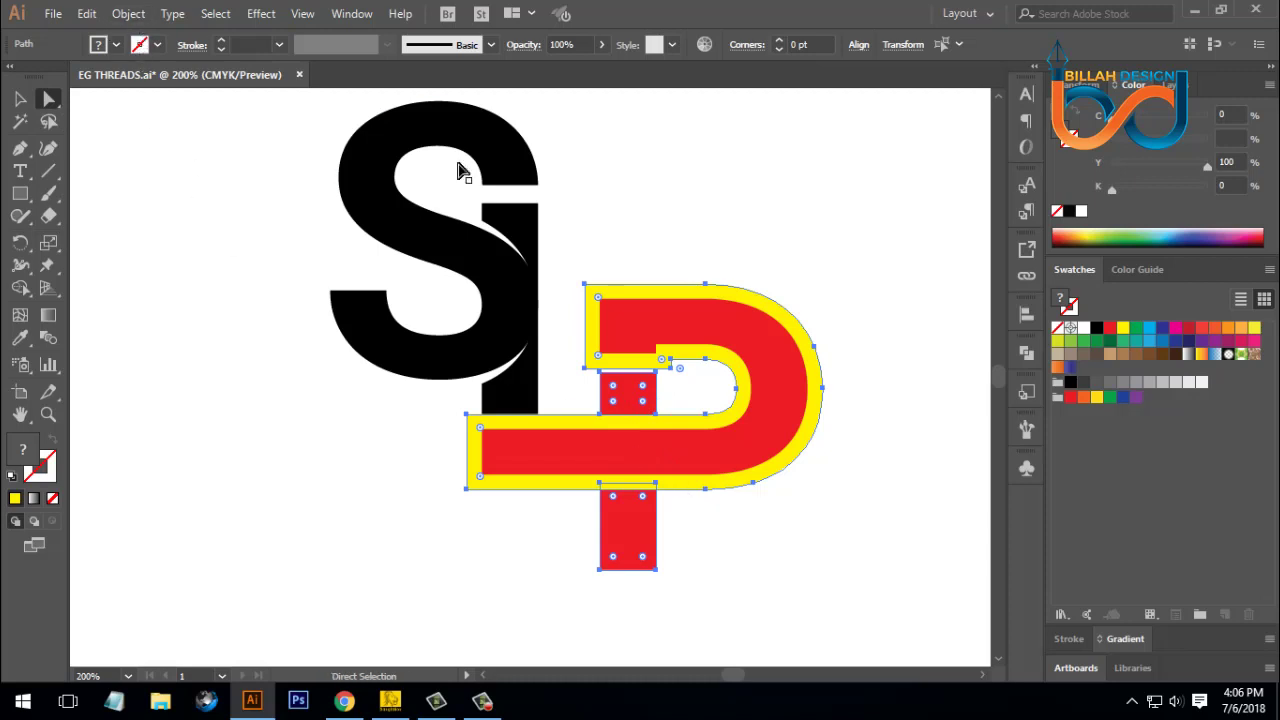
{"action": "left_click", "coordinate": [1028, 354]}
{"action": "left_click", "coordinate": [810, 438]}
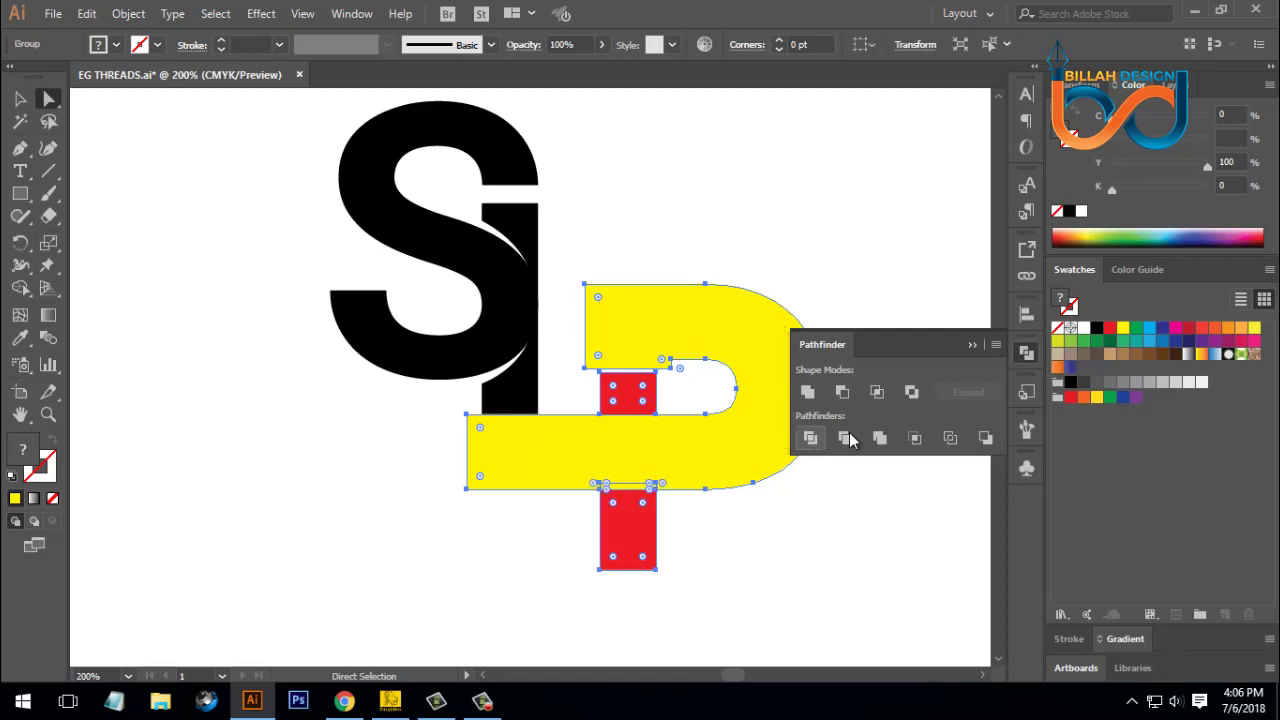
{"action": "left_click", "coordinate": [1028, 354]}
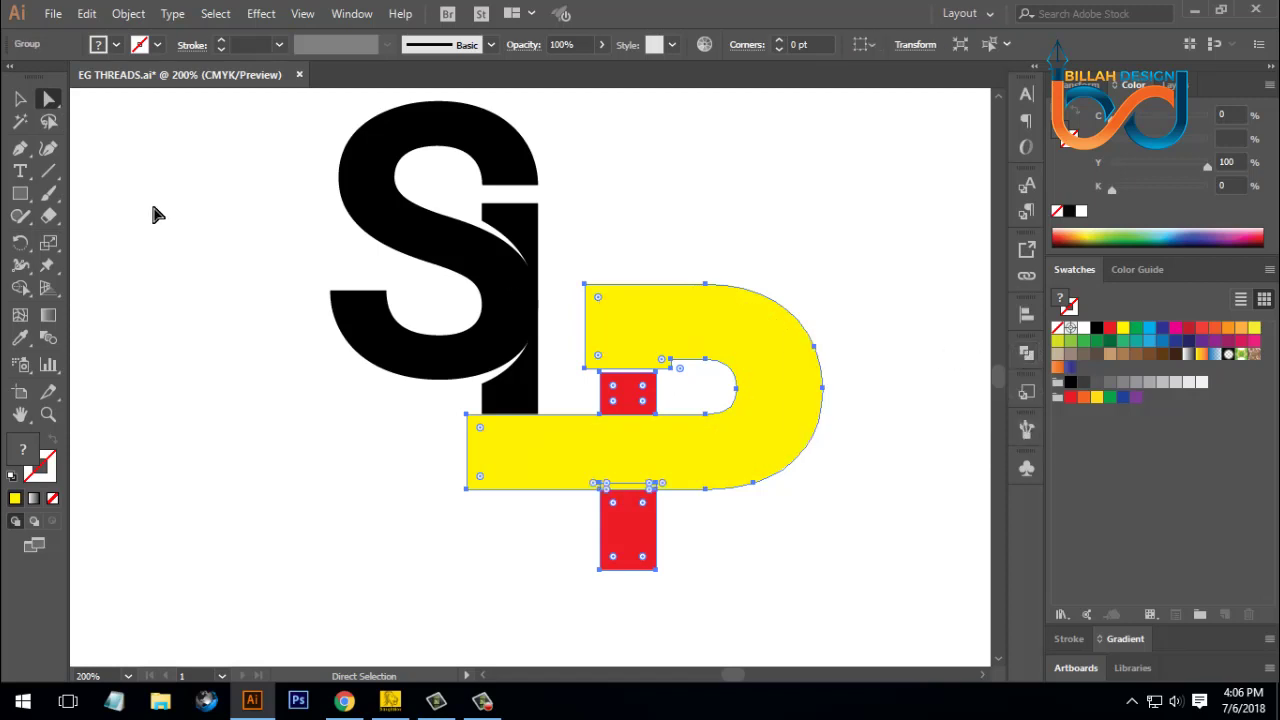
Select all the yellow pieces with the Magic Wand and delete them.
{"action": "left_click", "coordinate": [21, 121]}
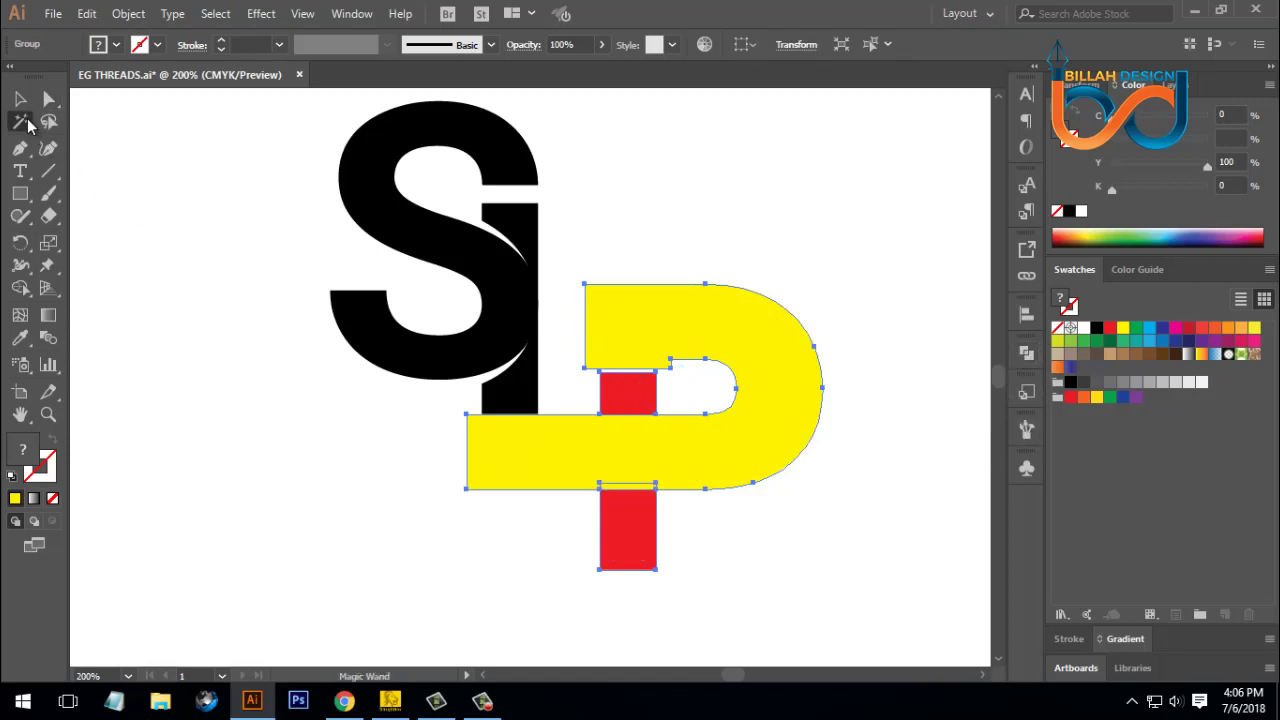
{"action": "left_click", "coordinate": [664, 314]}
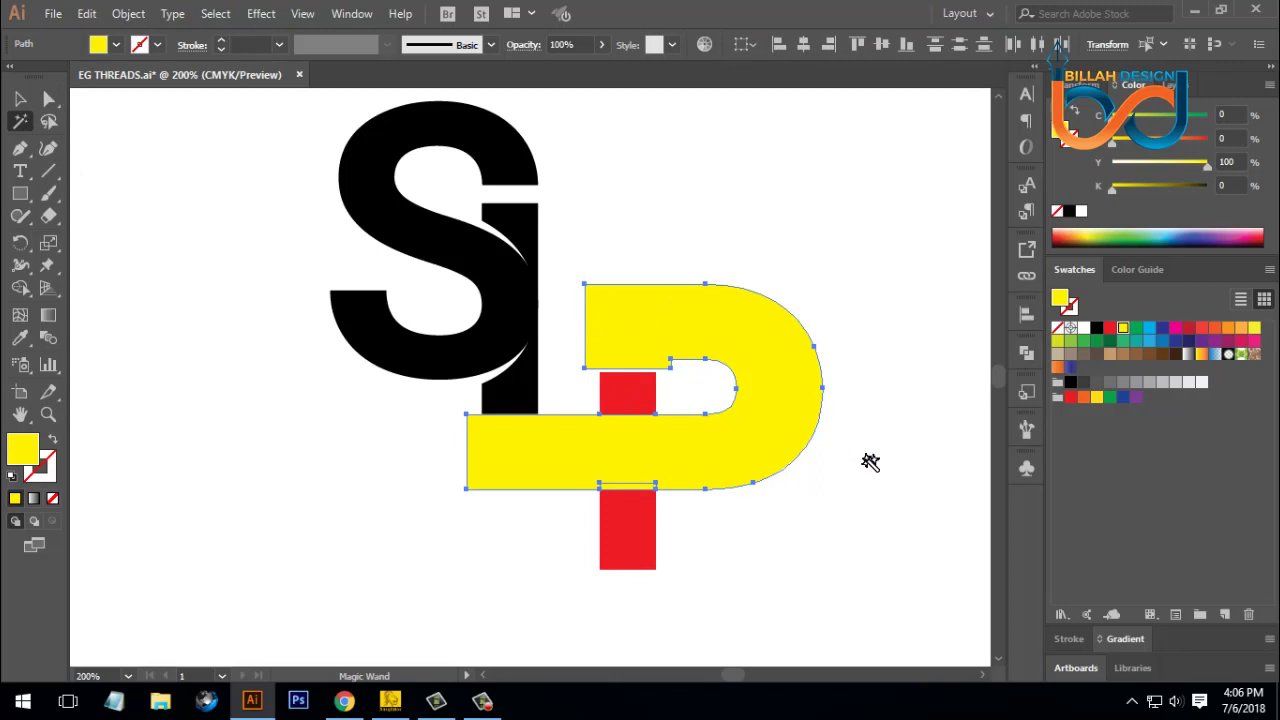
{"action": "key", "text": "Delete"}
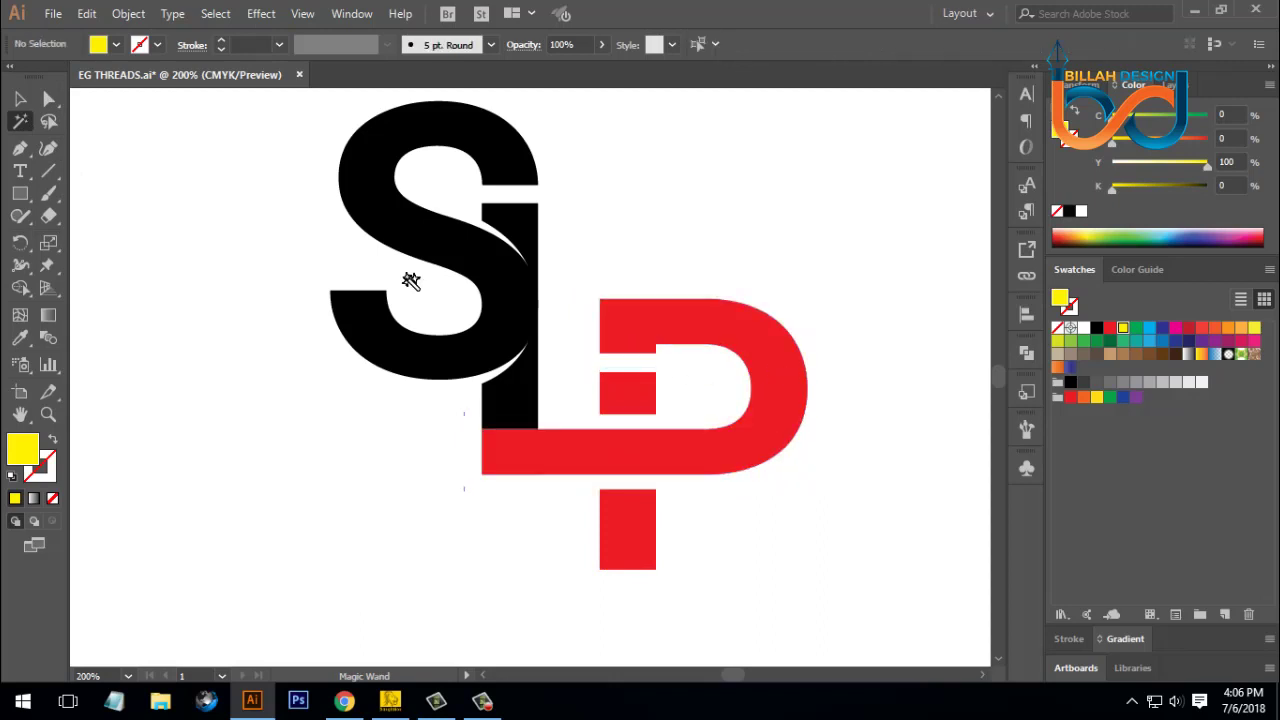
Raise the small red square's top edge slightly with the Up arrow key.
{"action": "left_click", "coordinate": [54, 102]}
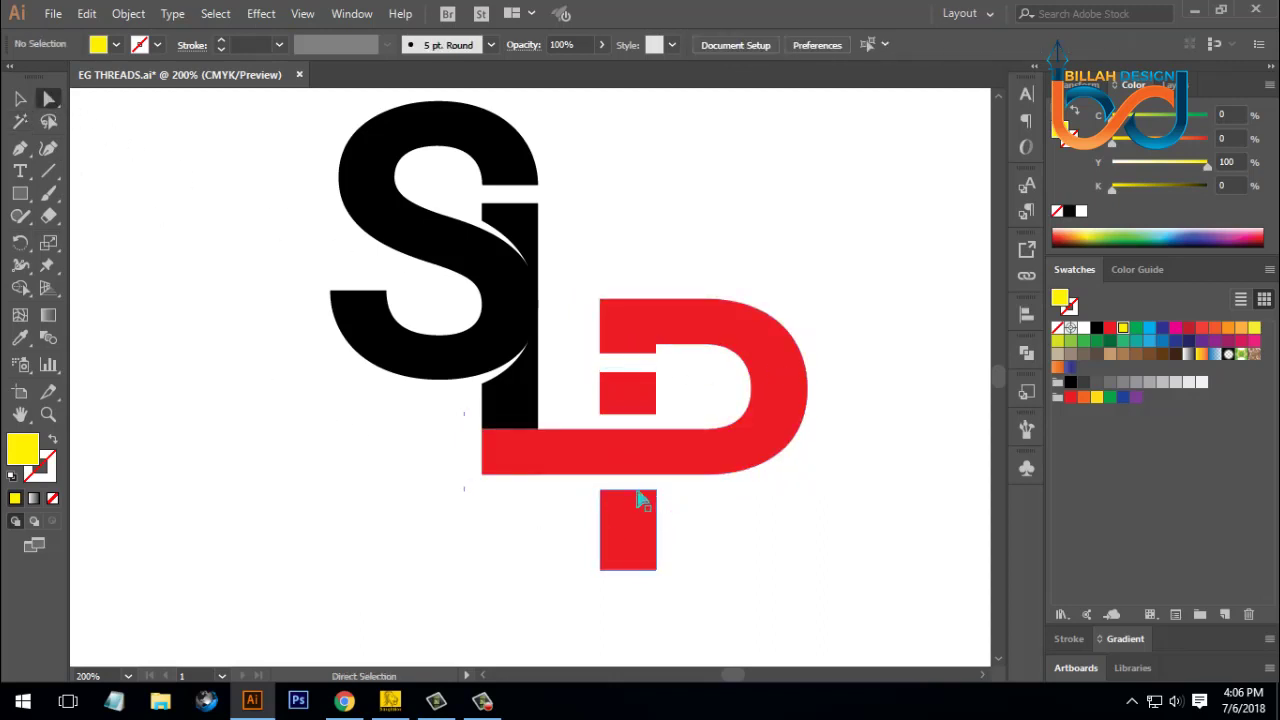
{"action": "left_click", "coordinate": [628, 380]}
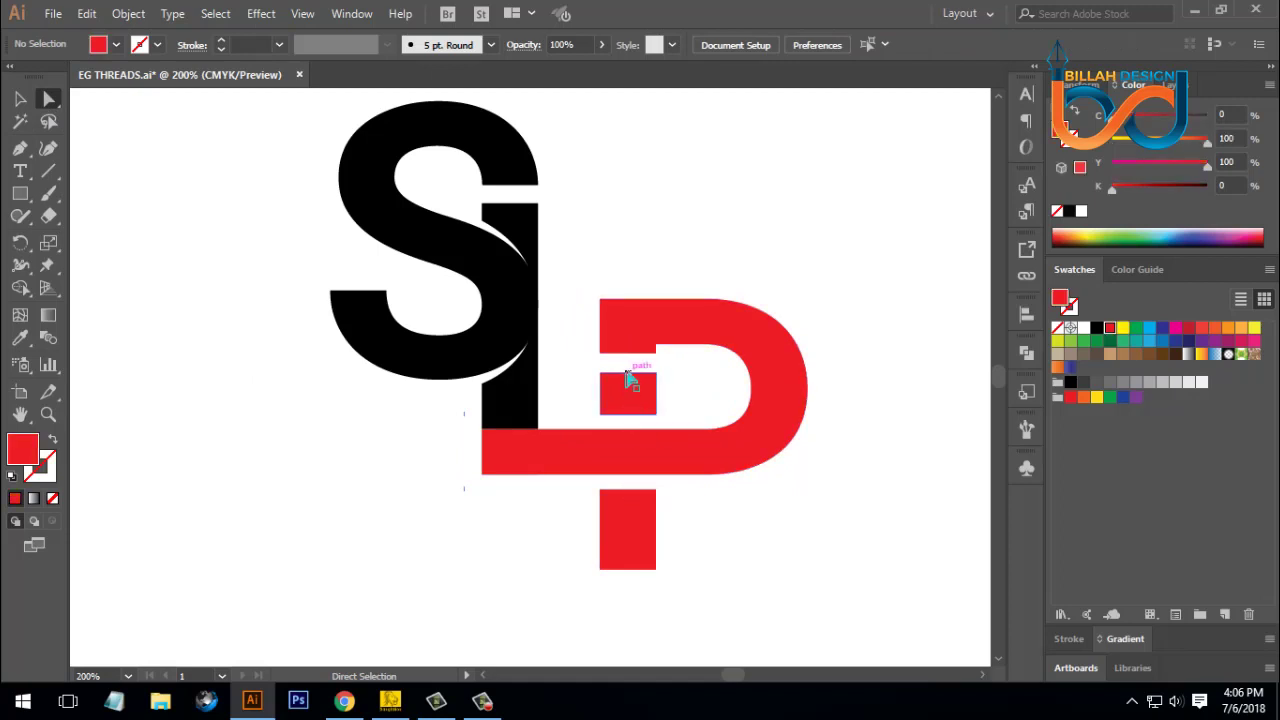
{"action": "left_click", "coordinate": [628, 380]}
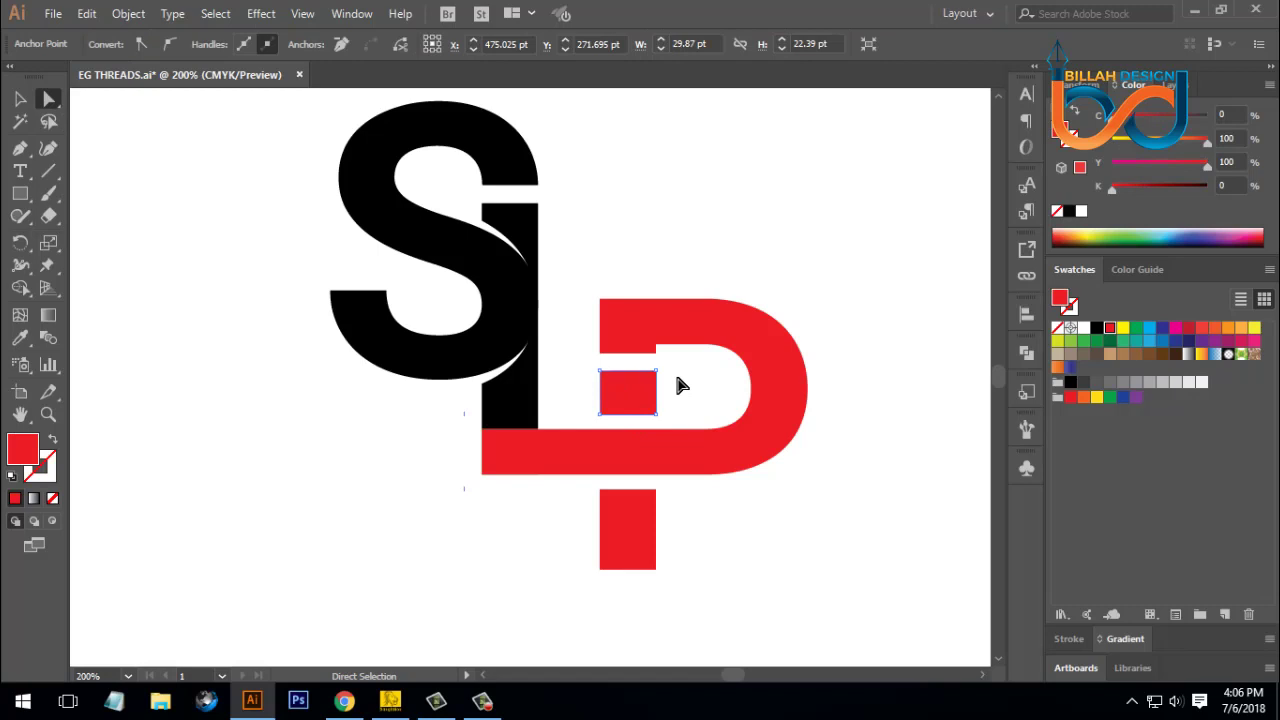
{"action": "key", "text": "Up"}
{"action": "key", "text": "Up"}
{"action": "key", "text": "Up"}
{"action": "key", "text": "Up"}
{"action": "key", "text": "Up"}
{"action": "key", "text": "Up"}
{"action": "key", "text": "Up"}
{"action": "key", "text": "Up"}
{"action": "key", "text": "Up"}
{"action": "key", "text": "Up"}
{"action": "key", "text": "Up"}
{"action": "key", "text": "Up"}
{"action": "key", "text": "Up"}
{"action": "key", "text": "Up"}
{"action": "key", "text": "Up"}
{"action": "key", "text": "Up"}
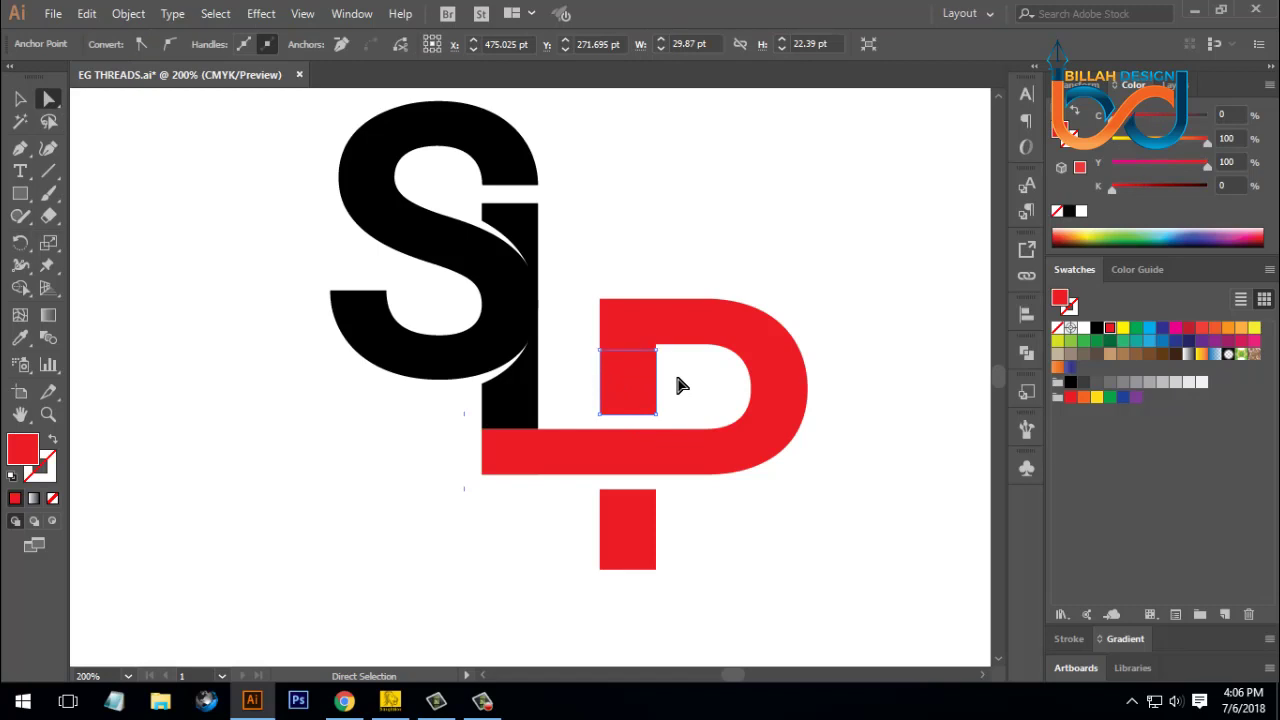
{"action": "left_click", "coordinate": [695, 389]}
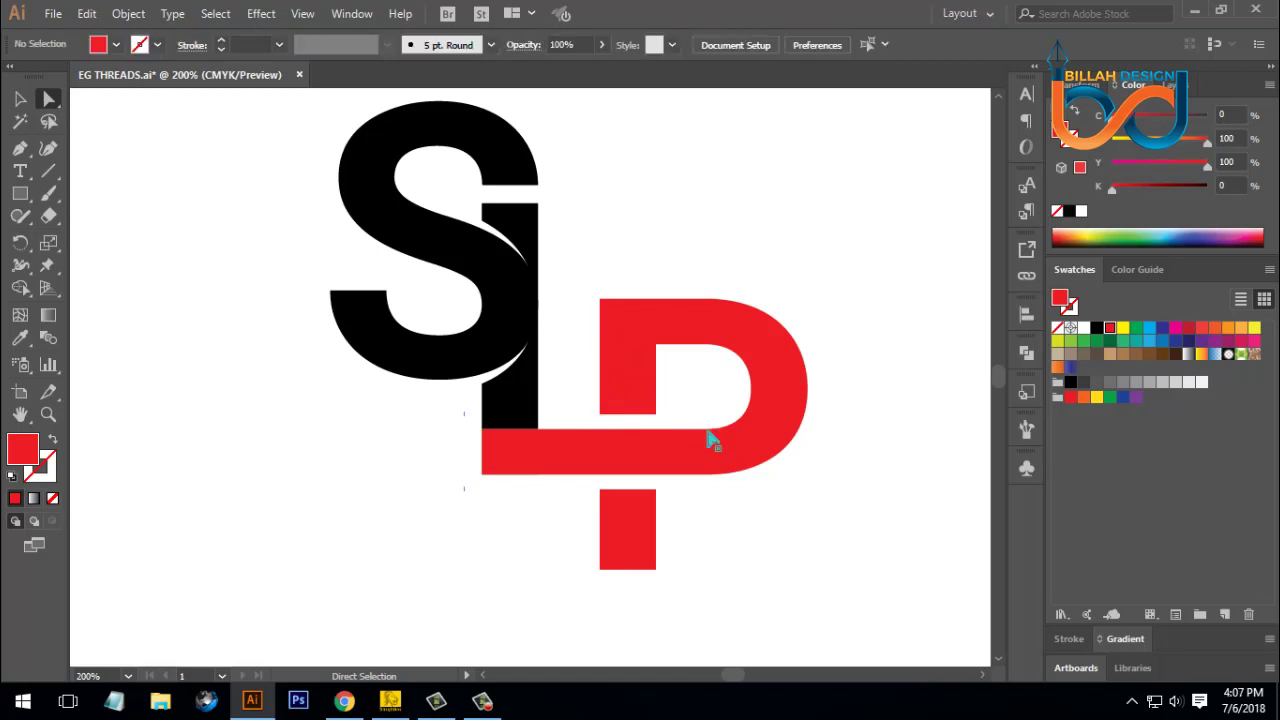
Unite the small square with the red P loop using Pathfinder.
{"action": "left_click_drag", "start_coordinate": [608, 228], "coordinate": [662, 358]}
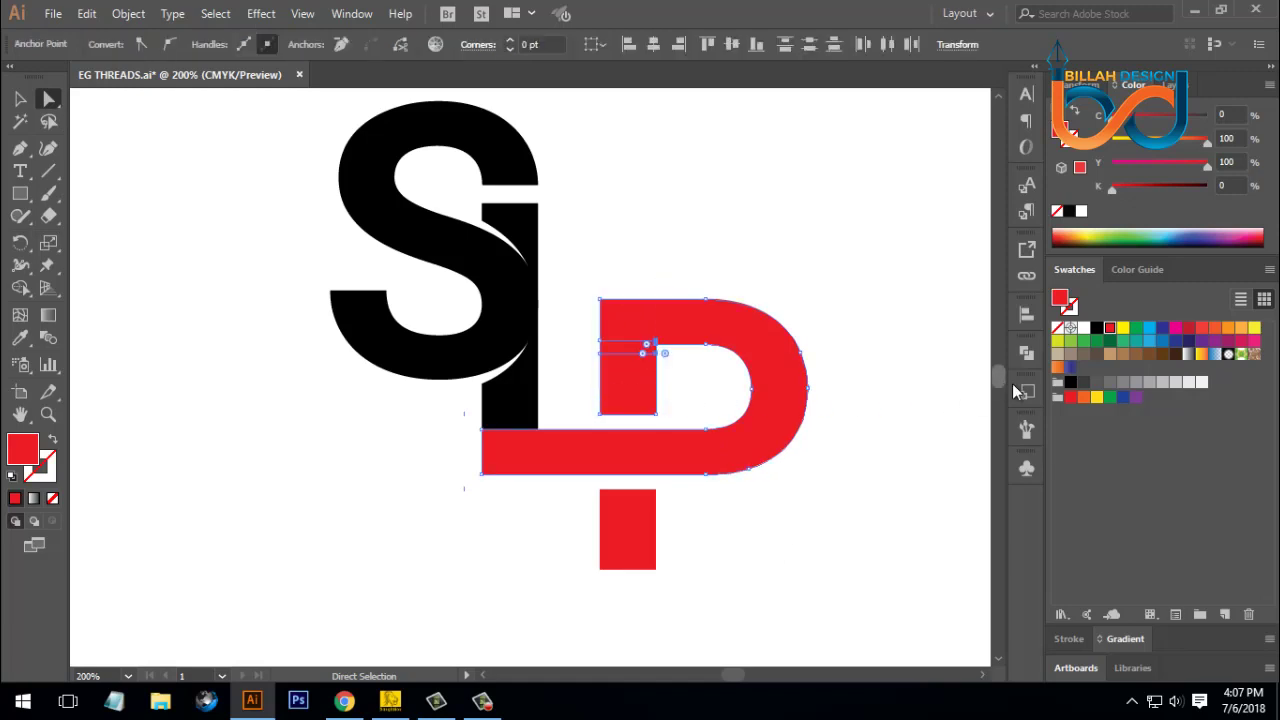
{"action": "left_click", "coordinate": [1027, 356]}
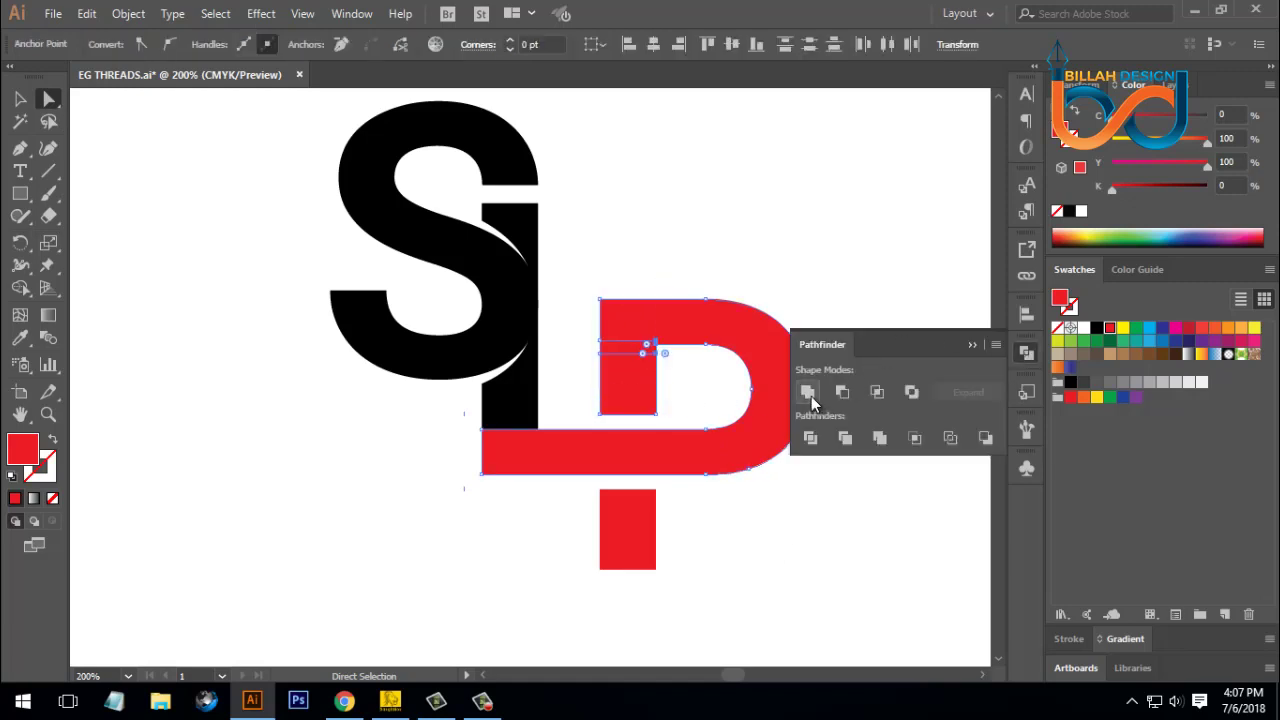
{"action": "left_click", "coordinate": [808, 392]}
{"action": "left_click", "coordinate": [1027, 356]}
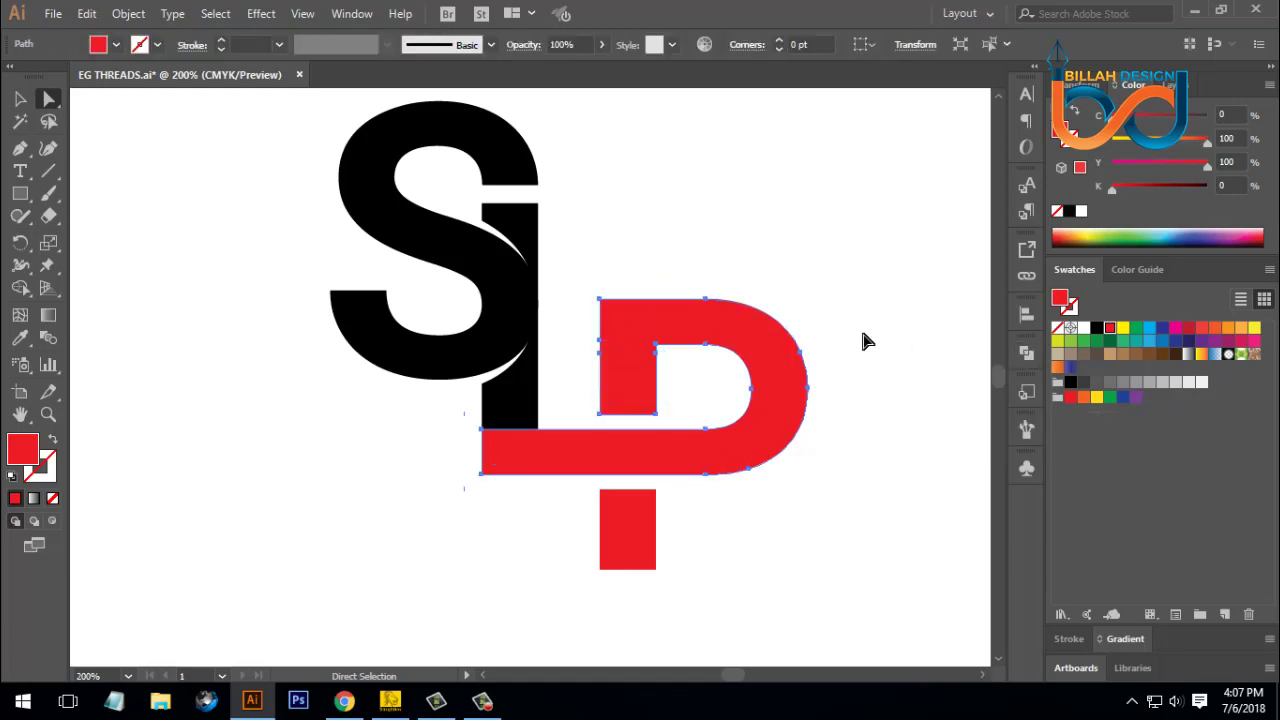
{"action": "left_click", "coordinate": [863, 345]}
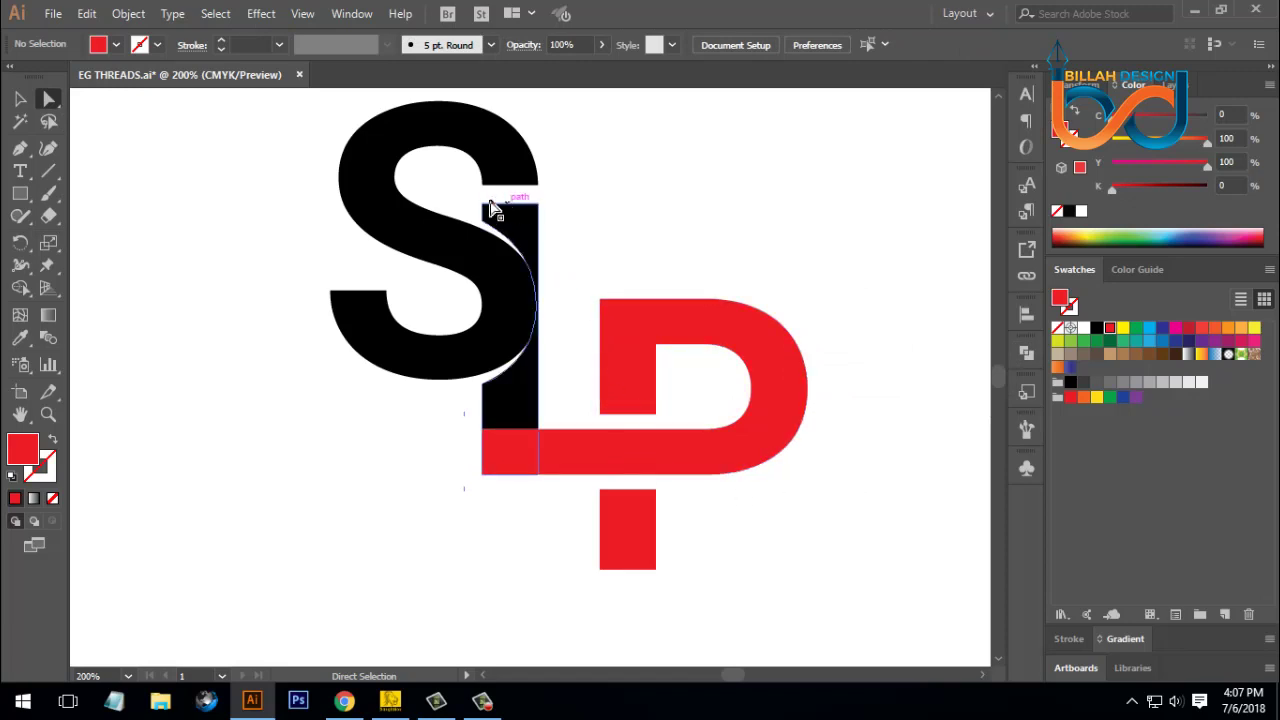
Offset the black S by 8 pt through Object > Path > Offset Path and fill the copy yellow.
{"action": "key", "text": "space"}
{"action": "left_click_drag", "start_coordinate": [577, 193], "coordinate": [605, 249]}
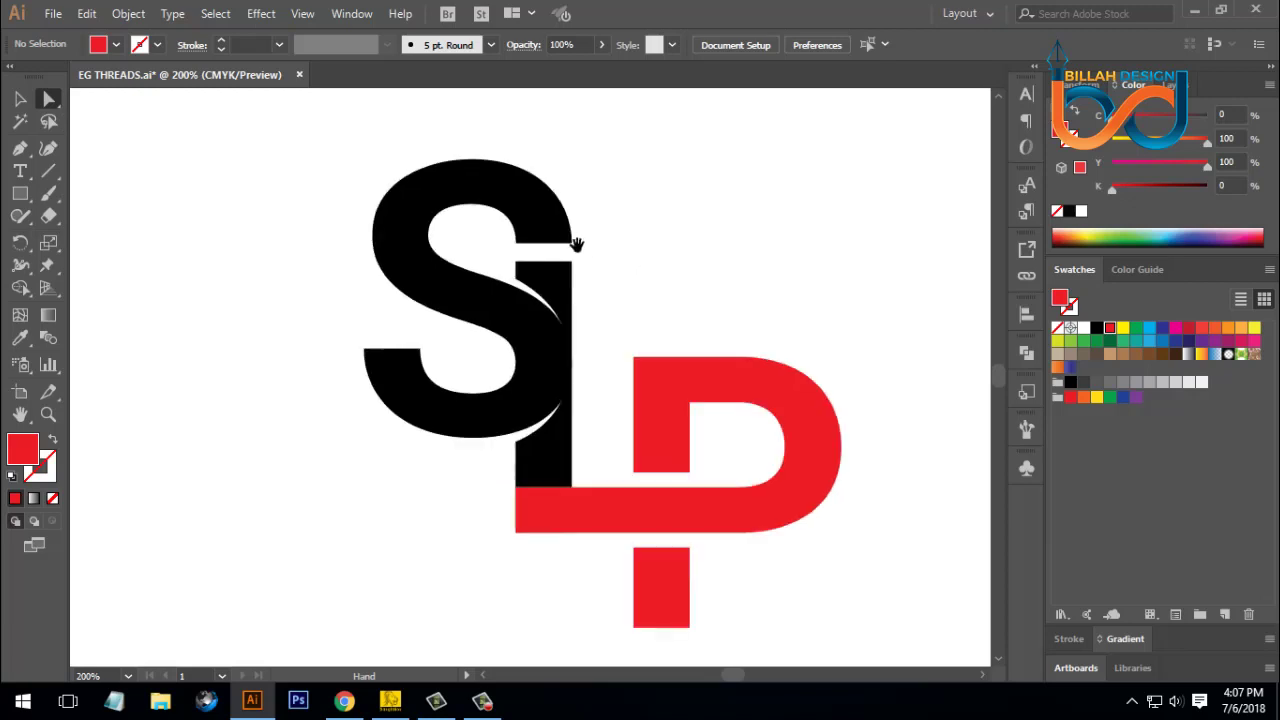
{"action": "left_click", "coordinate": [483, 192]}
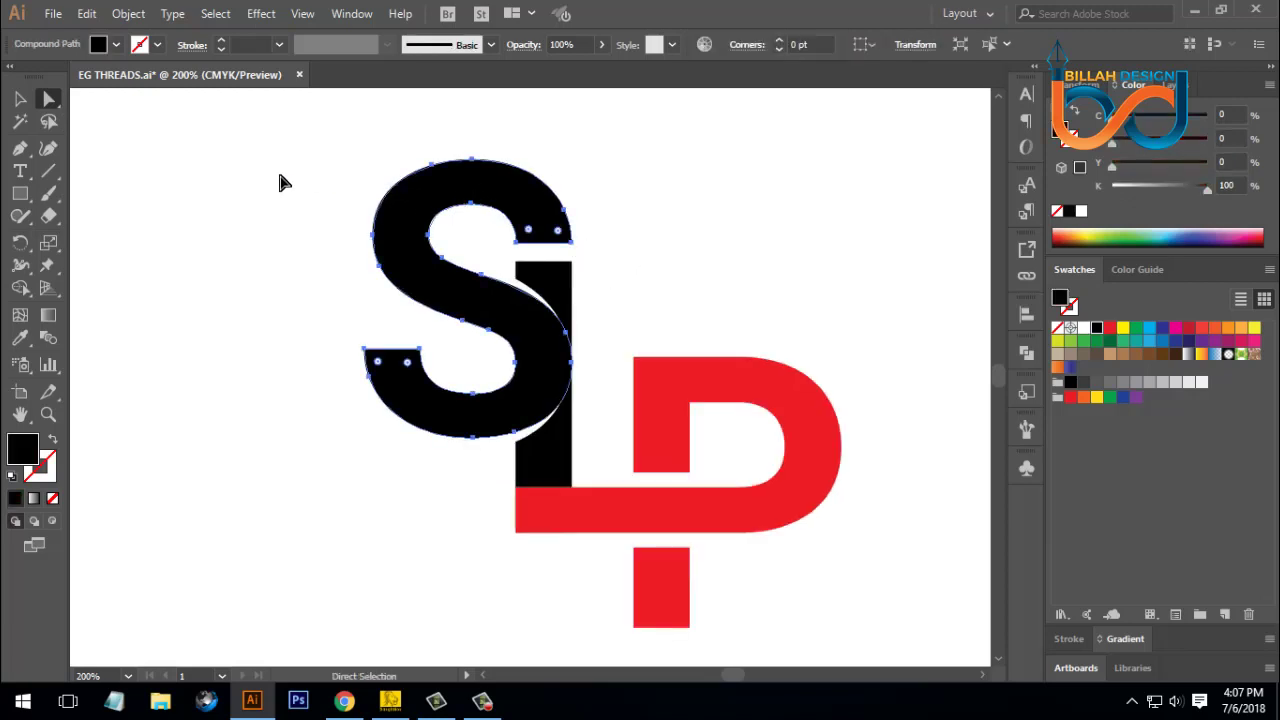
{"action": "left_click", "coordinate": [129, 15]}
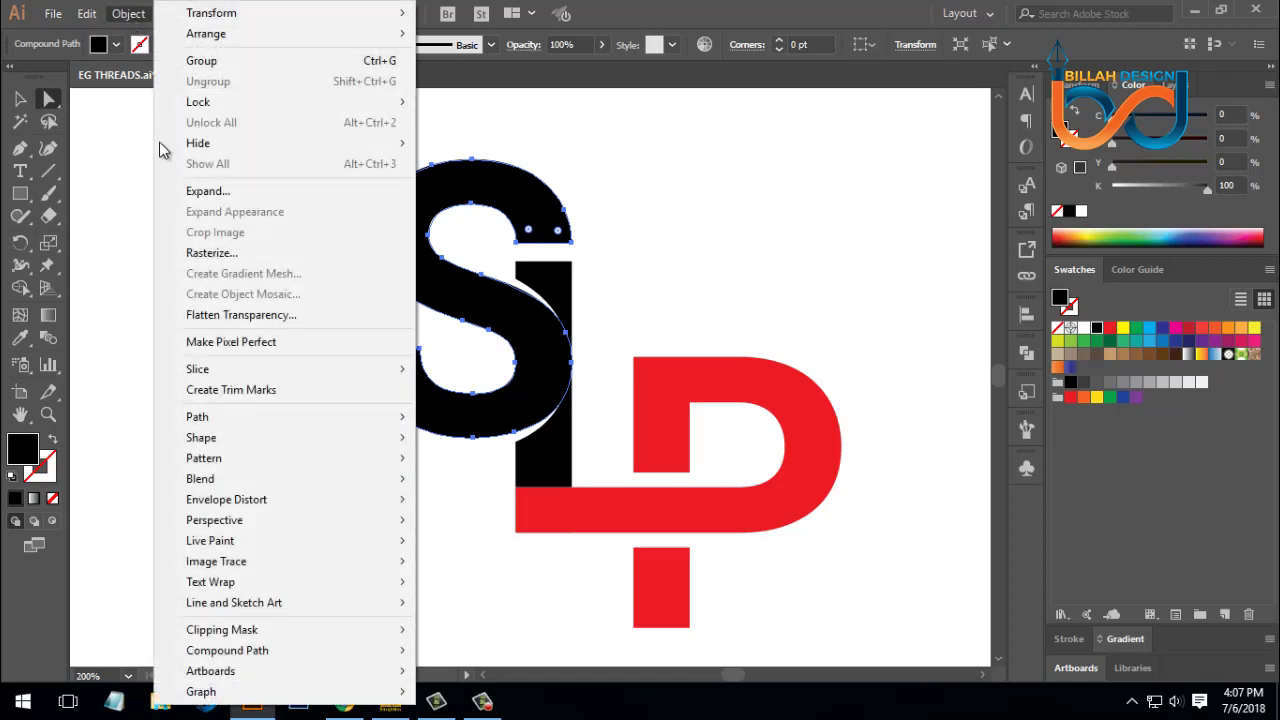
{"action": "mouse_move", "coordinate": [214, 421]}
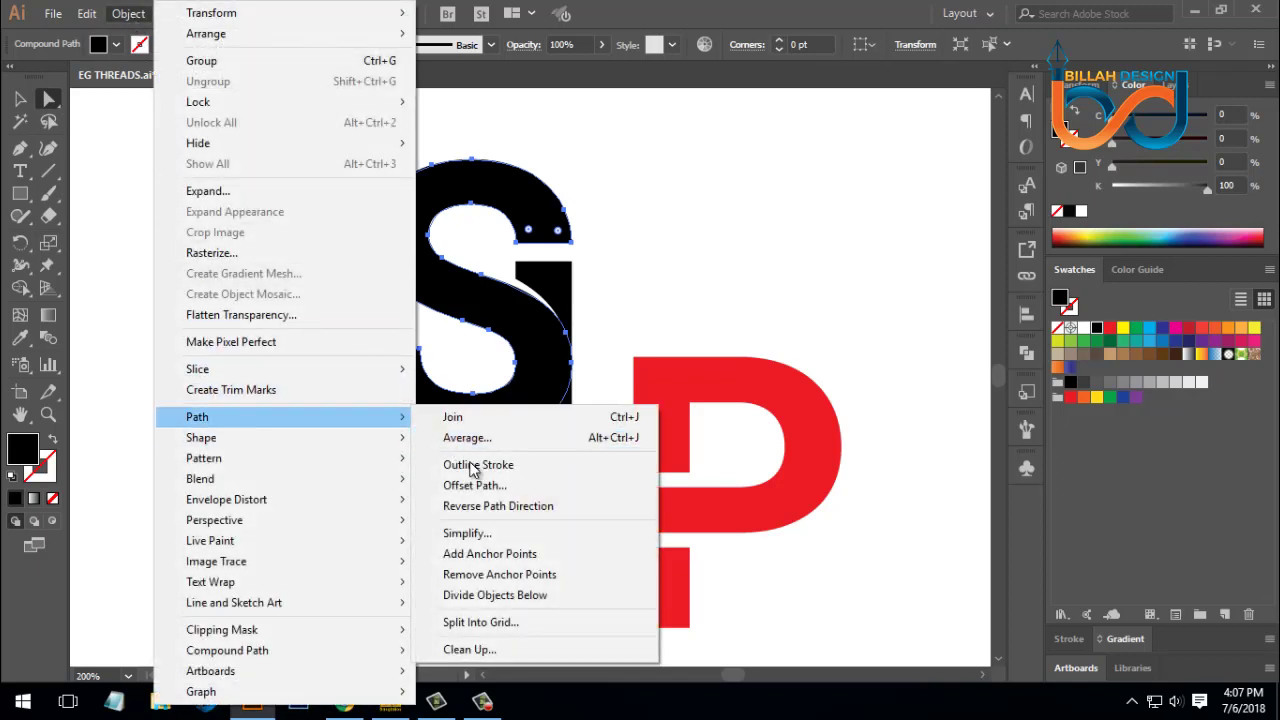
{"action": "left_click", "coordinate": [475, 486]}
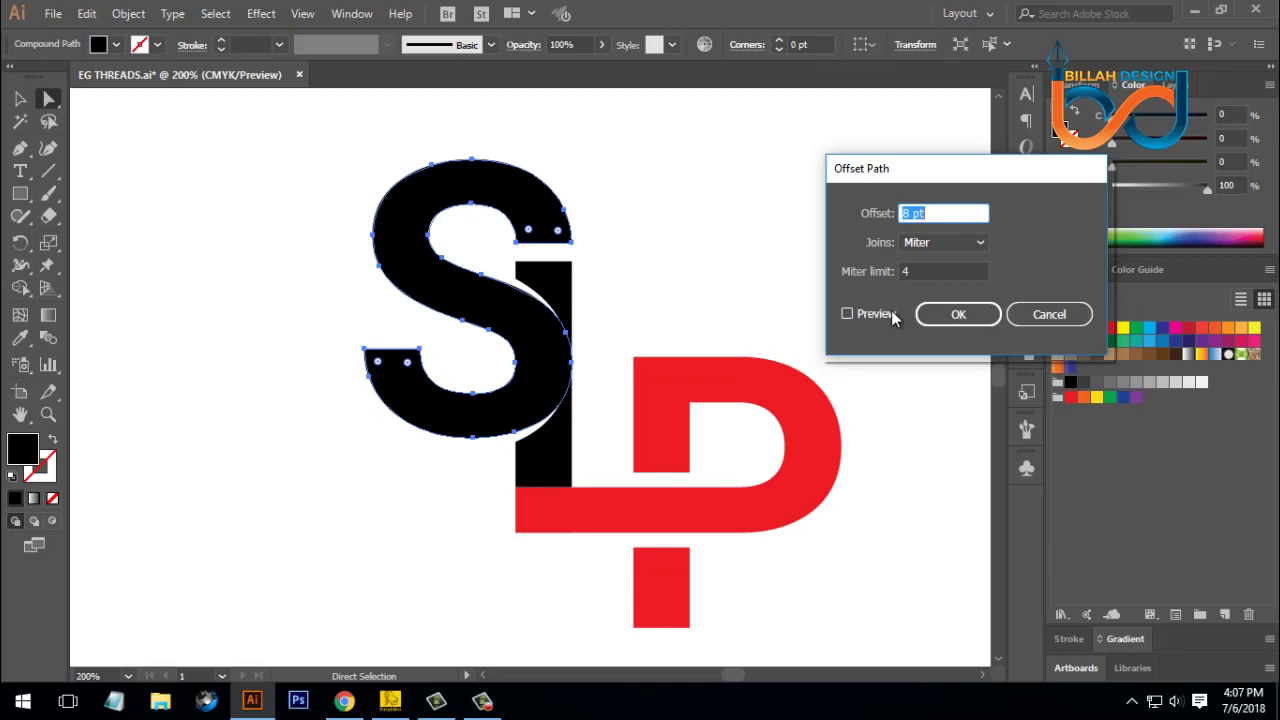
{"action": "left_click", "coordinate": [957, 316]}
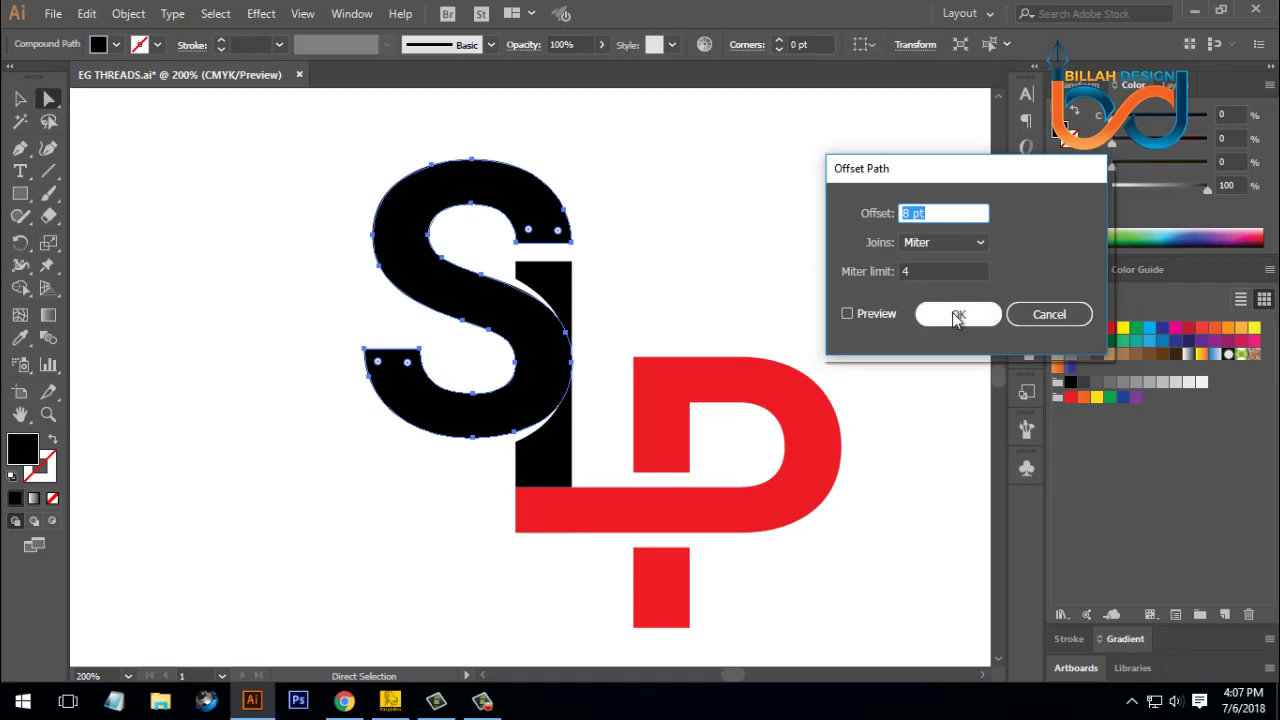
{"action": "left_click", "coordinate": [1123, 329]}
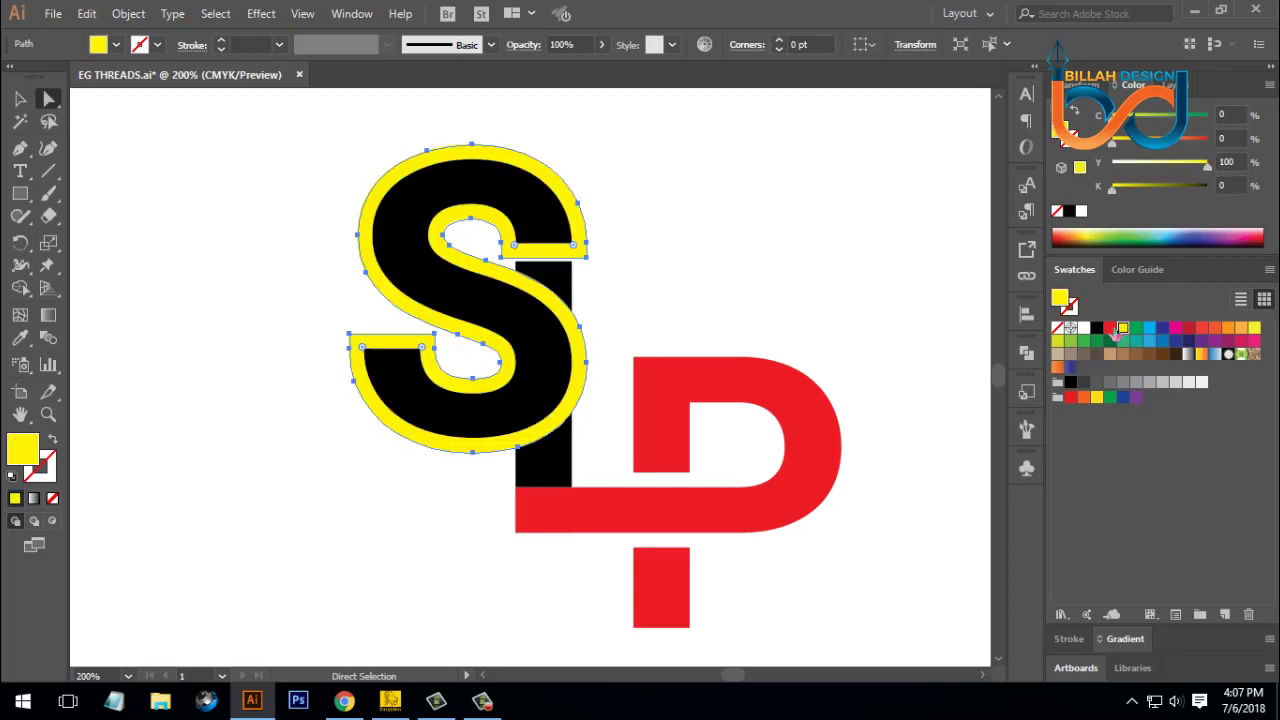
{"action": "left_click", "coordinate": [731, 259]}
Zoom to 300% and nudge the top of the black L stem up behind the S.
{"action": "key", "text": "ctrl+equal"}
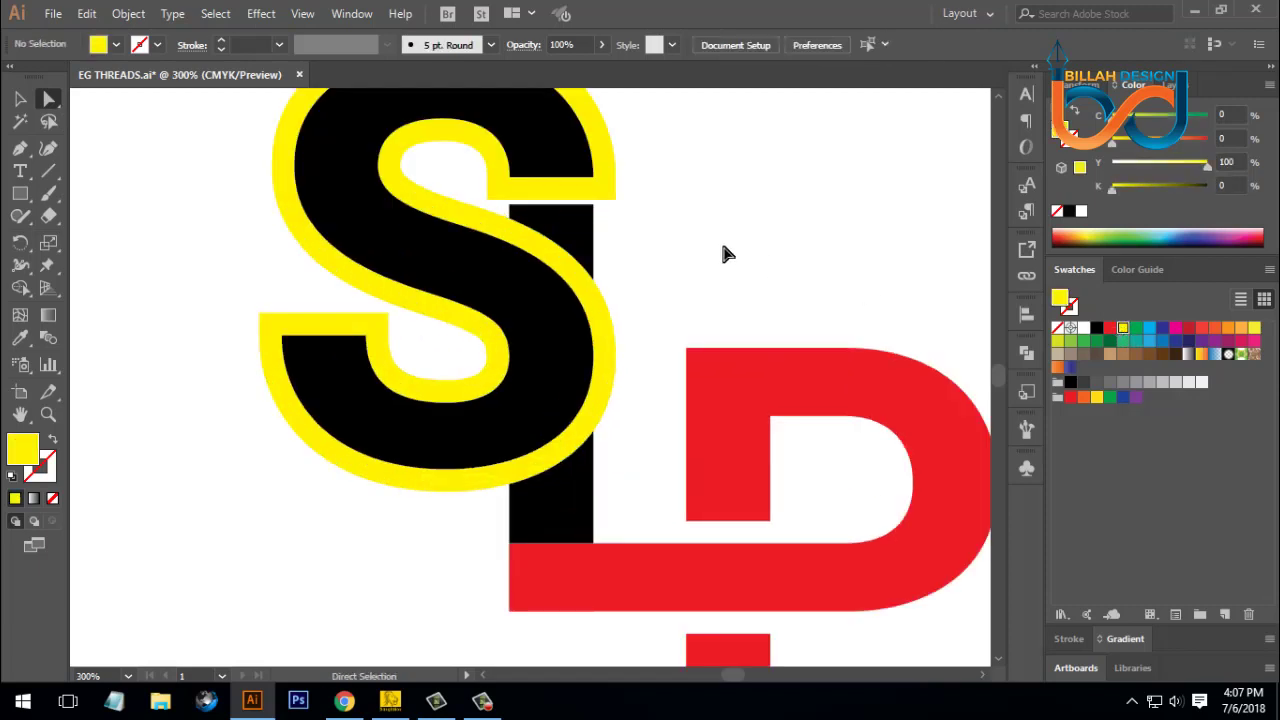
{"action": "key", "text": "space"}
{"action": "left_click_drag", "start_coordinate": [699, 201], "coordinate": [706, 274]}
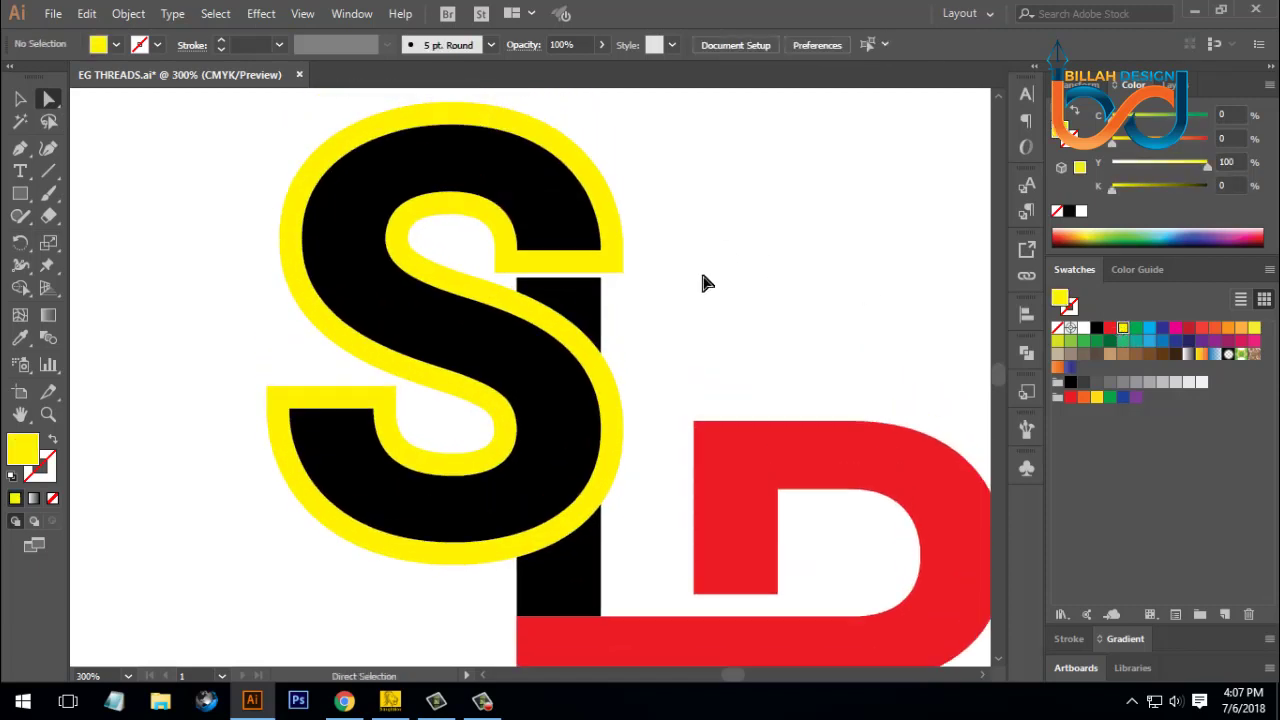
{"action": "left_click", "coordinate": [578, 281]}
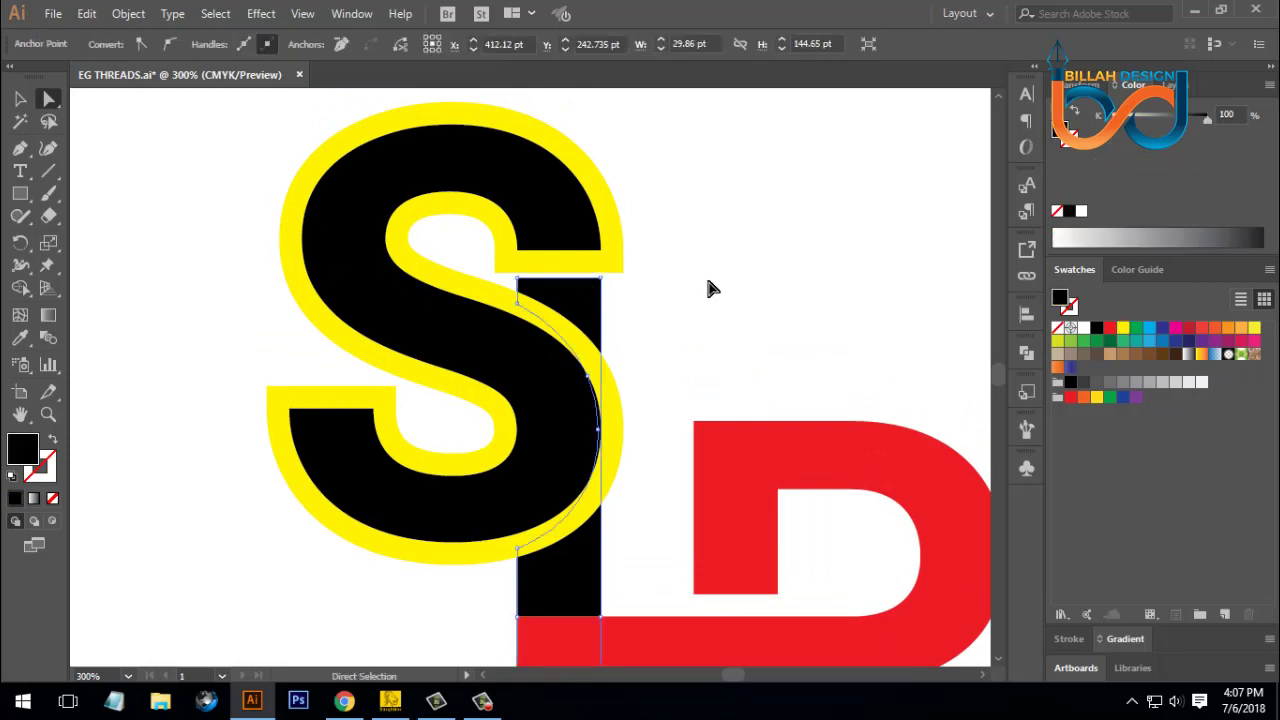
{"action": "key", "text": "Up"}
{"action": "key", "text": "Up"}
{"action": "key", "text": "Up"}
{"action": "key", "text": "Up"}
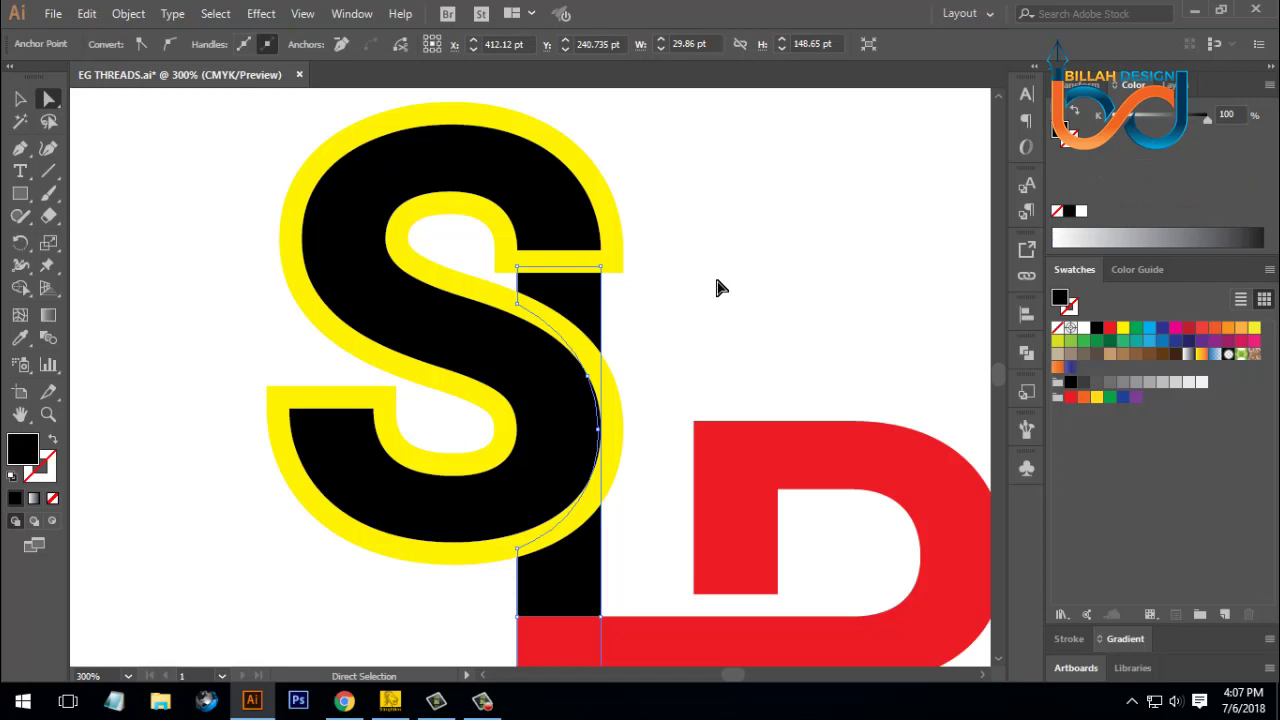
{"action": "left_click", "coordinate": [722, 293]}
Check the yellow S outline and the L stem, then return to the Selection tool.
{"action": "left_click_drag", "start_coordinate": [710, 322], "coordinate": [703, 303]}
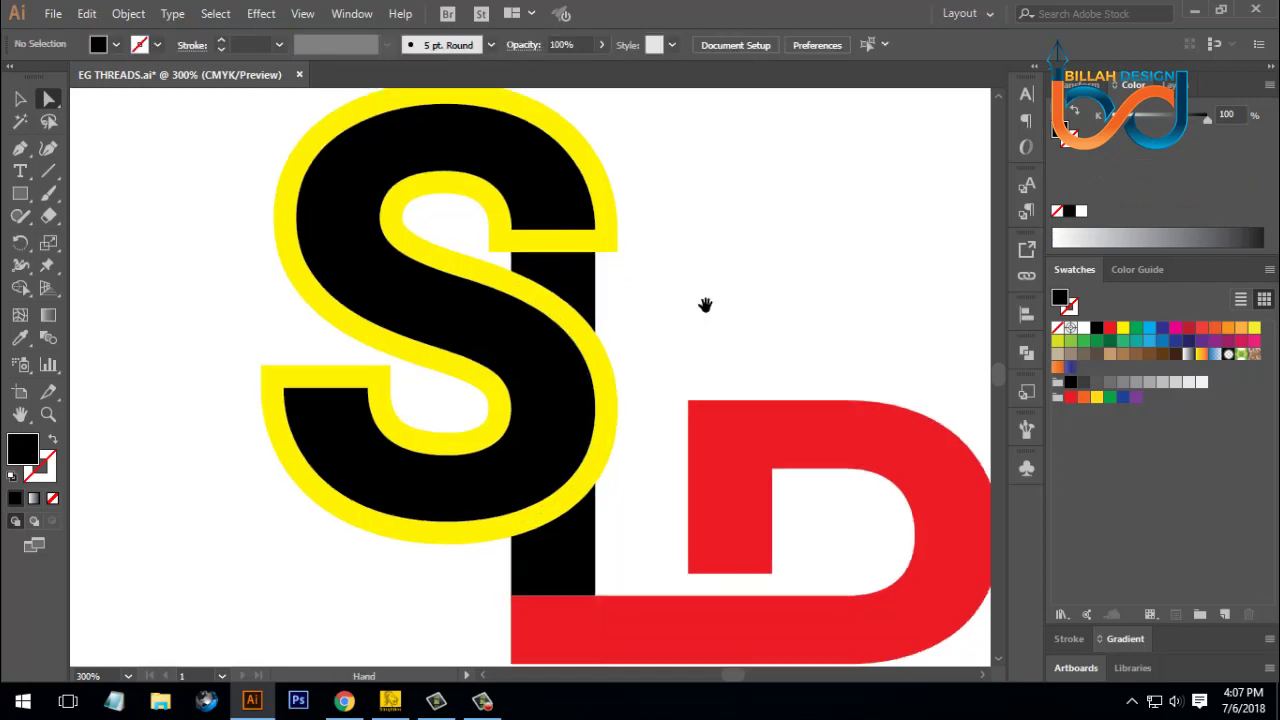
{"action": "left_click", "coordinate": [612, 248]}
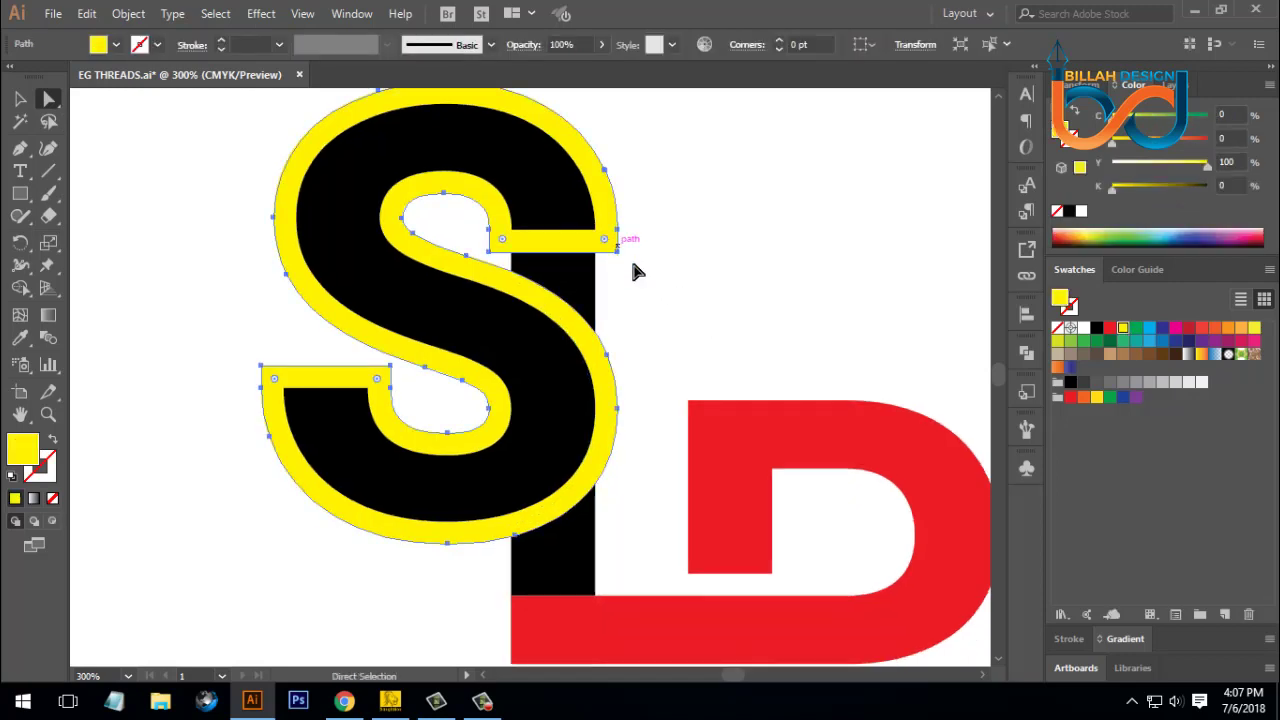
{"action": "left_click", "coordinate": [637, 294]}
{"action": "left_click", "coordinate": [580, 283]}
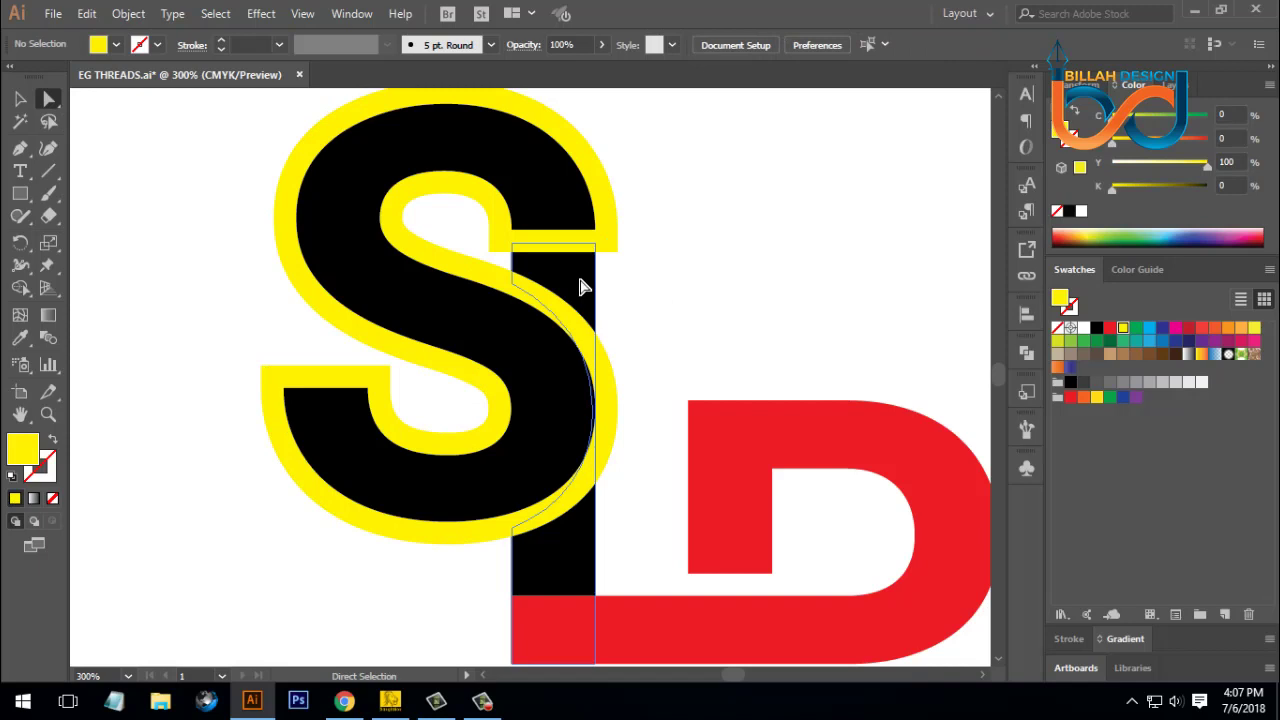
{"action": "left_click", "coordinate": [676, 288]}
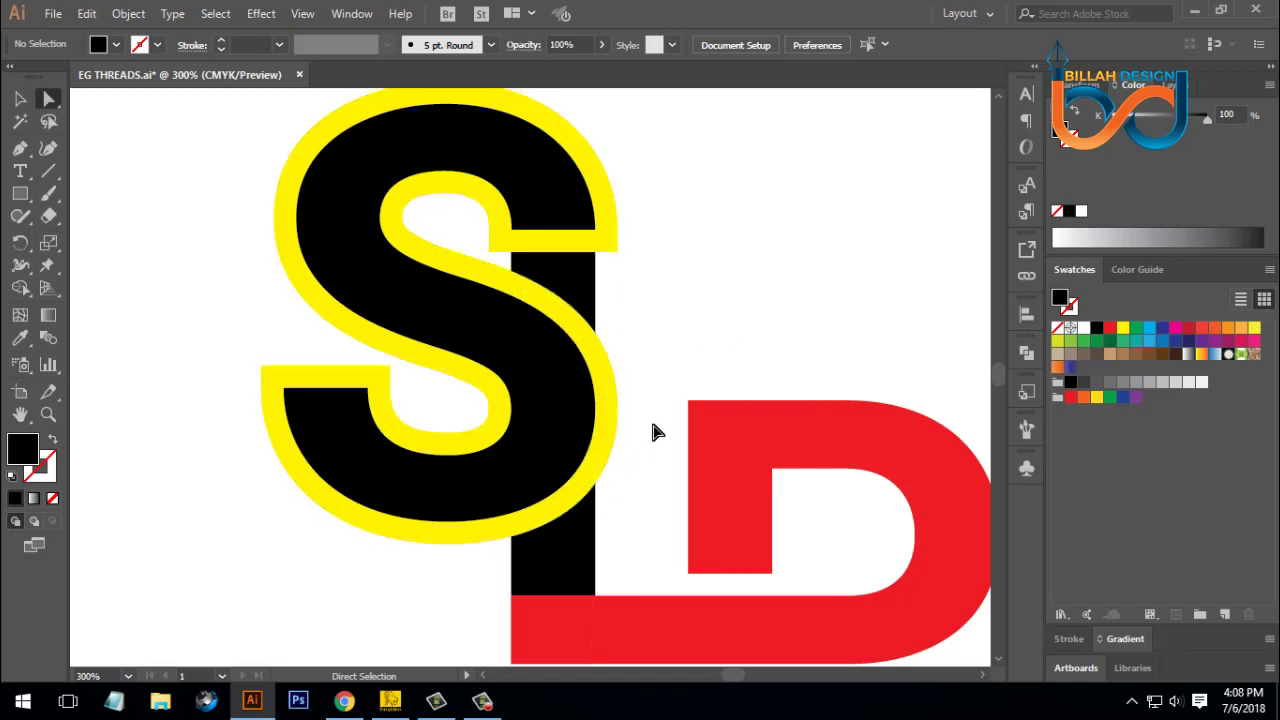
{"action": "mouse_move", "coordinate": [671, 349]}
{"action": "left_mouse_down"}
{"action": "mouse_move", "coordinate": [671, 317]}
{"action": "mouse_move", "coordinate": [676, 362]}
{"action": "left_mouse_up"}
{"action": "left_click", "coordinate": [19, 98]}
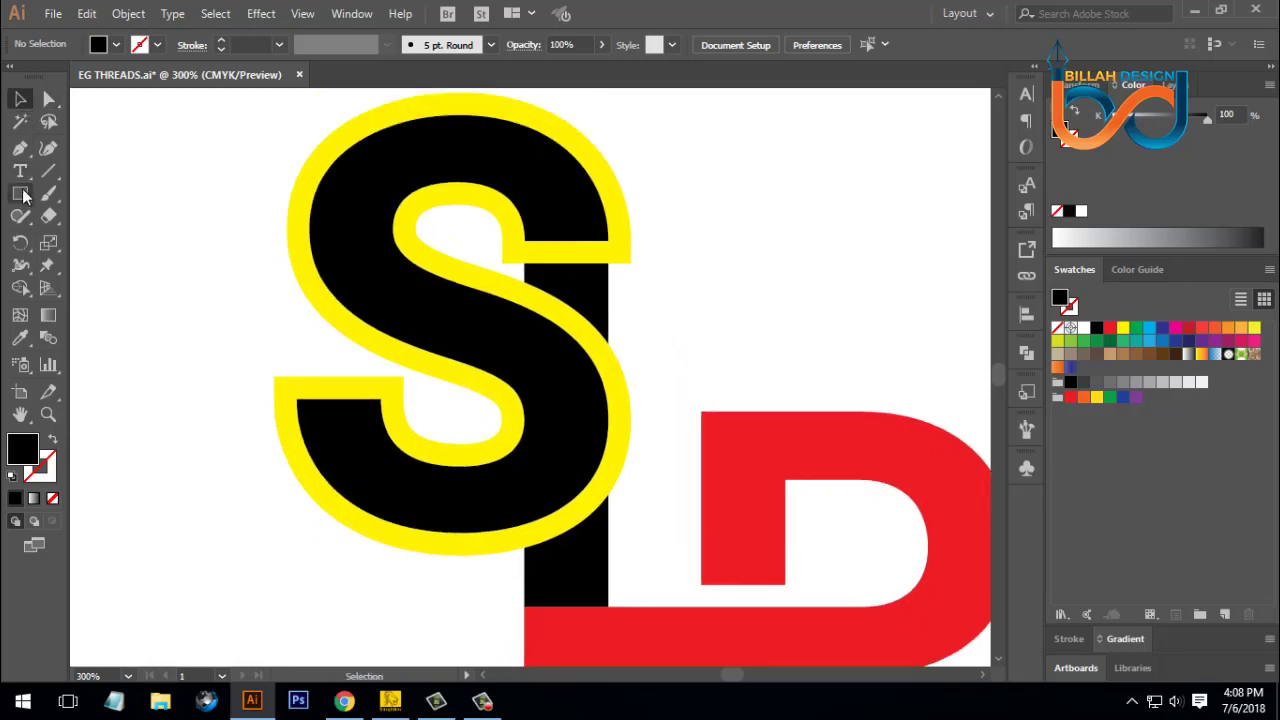
Draw a thin bar across the S's upper curve and select it with the yellow outline.
{"action": "left_click", "coordinate": [20, 194]}
{"action": "left_click_drag", "start_coordinate": [234, 224], "coordinate": [481, 246]}
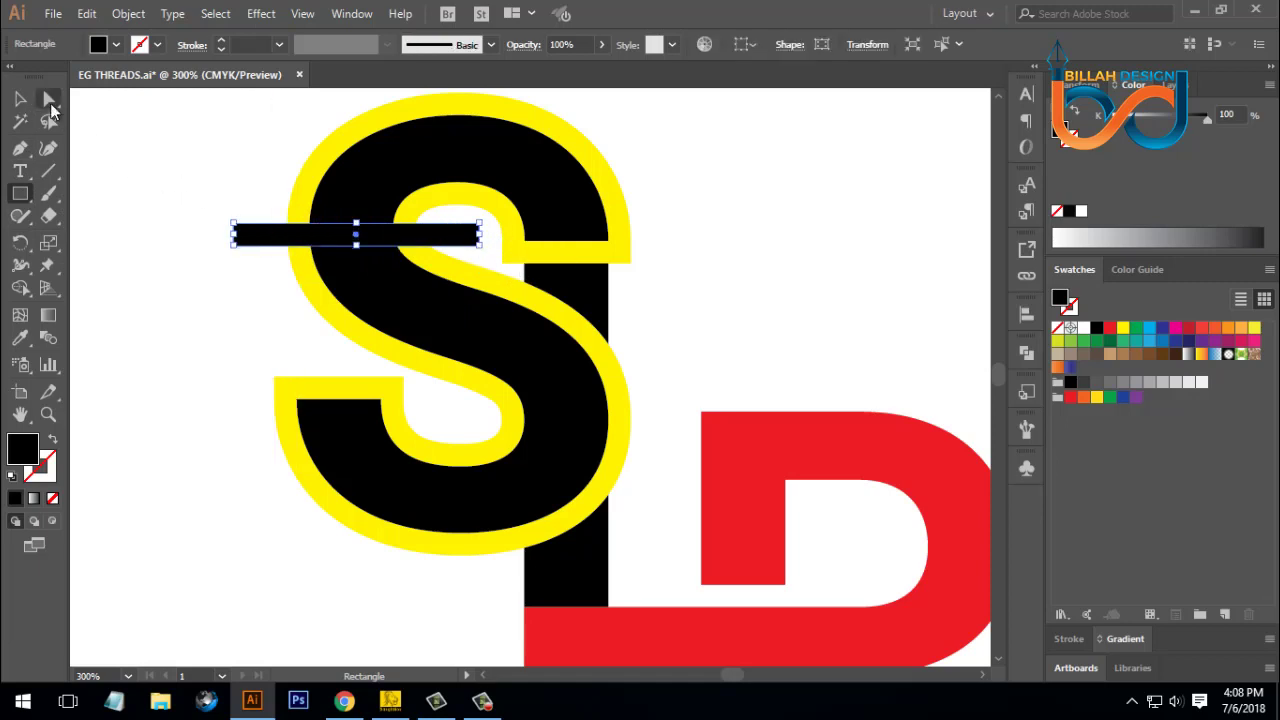
{"action": "left_click", "coordinate": [49, 98]}
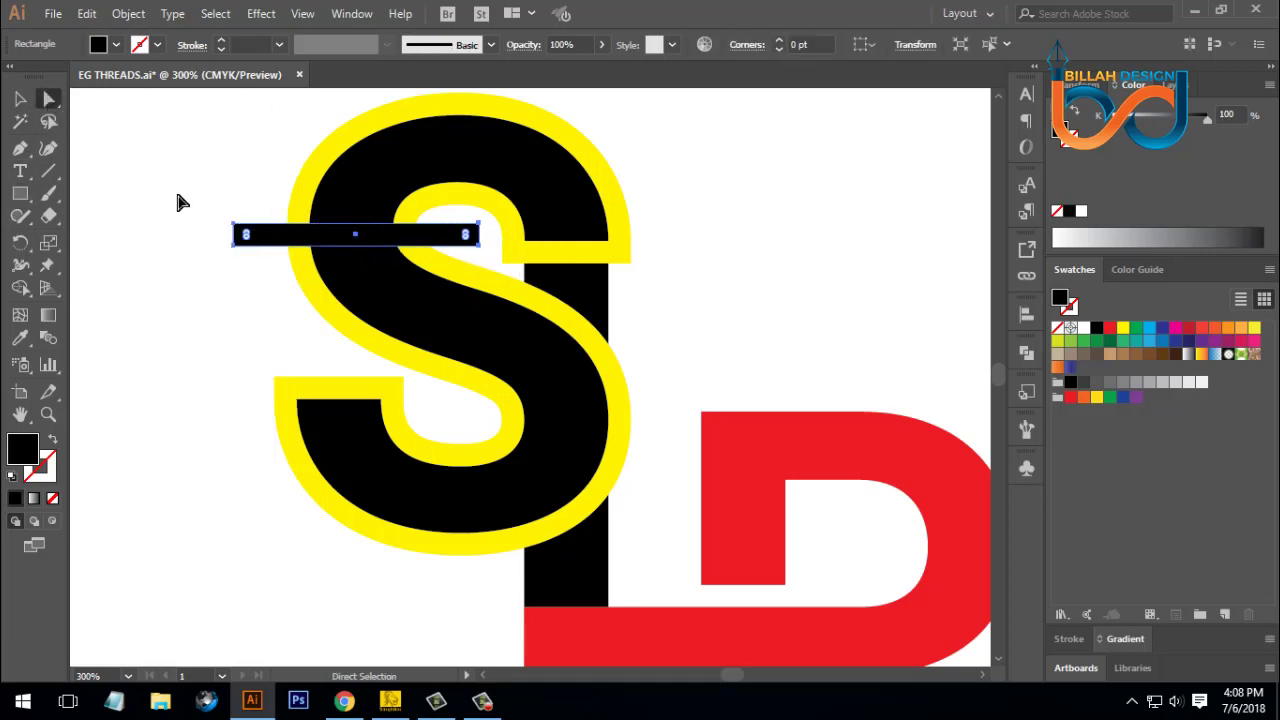
{"action": "left_click", "coordinate": [300, 198], "text": "shift"}
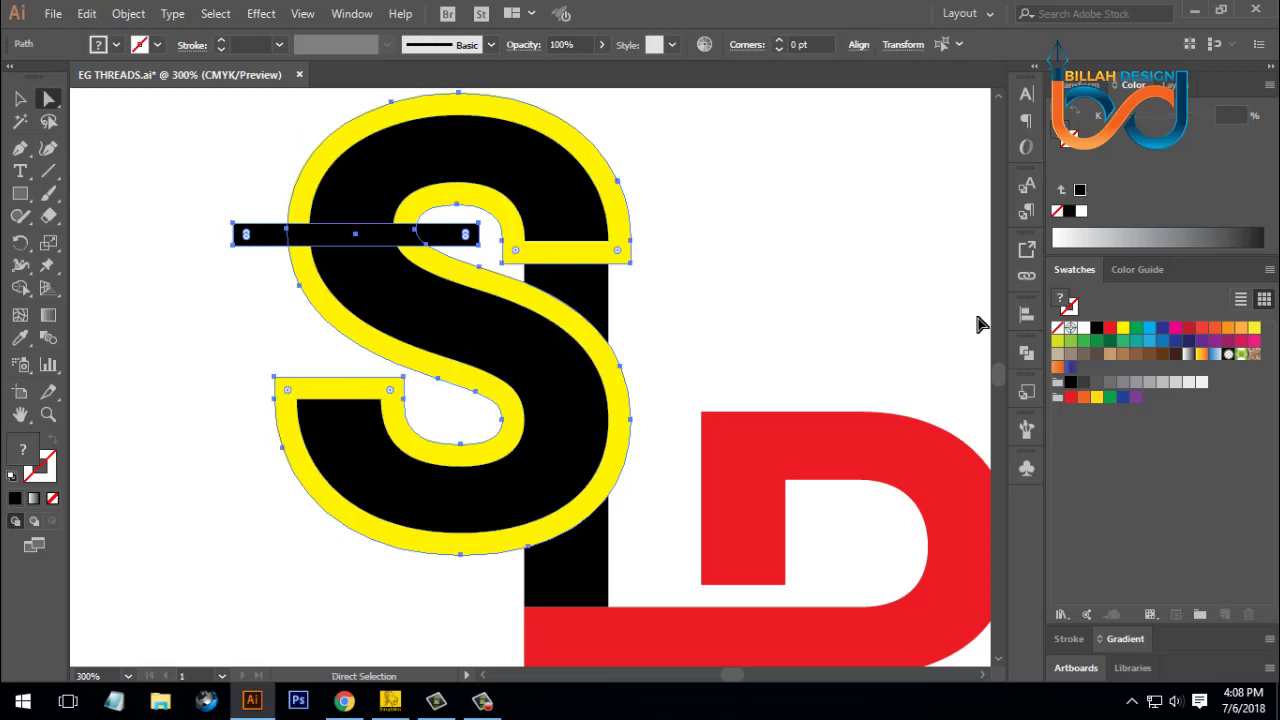
Subtract the bar from the yellow outline with Minus Front and delete the lower yellow piece.
{"action": "left_click", "coordinate": [1027, 352]}
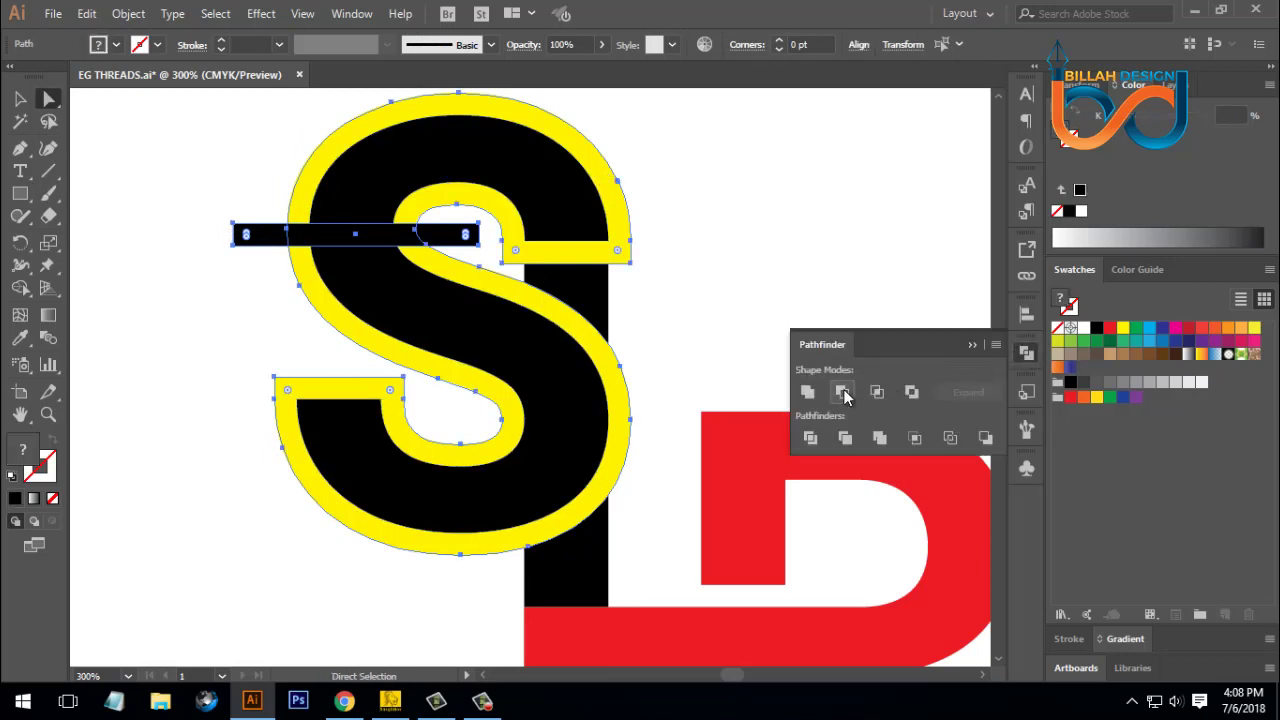
{"action": "left_click", "coordinate": [842, 392]}
{"action": "left_click", "coordinate": [1027, 352]}
{"action": "left_click", "coordinate": [838, 235]}
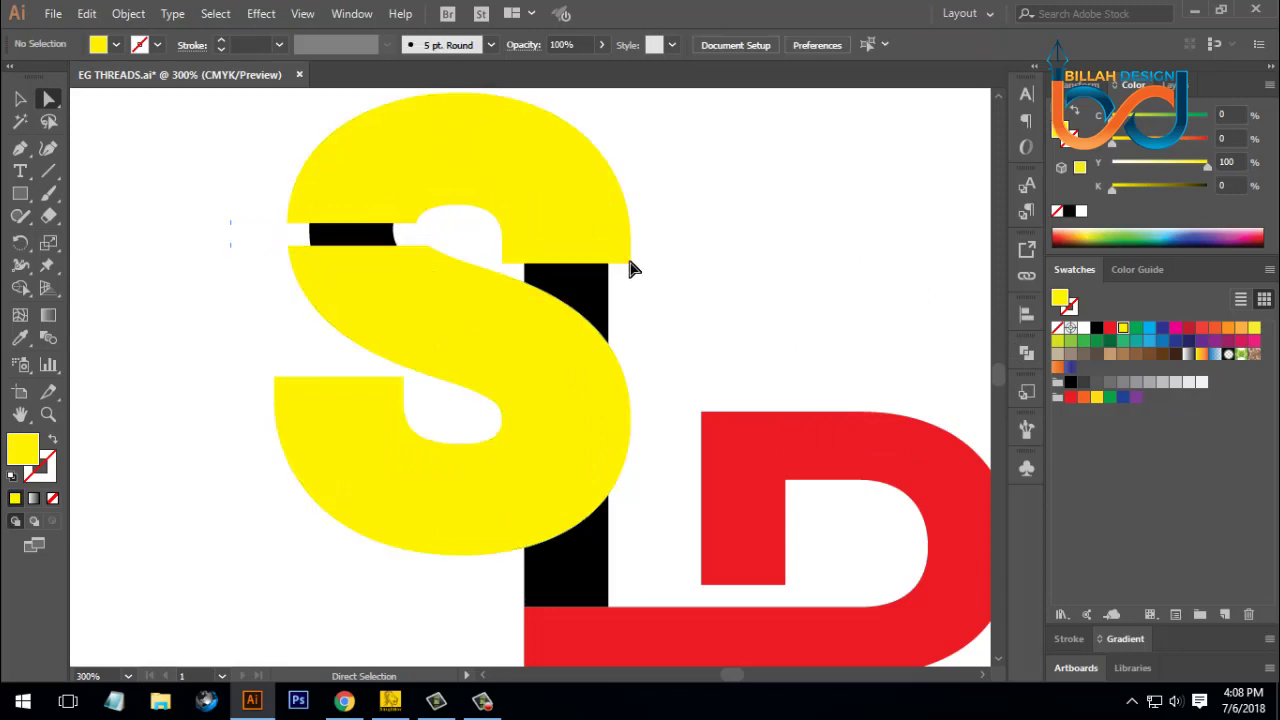
{"action": "left_click_drag", "start_coordinate": [438, 284], "coordinate": [272, 338]}
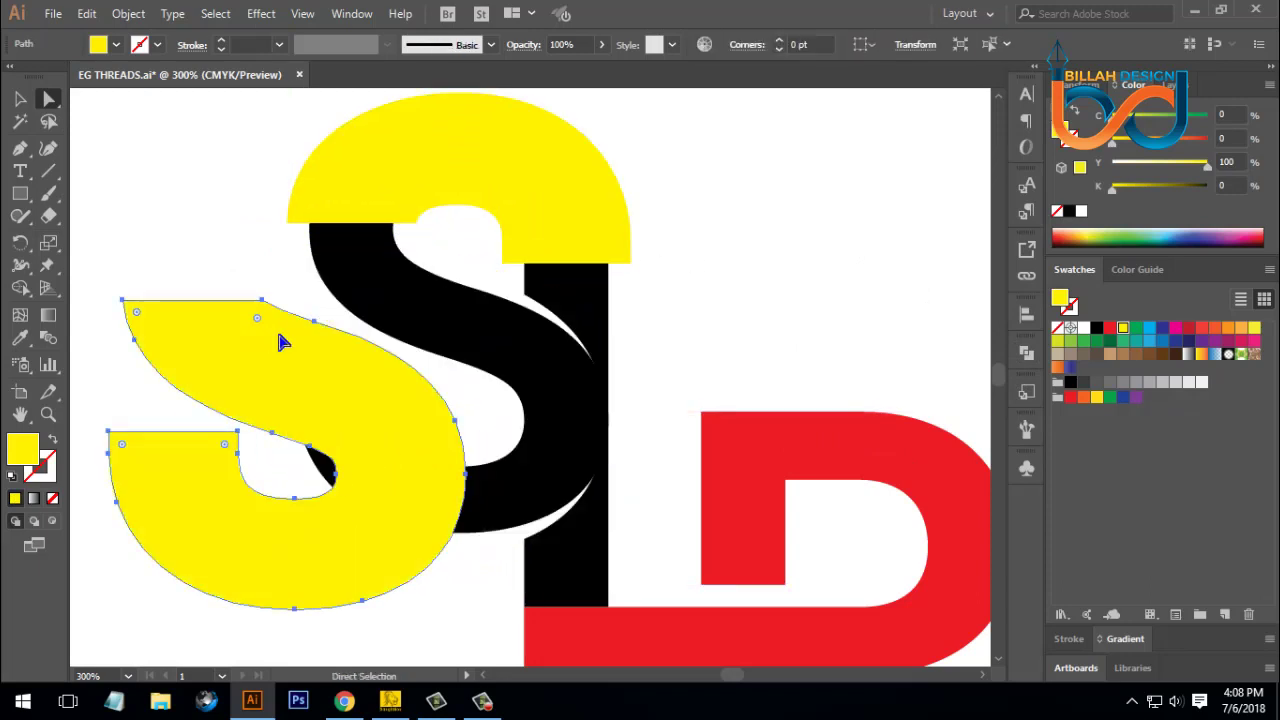
{"action": "key", "text": "Delete"}
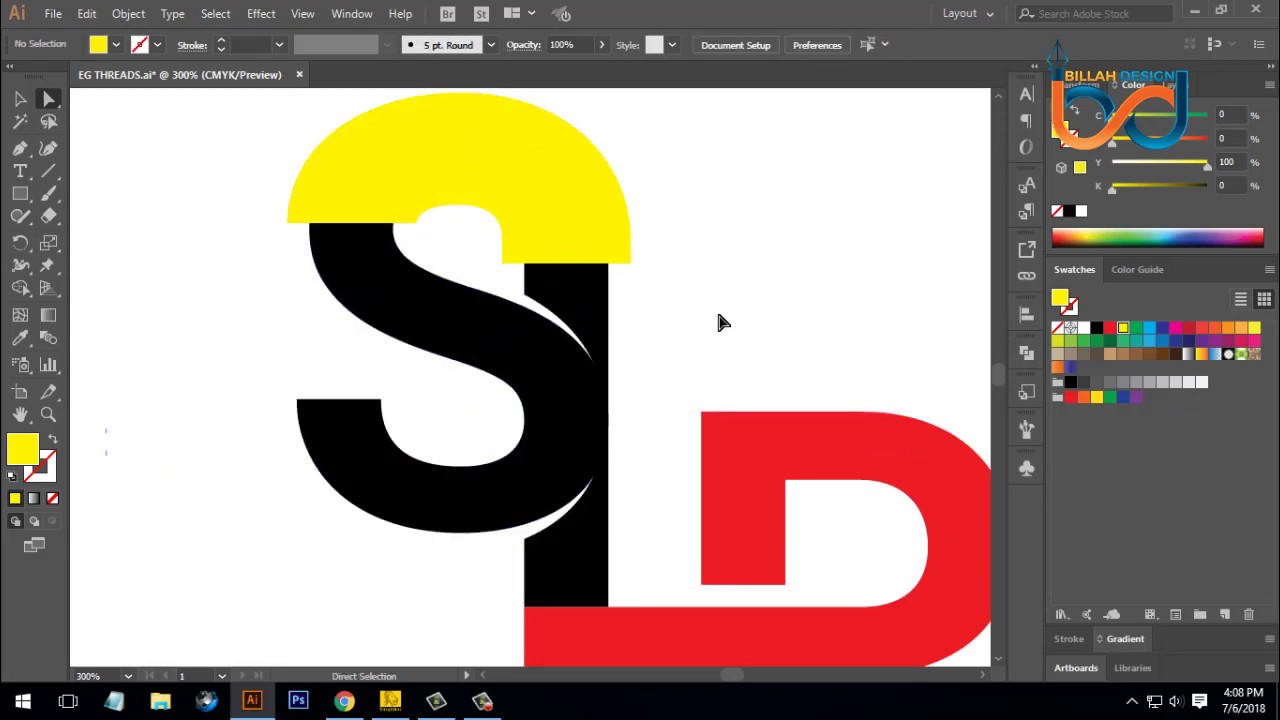
Subtract the yellow arc from the black stem's top, then zoom out to the whole artboard.
{"action": "left_click", "coordinate": [618, 249]}
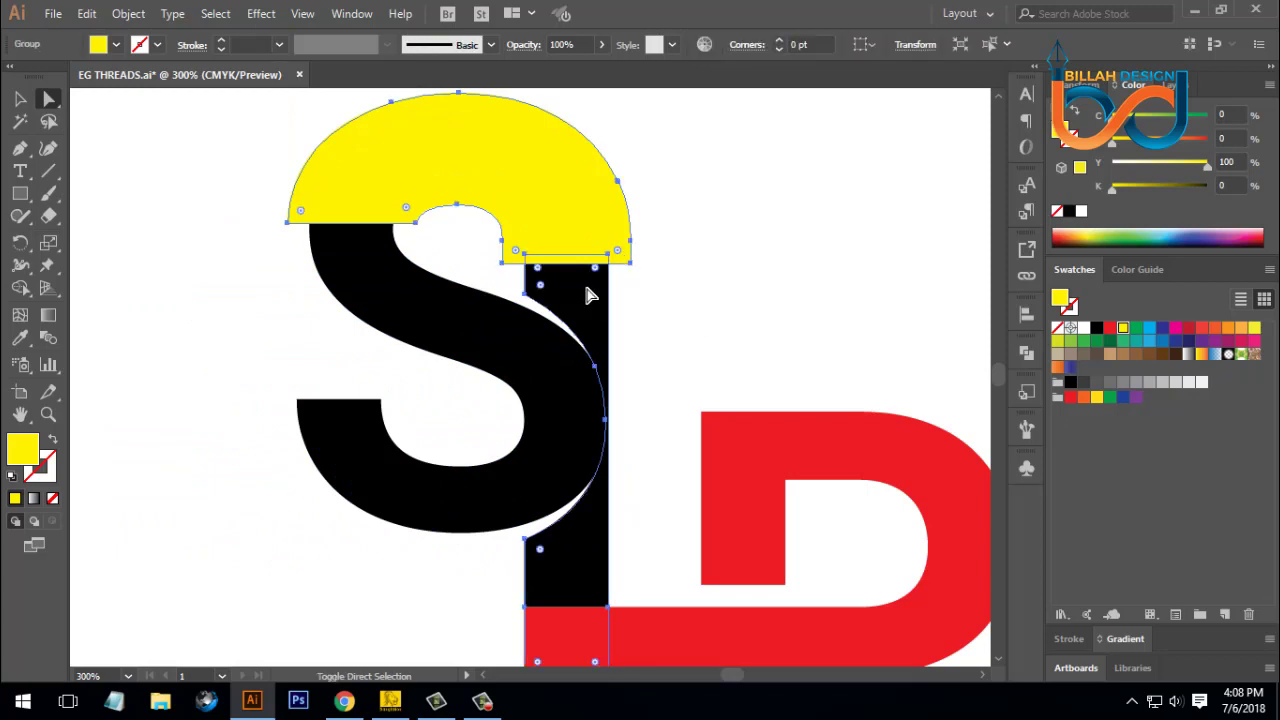
{"action": "left_click", "coordinate": [1027, 353]}
{"action": "left_click", "coordinate": [844, 394]}
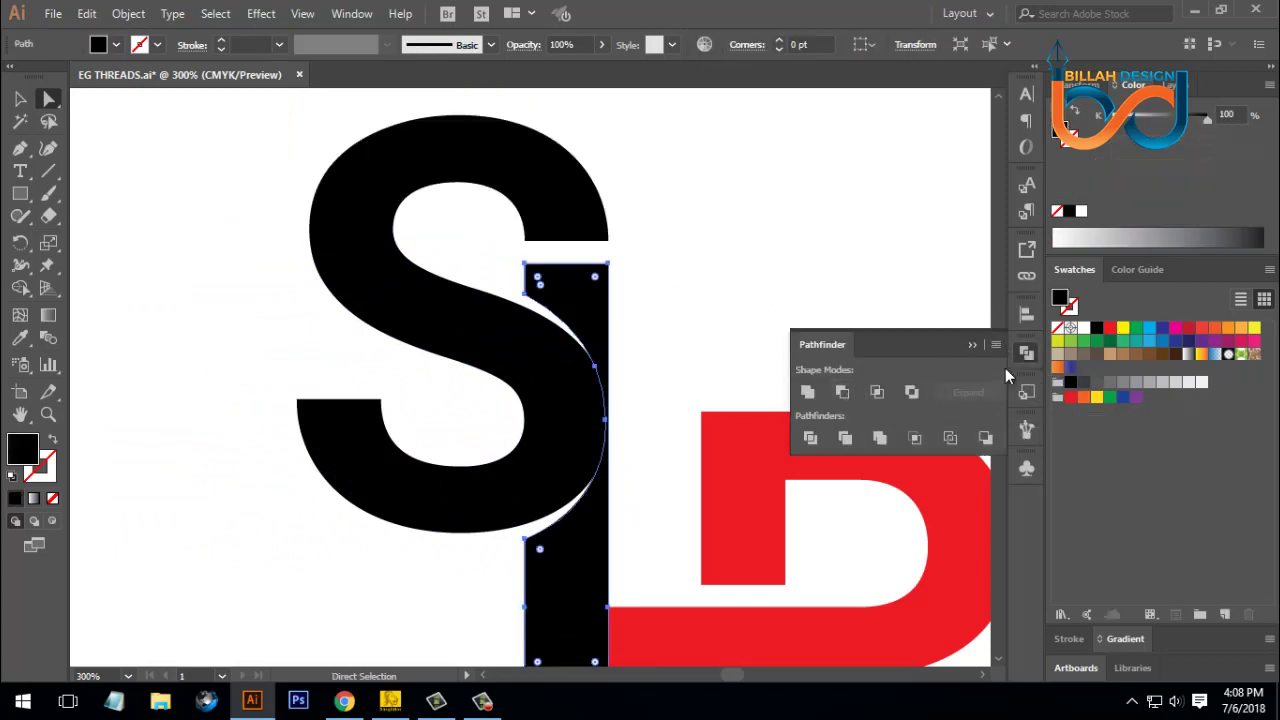
{"action": "left_click", "coordinate": [806, 263]}
{"action": "left_click_drag", "start_coordinate": [846, 506], "coordinate": [823, 437]}
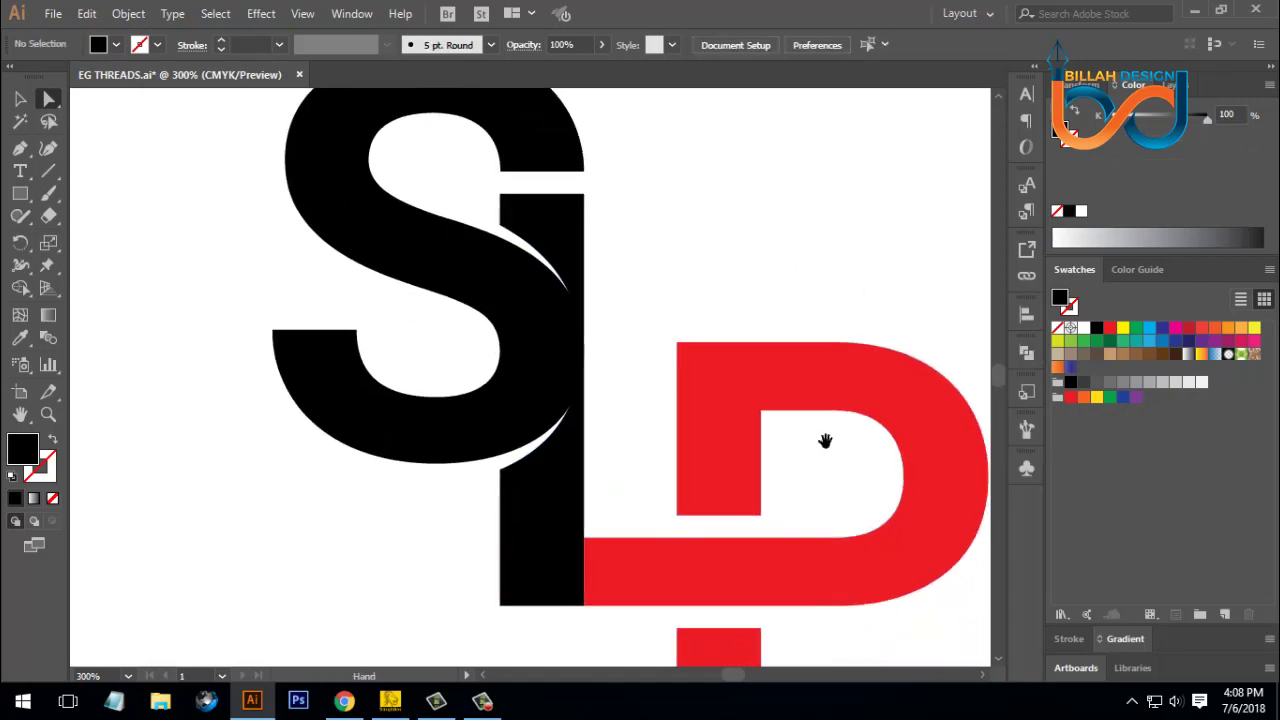
{"action": "key", "text": "ctrl+minus"}
{"action": "key", "text": "ctrl+minus"}
{"action": "key", "text": "ctrl+minus"}
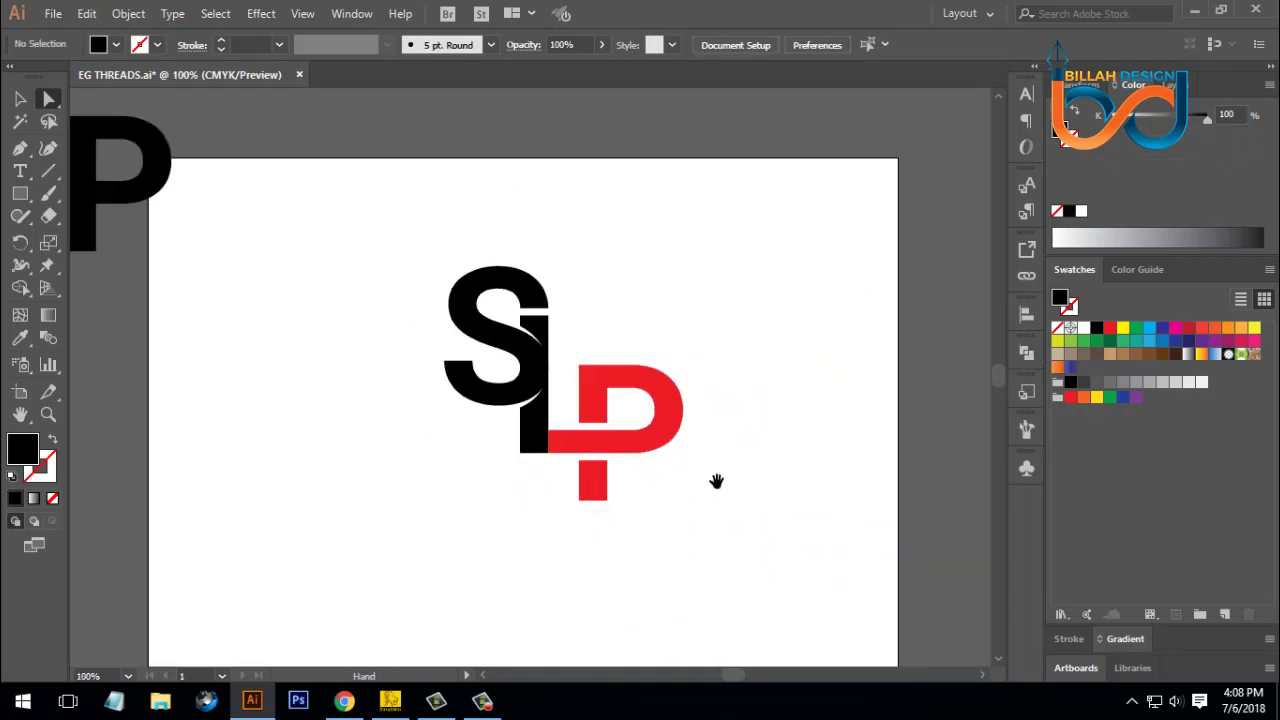
{"action": "left_click_drag", "start_coordinate": [714, 480], "coordinate": [733, 489]}
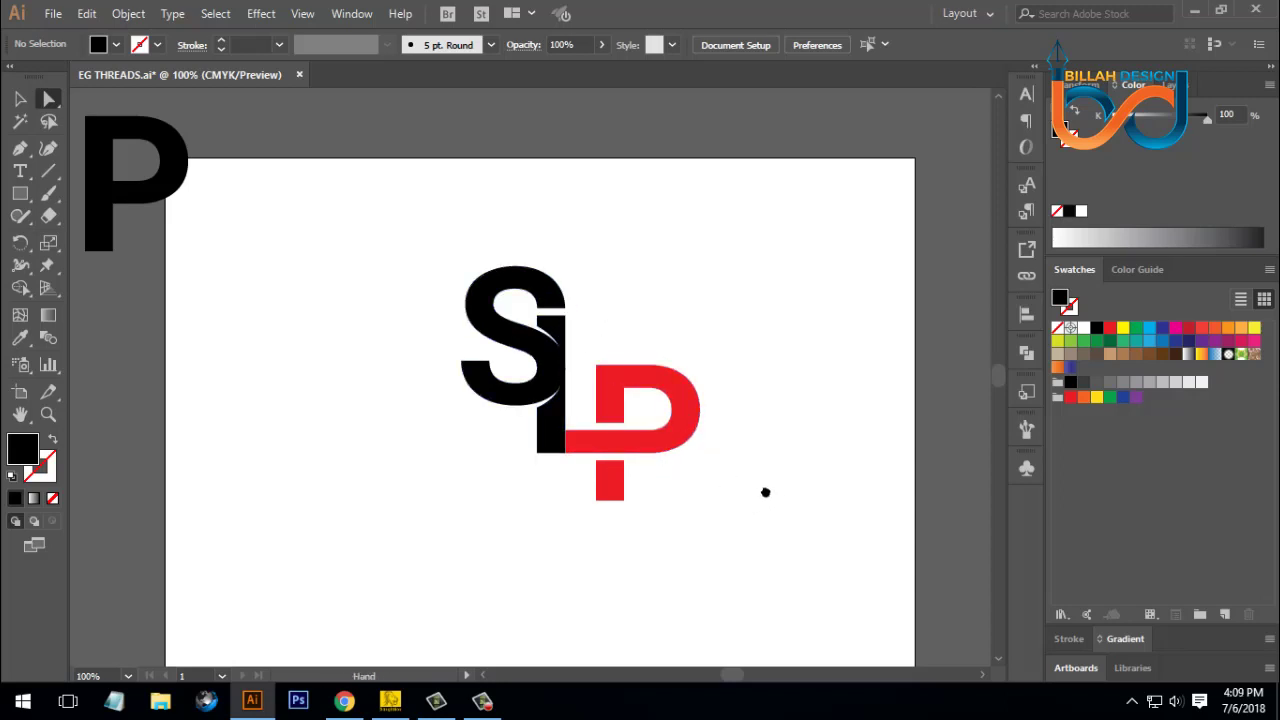
{"action": "left_click_drag", "start_coordinate": [765, 492], "coordinate": [763, 480]}
{"action": "key", "text": "ctrl+minus"}
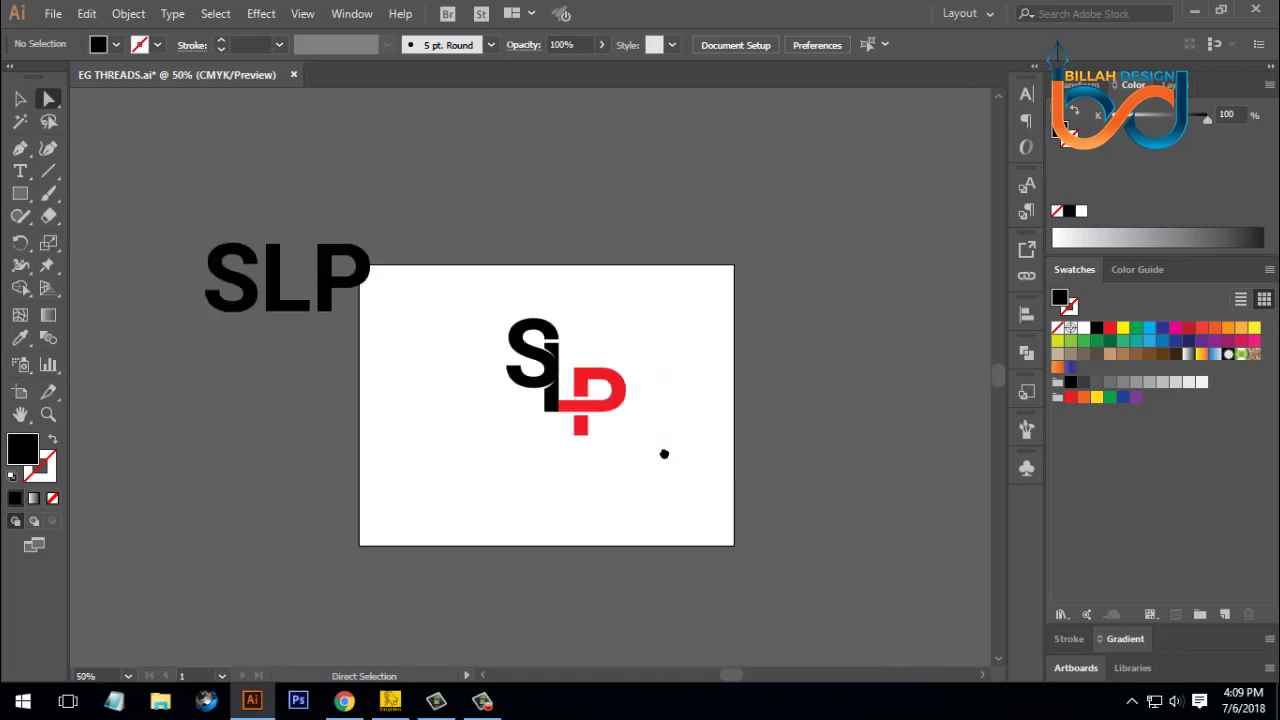
Select the S, L and P letters and merge them with Pathfinder Unite into one black shape.
{"action": "left_click_drag", "start_coordinate": [664, 454], "coordinate": [705, 462]}
{"action": "key", "text": "ctrl+plus"}
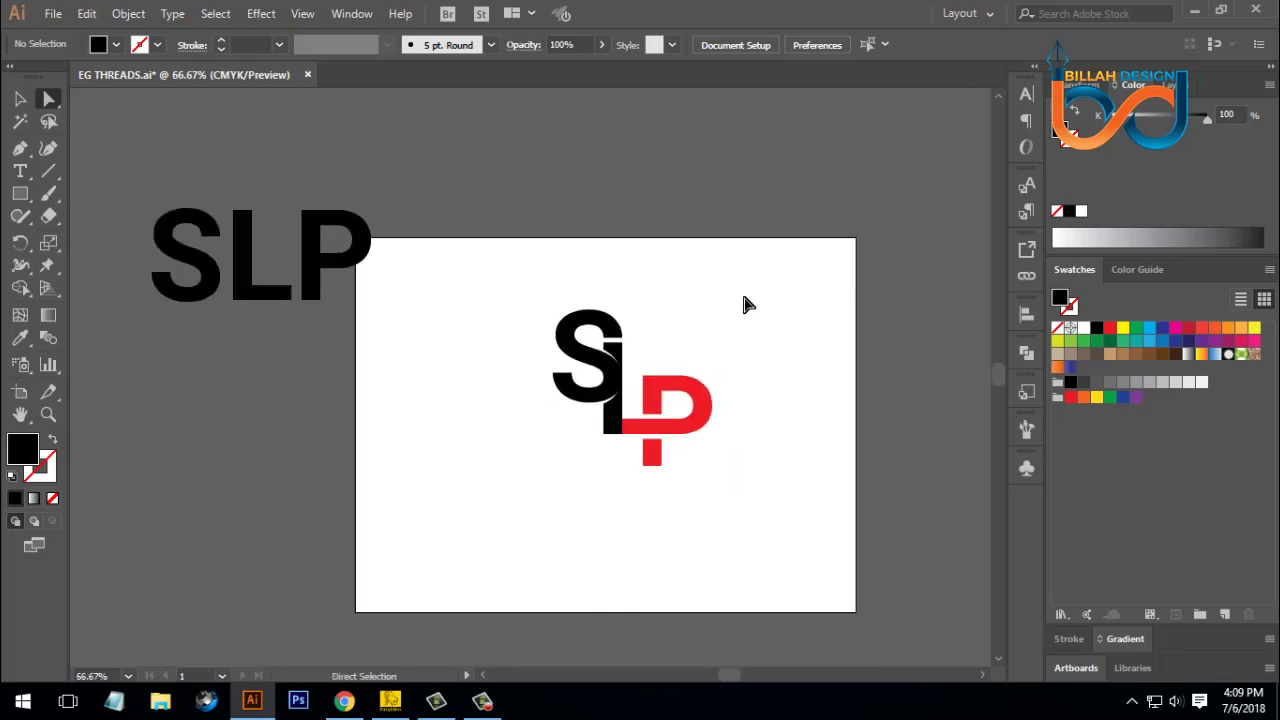
{"action": "left_click_drag", "start_coordinate": [740, 277], "coordinate": [614, 488]}
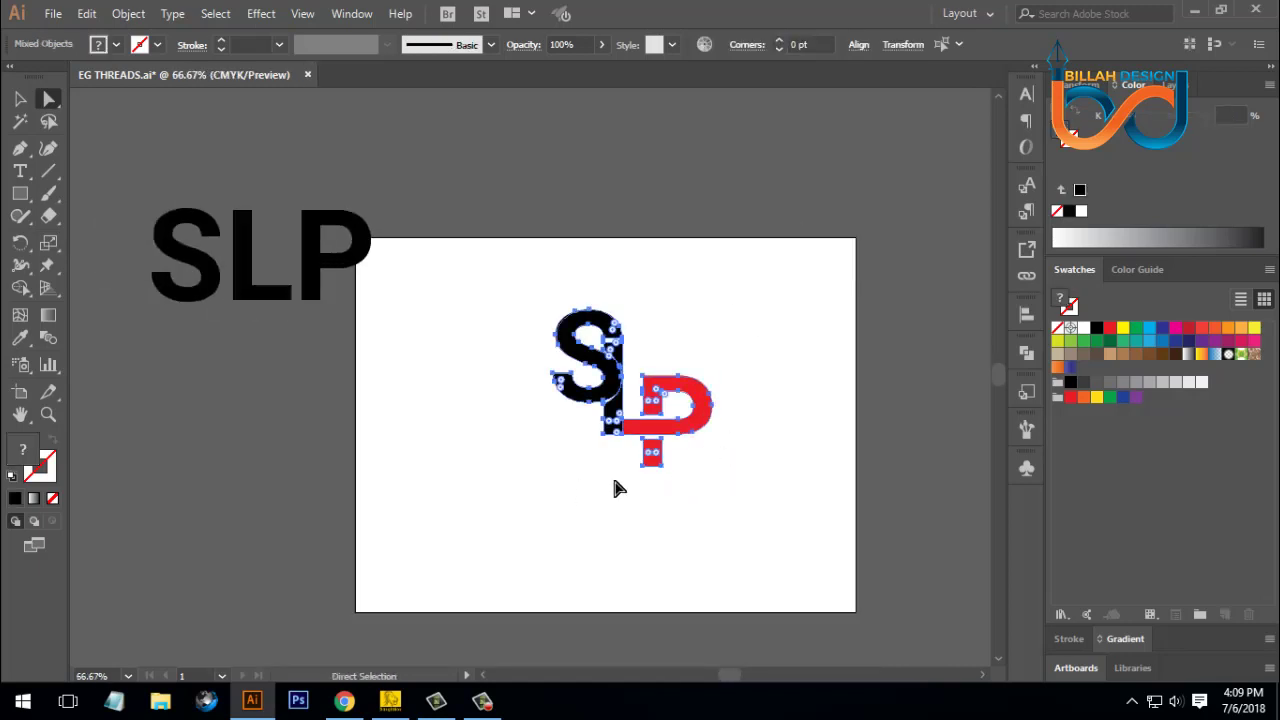
{"action": "left_click", "coordinate": [1025, 355]}
{"action": "left_click", "coordinate": [809, 392]}
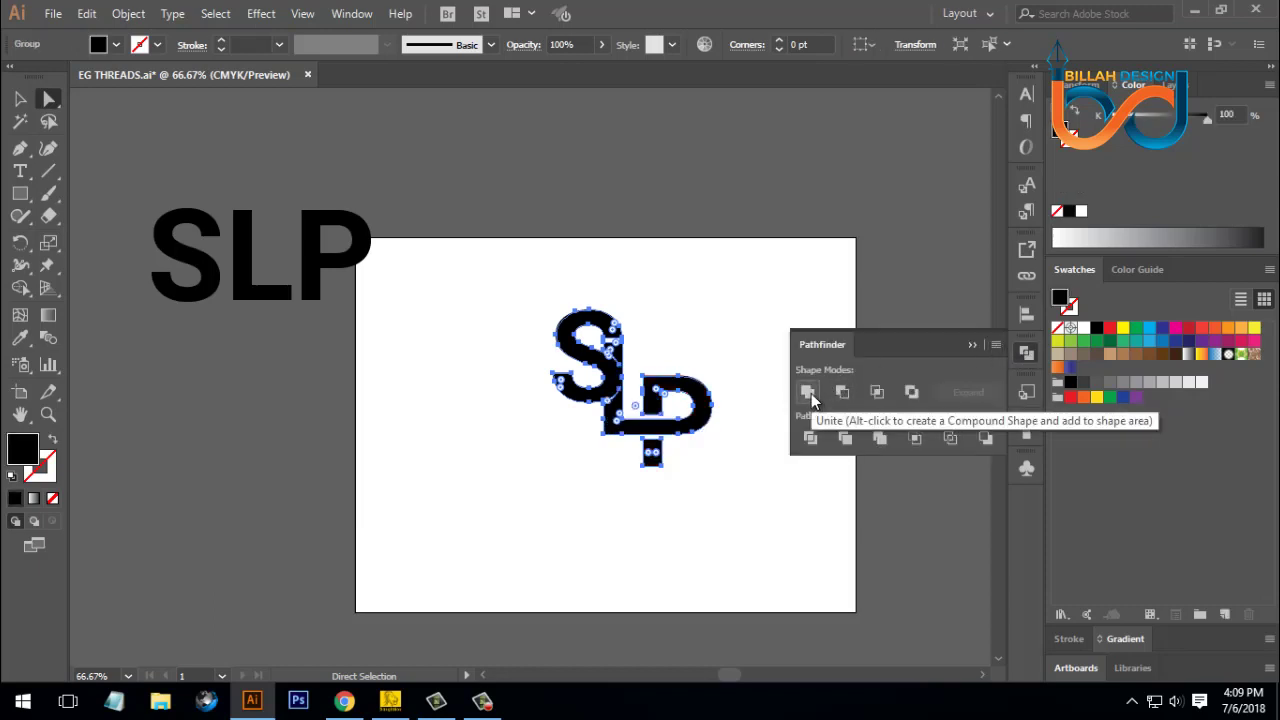
{"action": "left_click", "coordinate": [1024, 354]}
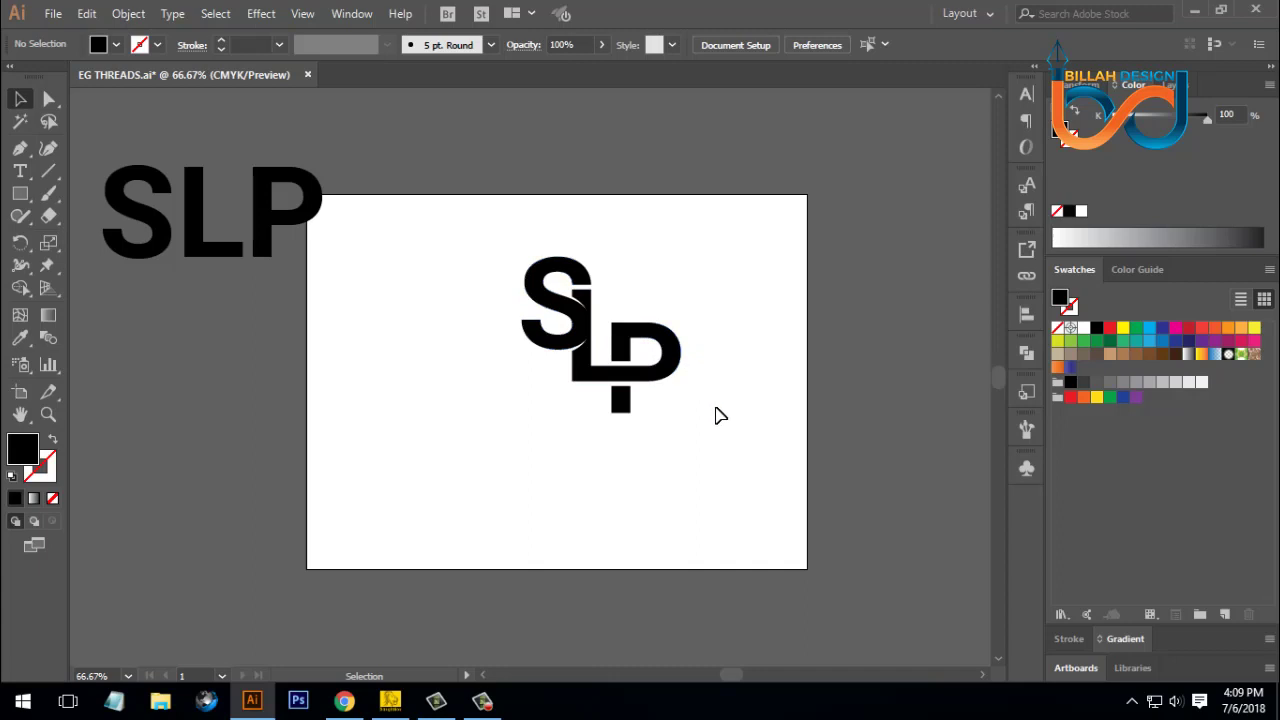
Move the monogram up-left and draw a red-filled circle to its right.
{"action": "left_click_drag", "start_coordinate": [672, 365], "coordinate": [532, 325]}
{"action": "left_click", "coordinate": [566, 426]}
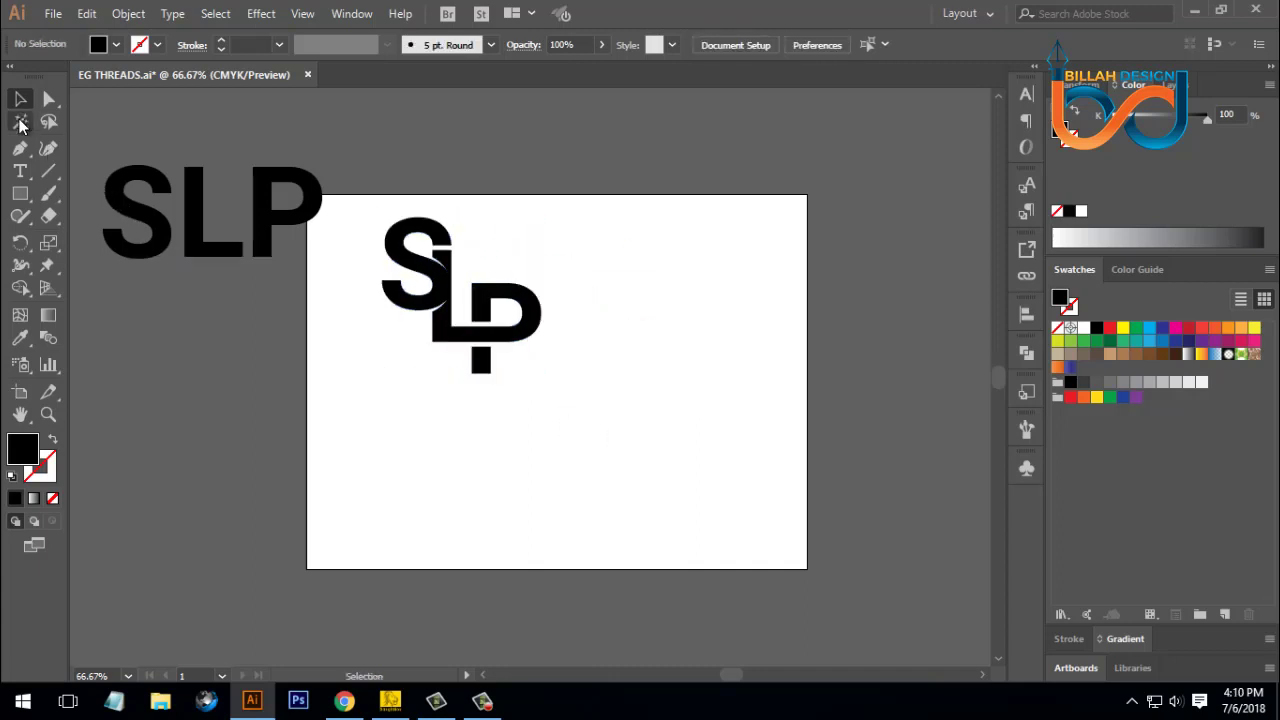
{"action": "left_click_drag", "start_coordinate": [20, 193], "coordinate": [90, 238]}
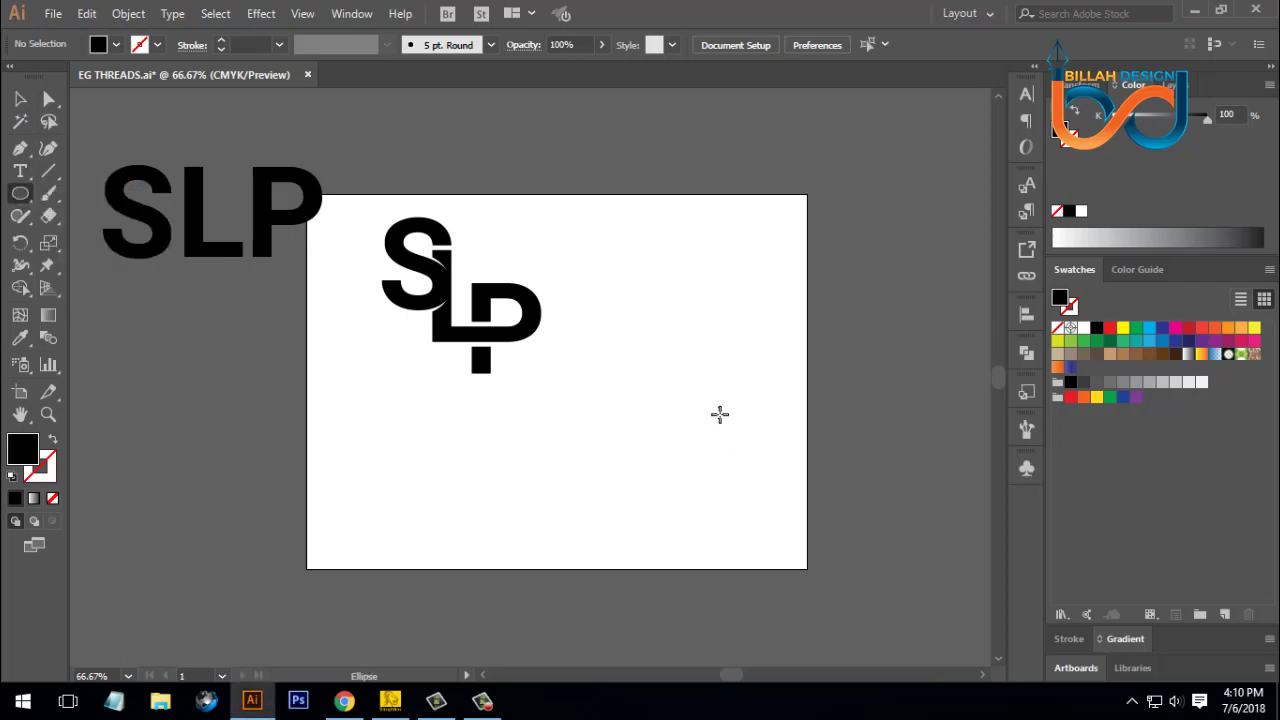
{"action": "left_click_drag", "start_coordinate": [669, 360], "coordinate": [724, 424]}
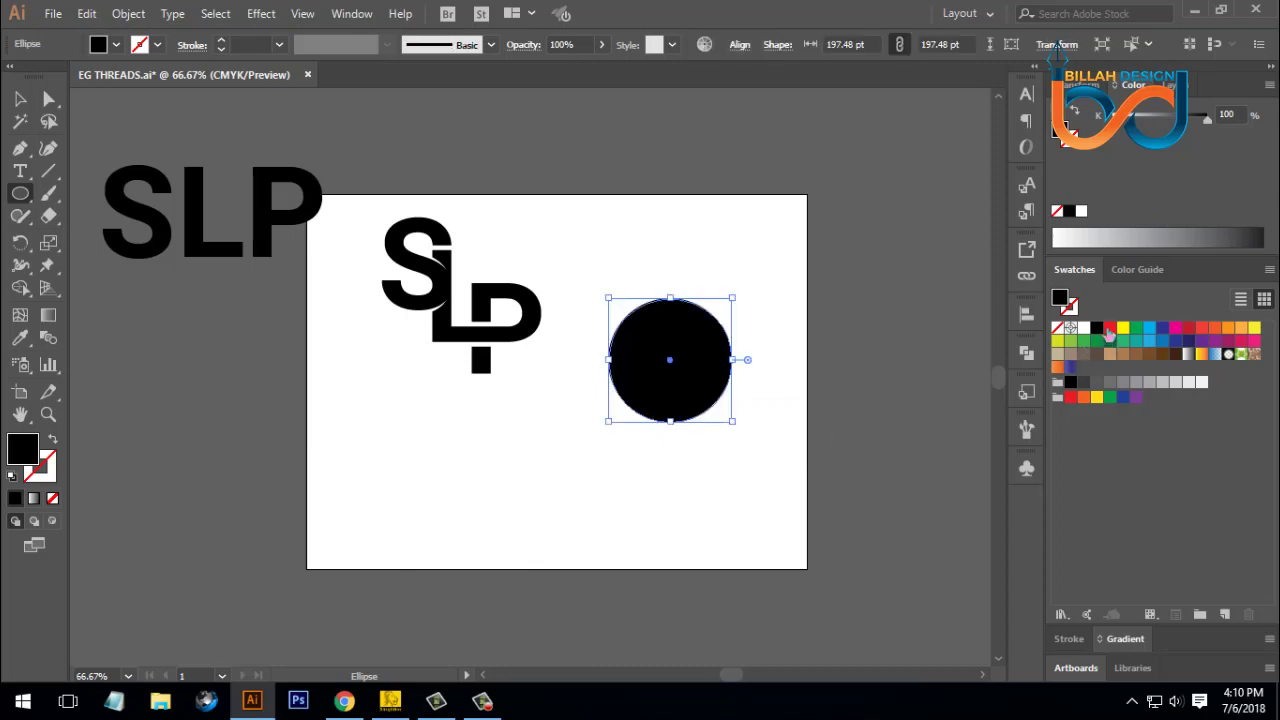
{"action": "left_click", "coordinate": [1109, 328]}
Make a copy of the SLP monogram and shrink it to fit on the red circle.
{"action": "left_click", "coordinate": [20, 99]}
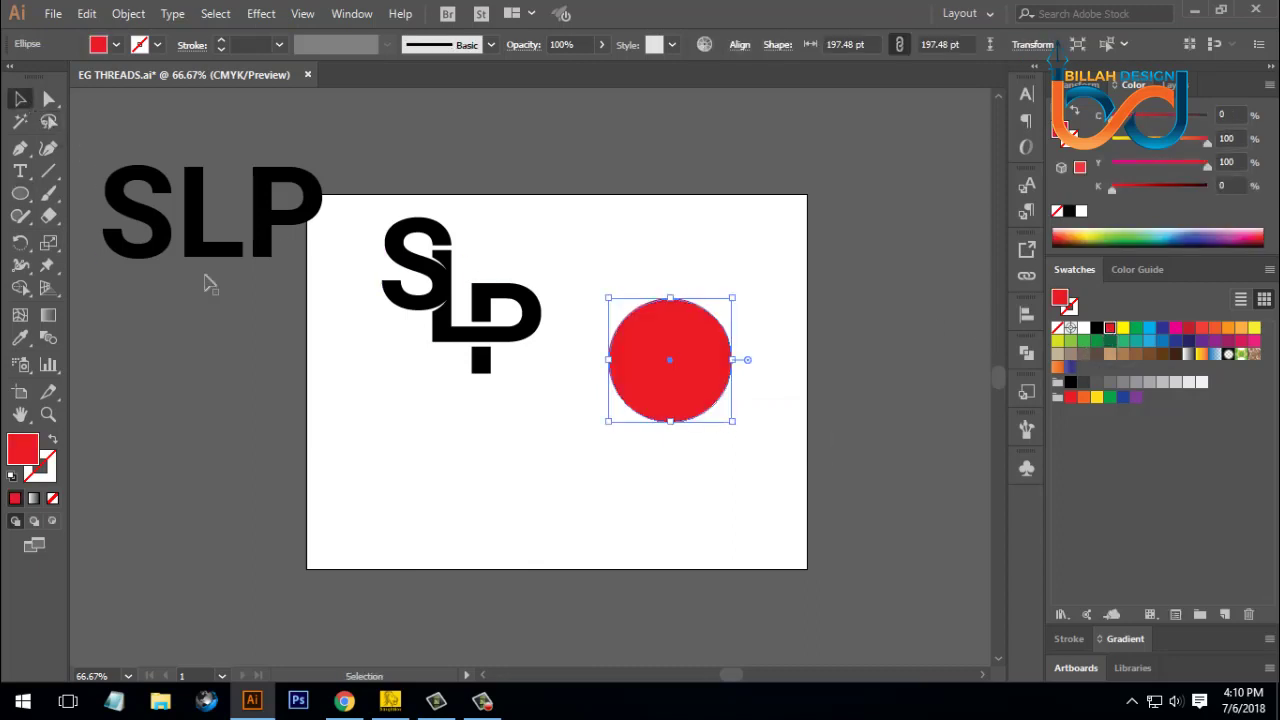
{"action": "left_click", "coordinate": [496, 460]}
{"action": "left_click_drag", "start_coordinate": [489, 340], "coordinate": [716, 381]}
{"action": "left_click", "coordinate": [480, 428]}
{"action": "left_click", "coordinate": [606, 494]}
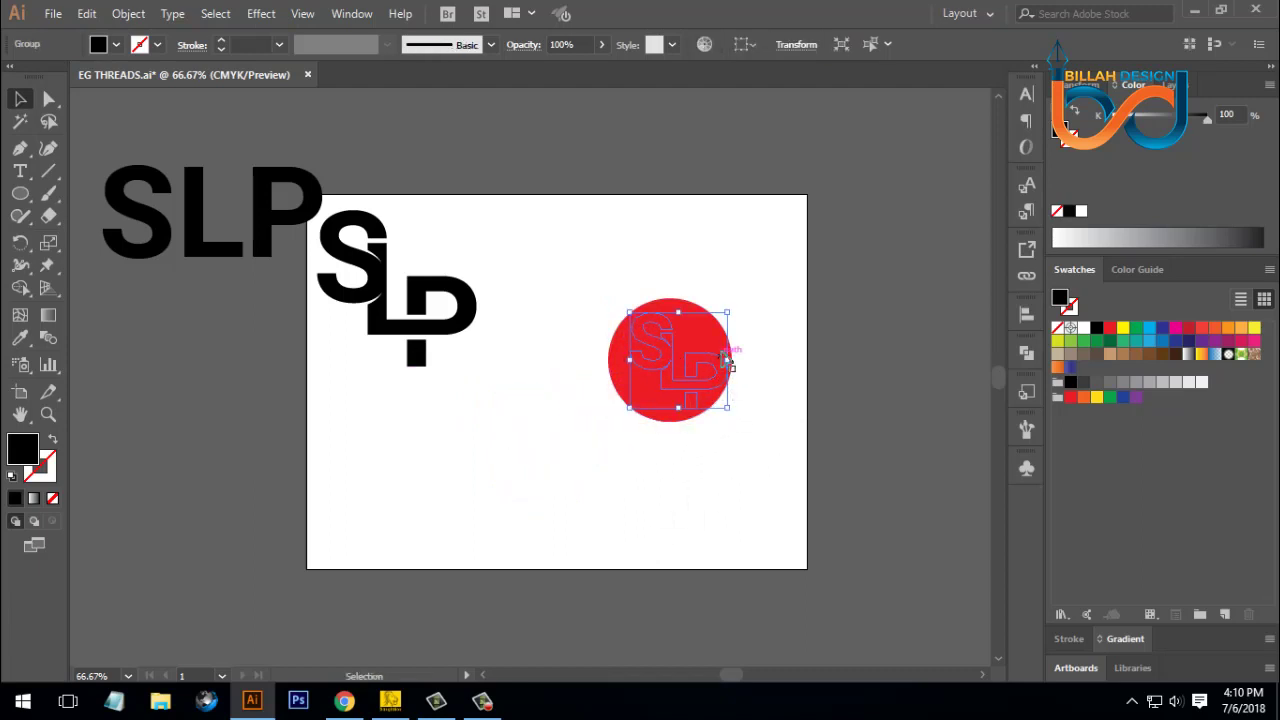
Bring the small SLP copy in front of the red circle with Arrange > Bring to Front.
{"action": "right_click", "coordinate": [757, 341]}
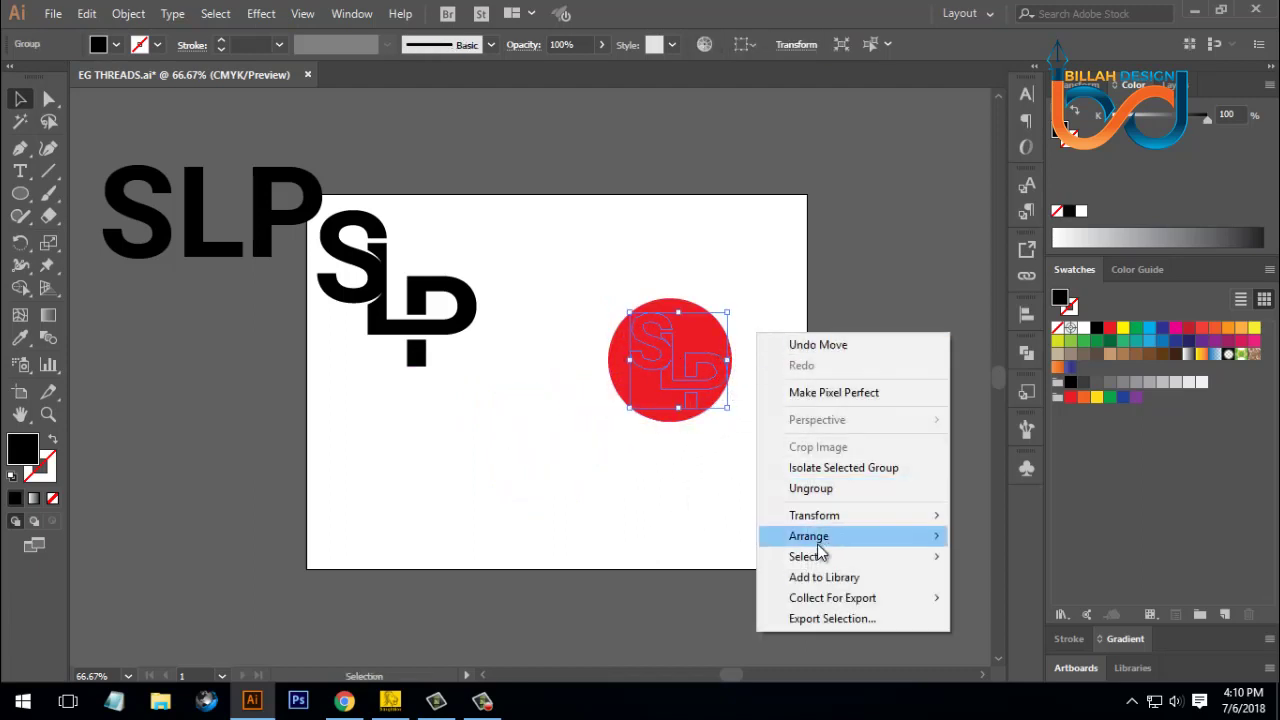
{"action": "mouse_move", "coordinate": [810, 540]}
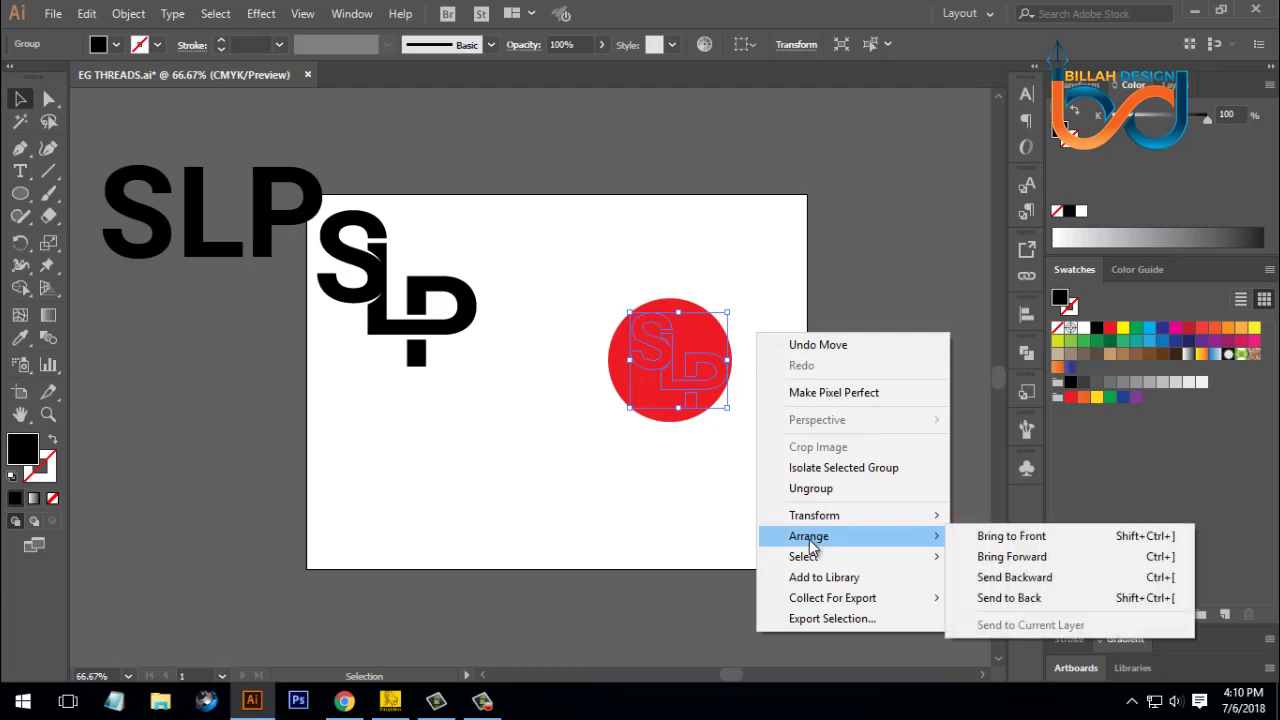
{"action": "left_click", "coordinate": [1003, 537]}
{"action": "left_click", "coordinate": [798, 458]}
Centre the SLP letters horizontally on the red circle using Horizontal Align Center.
{"action": "key", "text": "ctrl+plus"}
{"action": "key", "text": "ctrl+plus"}
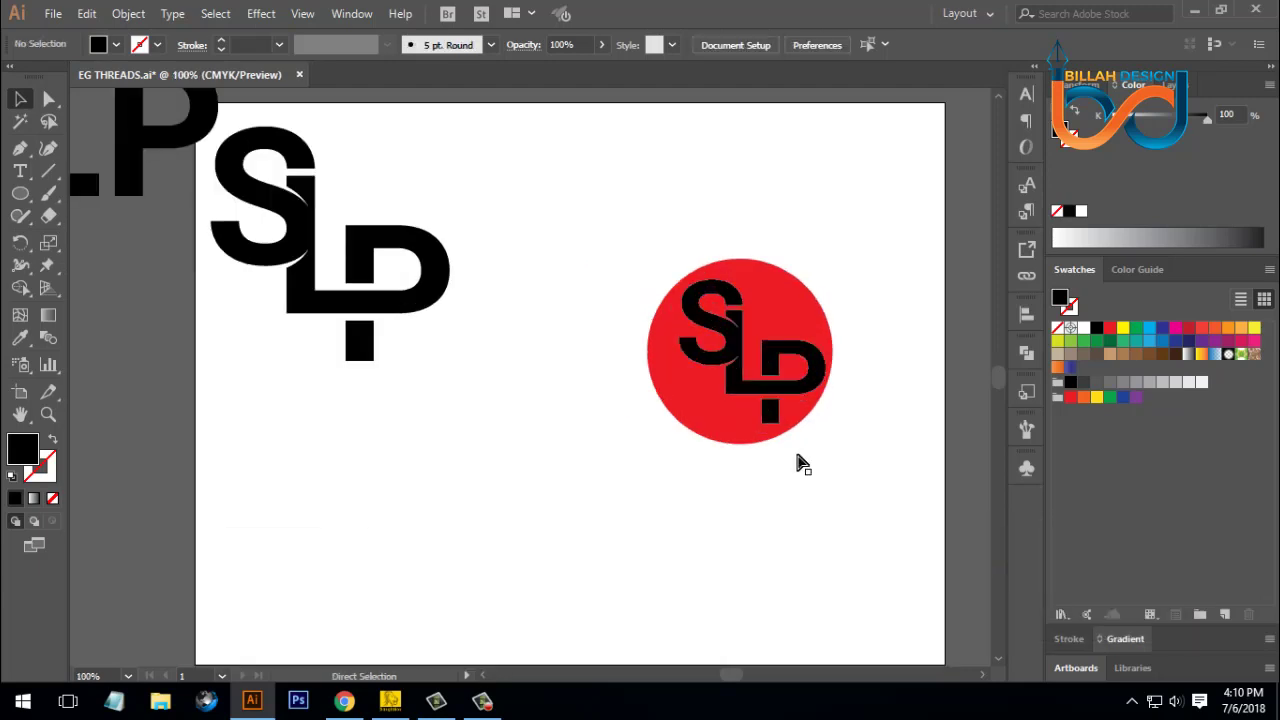
{"action": "left_click_drag", "start_coordinate": [871, 506], "coordinate": [745, 524]}
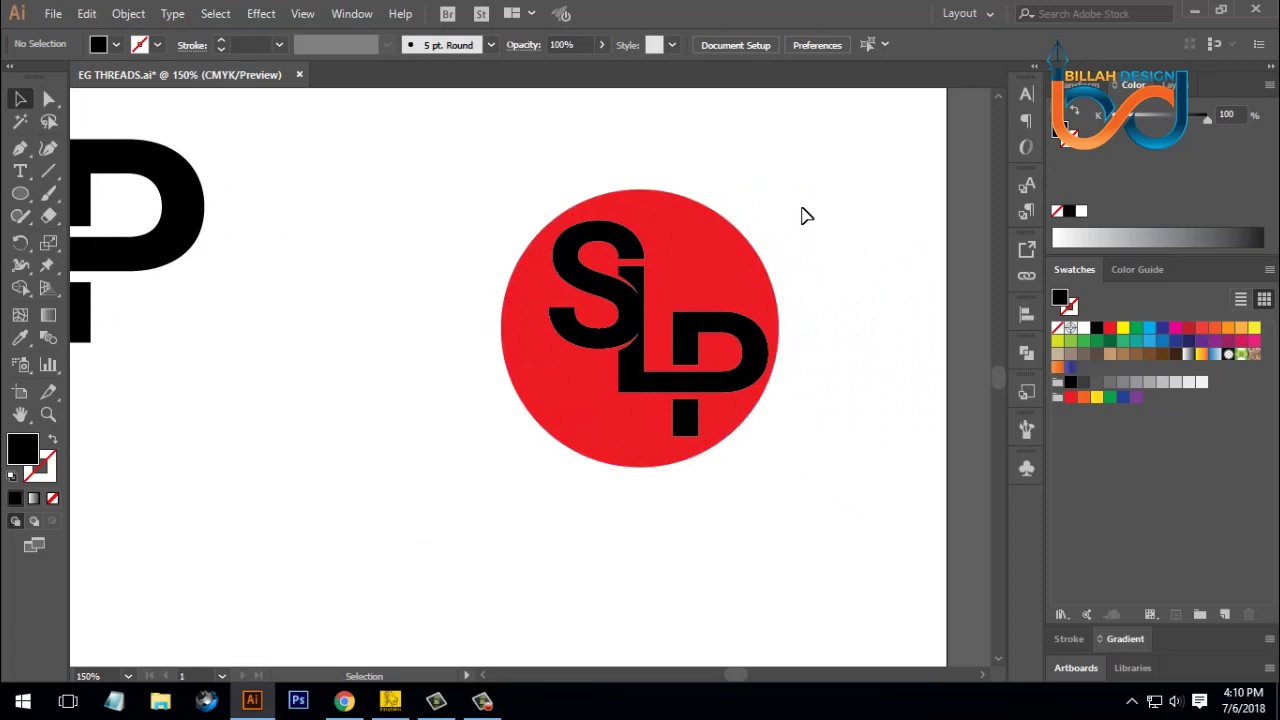
{"action": "left_click_drag", "start_coordinate": [802, 210], "coordinate": [612, 460]}
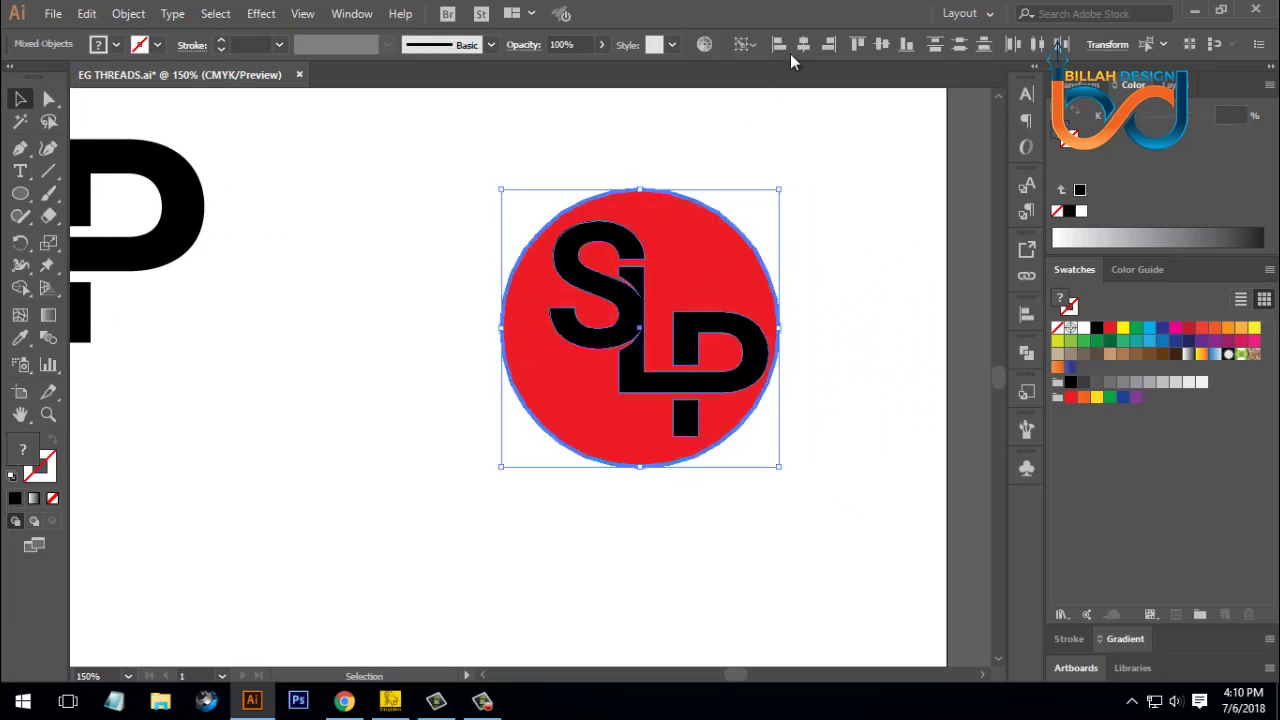
{"action": "left_click", "coordinate": [803, 45]}
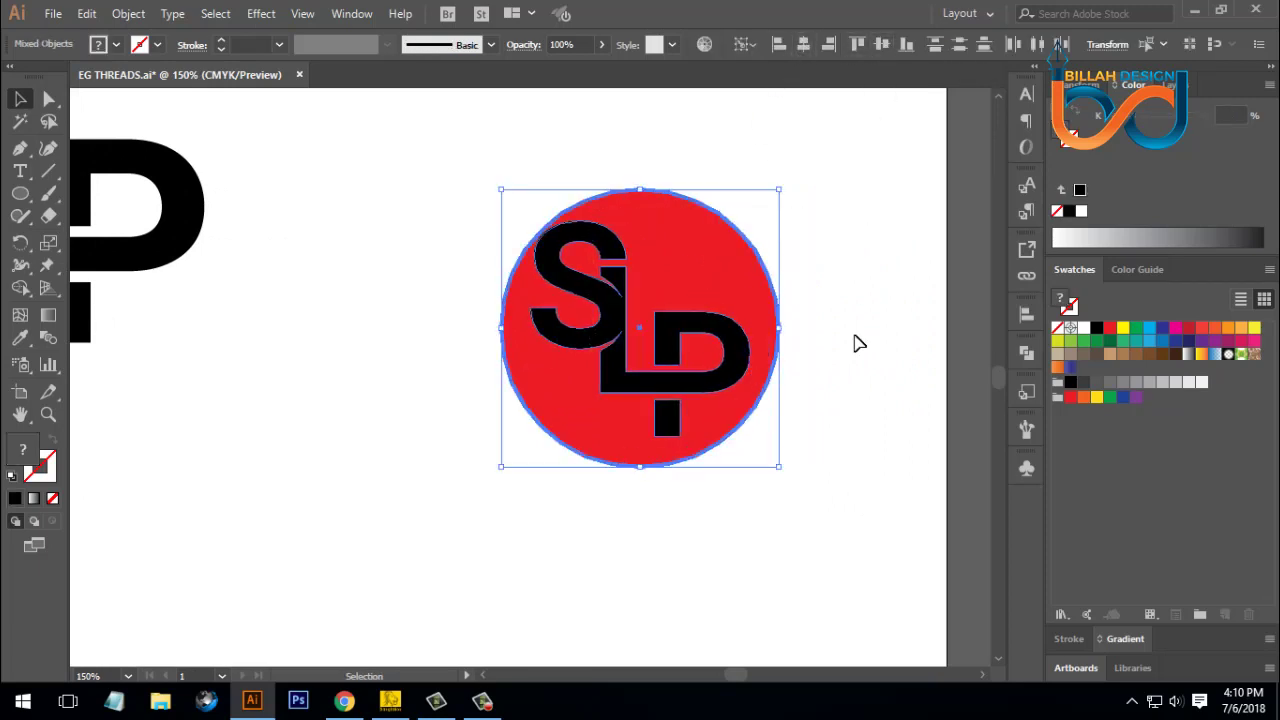
{"action": "left_click", "coordinate": [850, 432]}
Enlarge the SLP letter group on the badge and shift it slightly right and down.
{"action": "key", "text": "ctrl+plus"}
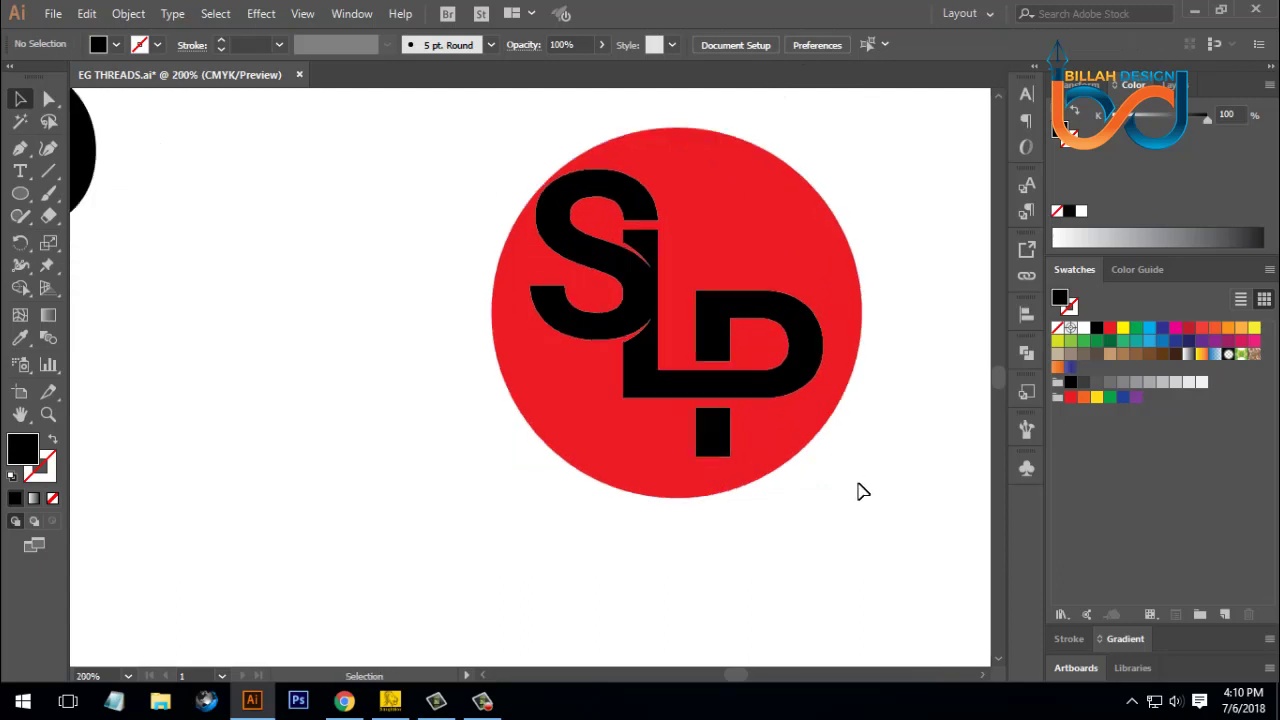
{"action": "left_click_drag", "start_coordinate": [889, 466], "coordinate": [786, 483]}
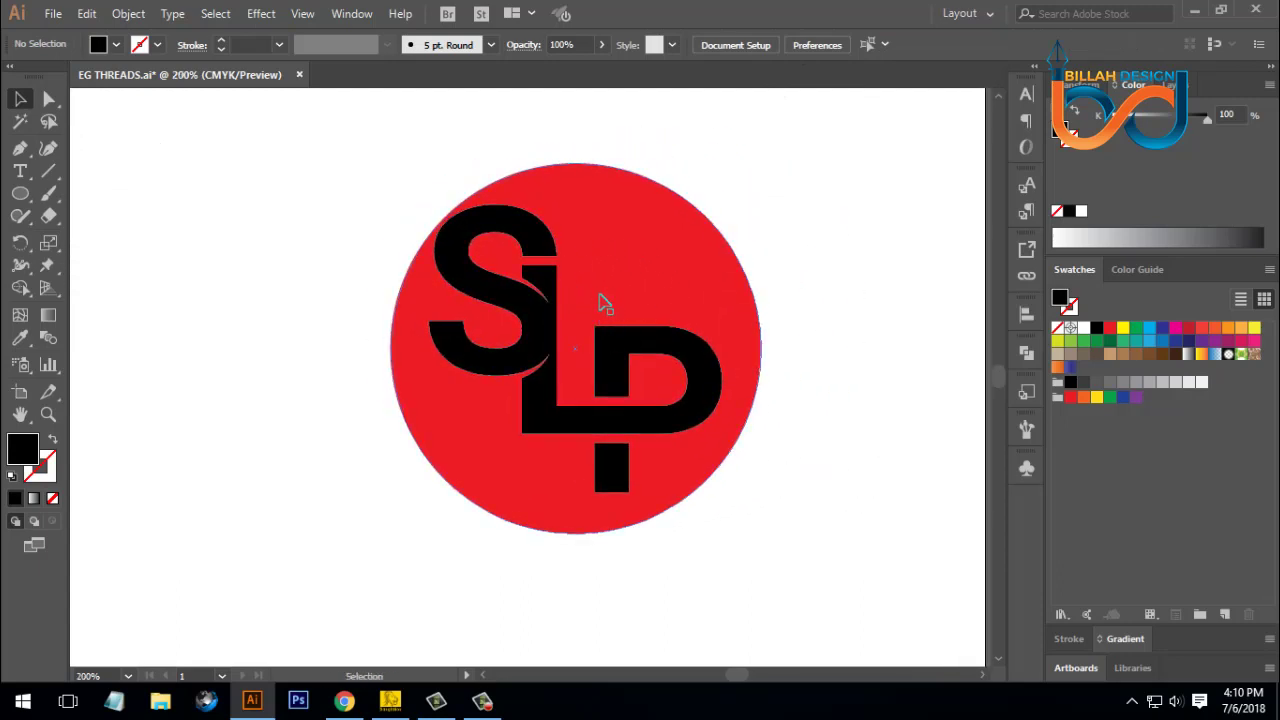
{"action": "left_click", "coordinate": [706, 420]}
{"action": "left_click_drag", "start_coordinate": [722, 492], "coordinate": [737, 505]}
{"action": "left_click", "coordinate": [755, 490]}
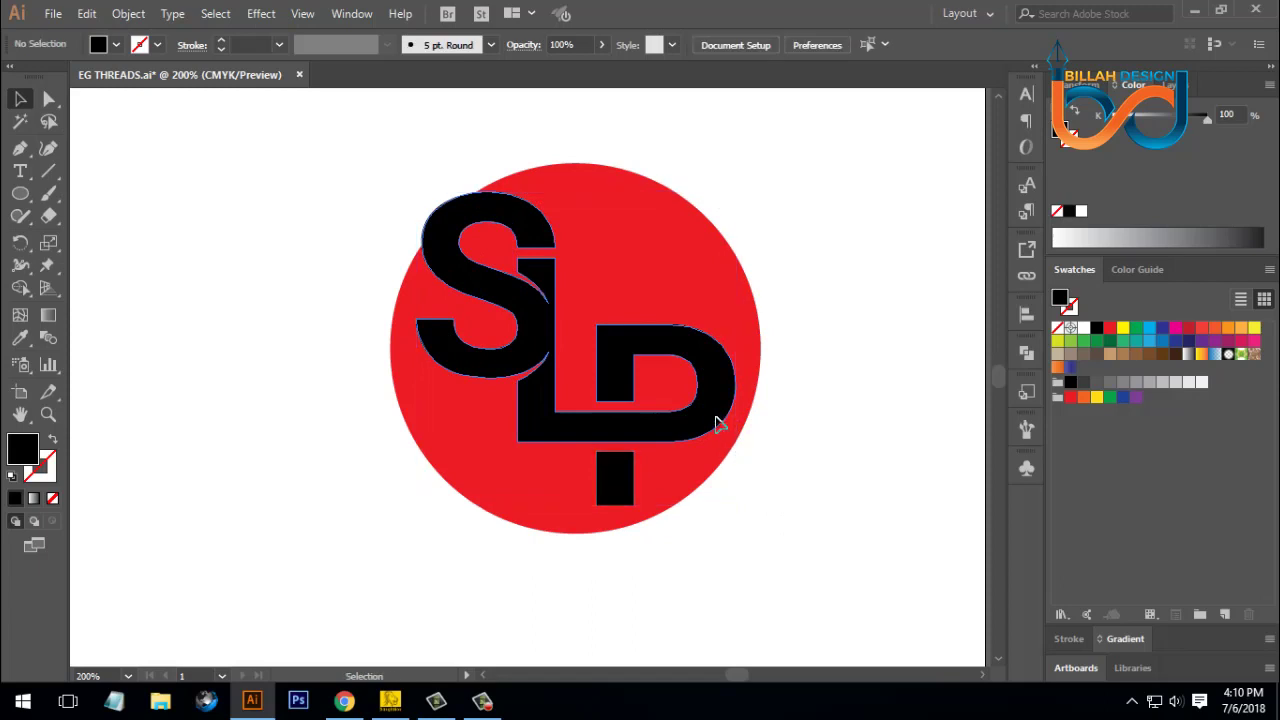
{"action": "left_click_drag", "start_coordinate": [718, 422], "coordinate": [733, 430]}
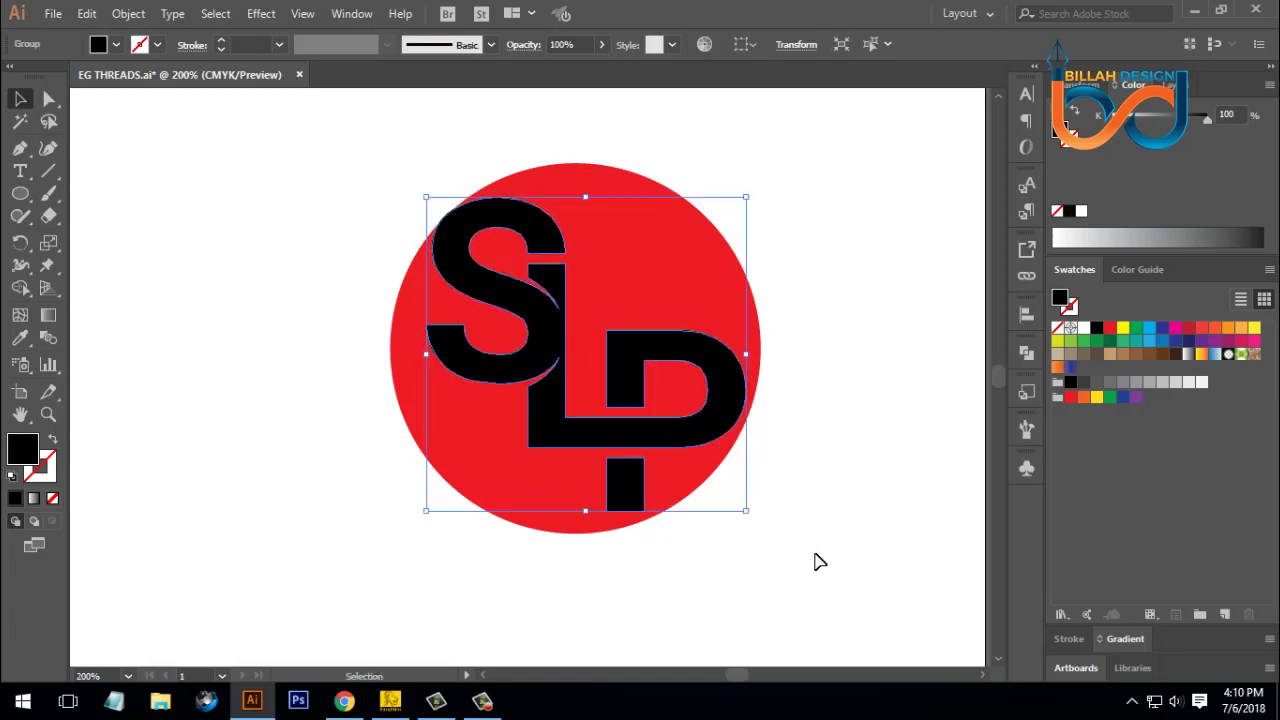
{"action": "left_click", "coordinate": [810, 552]}
Shrink the red circle slightly and nudge it two steps left.
{"action": "left_click", "coordinate": [708, 476]}
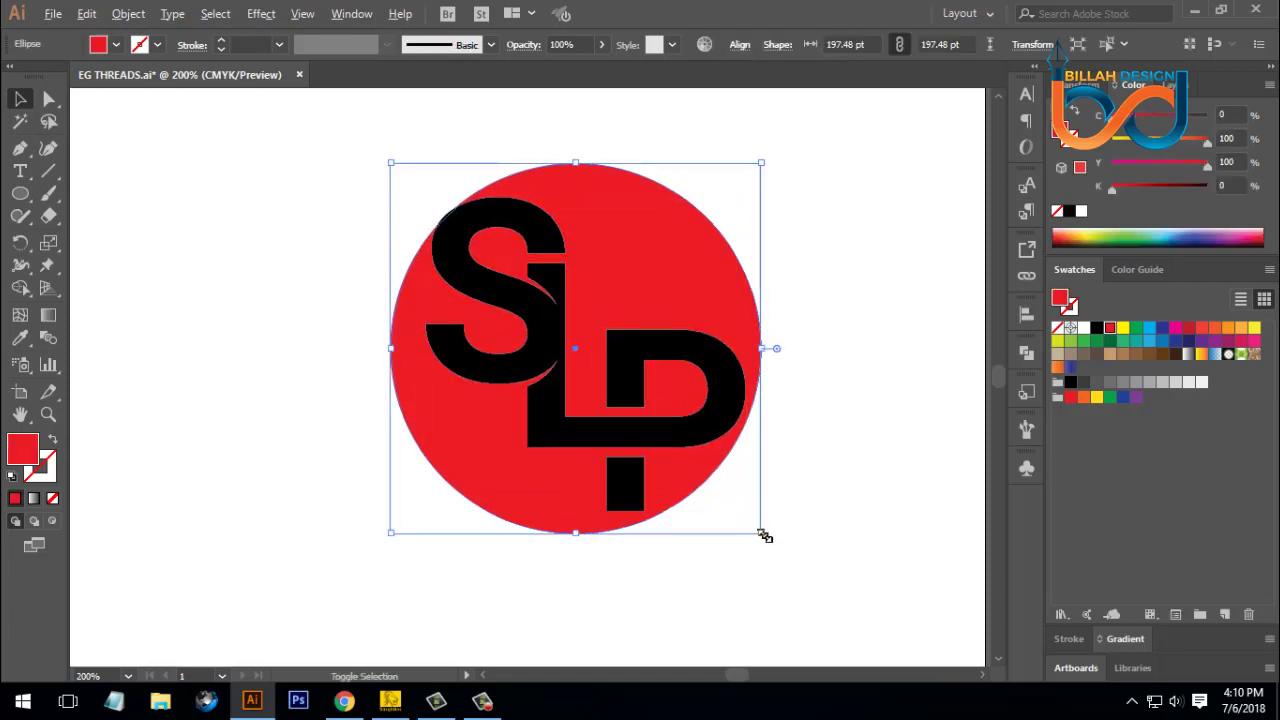
{"action": "left_click_drag", "start_coordinate": [761, 532], "coordinate": [757, 529]}
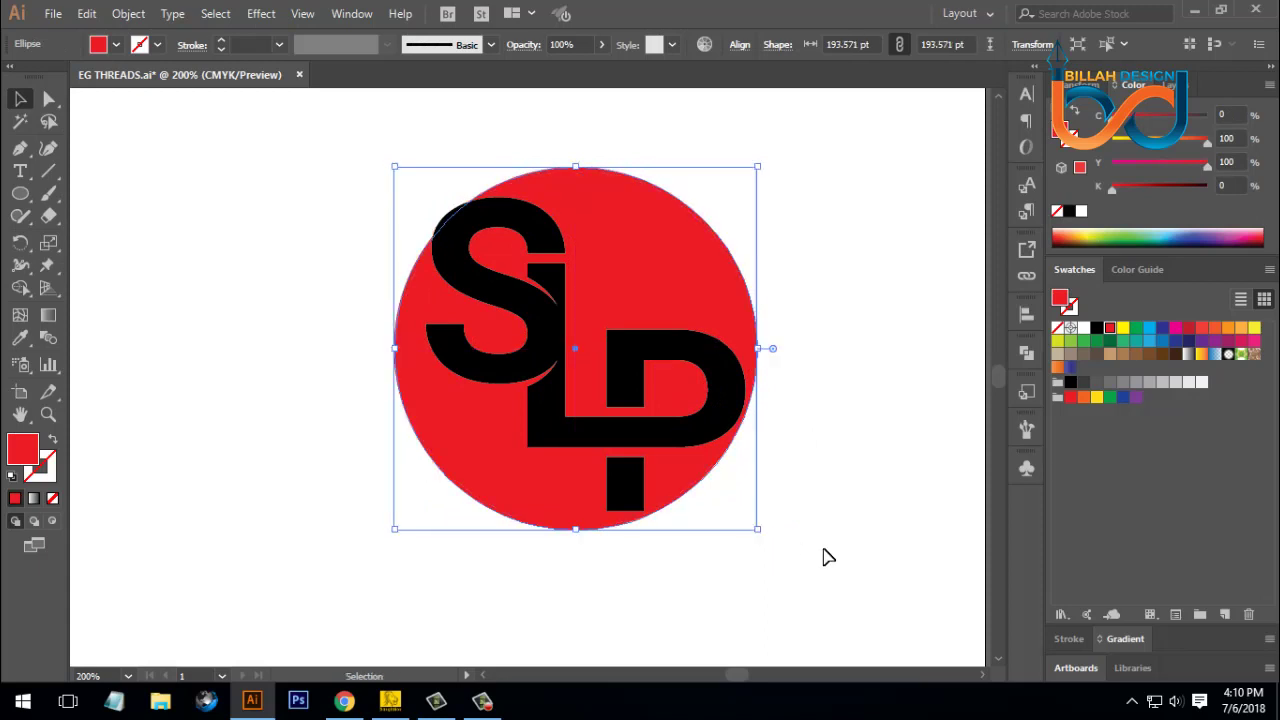
{"action": "key", "text": "Left"}
{"action": "key", "text": "Left"}
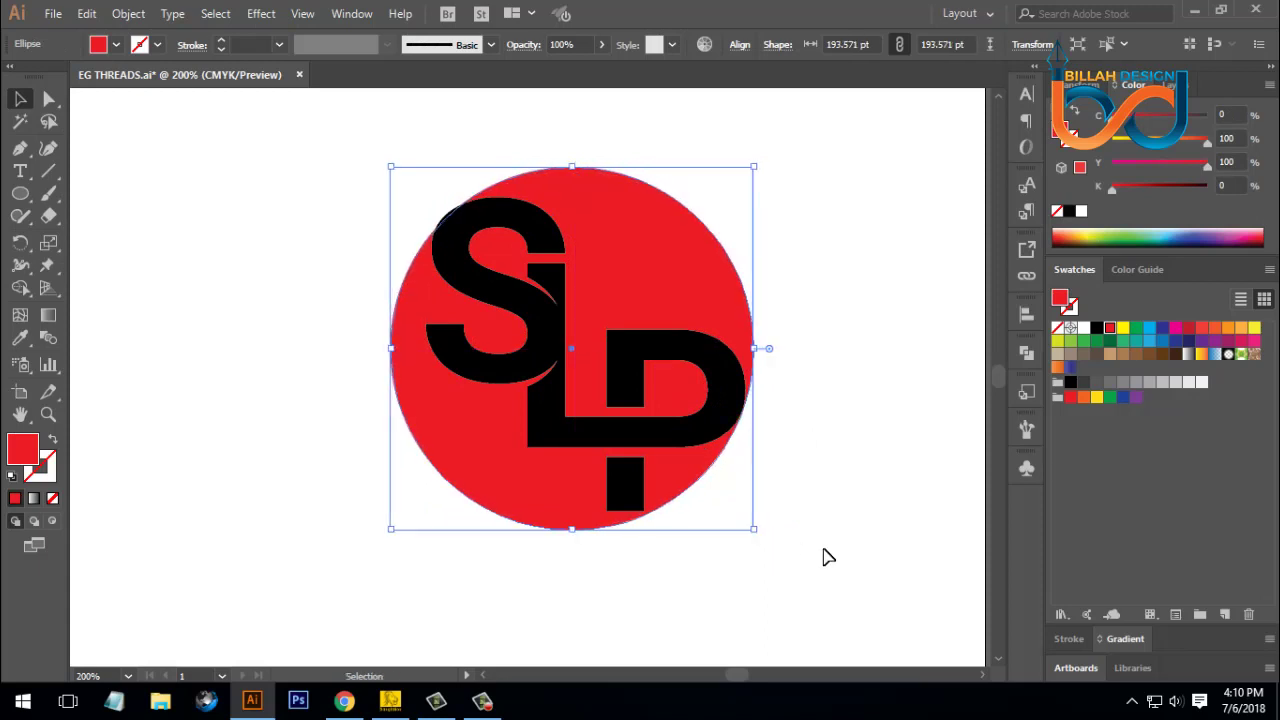
{"action": "key", "text": "Left"}
{"action": "left_click", "coordinate": [826, 557]}
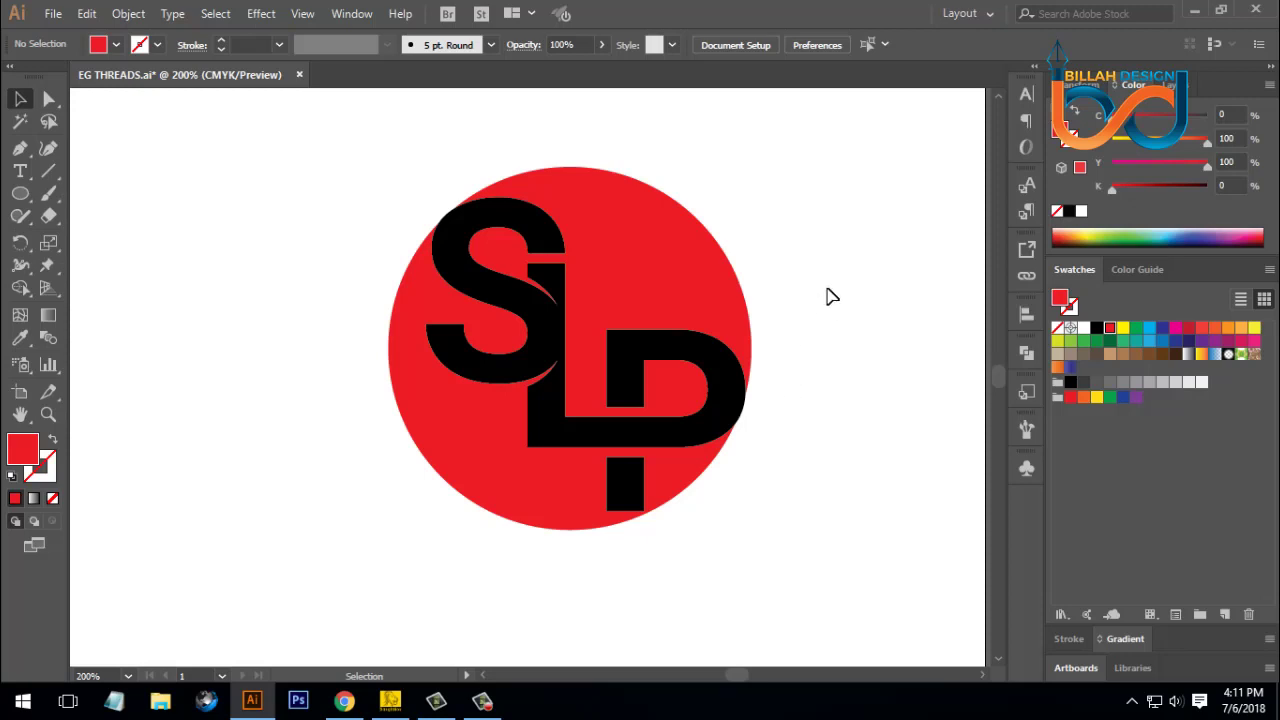
Check how the circle and SLP letters fit together, inspecting the badge up close.
{"action": "left_click_drag", "start_coordinate": [828, 296], "coordinate": [520, 530]}
{"action": "left_click", "coordinate": [757, 444]}
{"action": "left_click", "coordinate": [745, 412]}
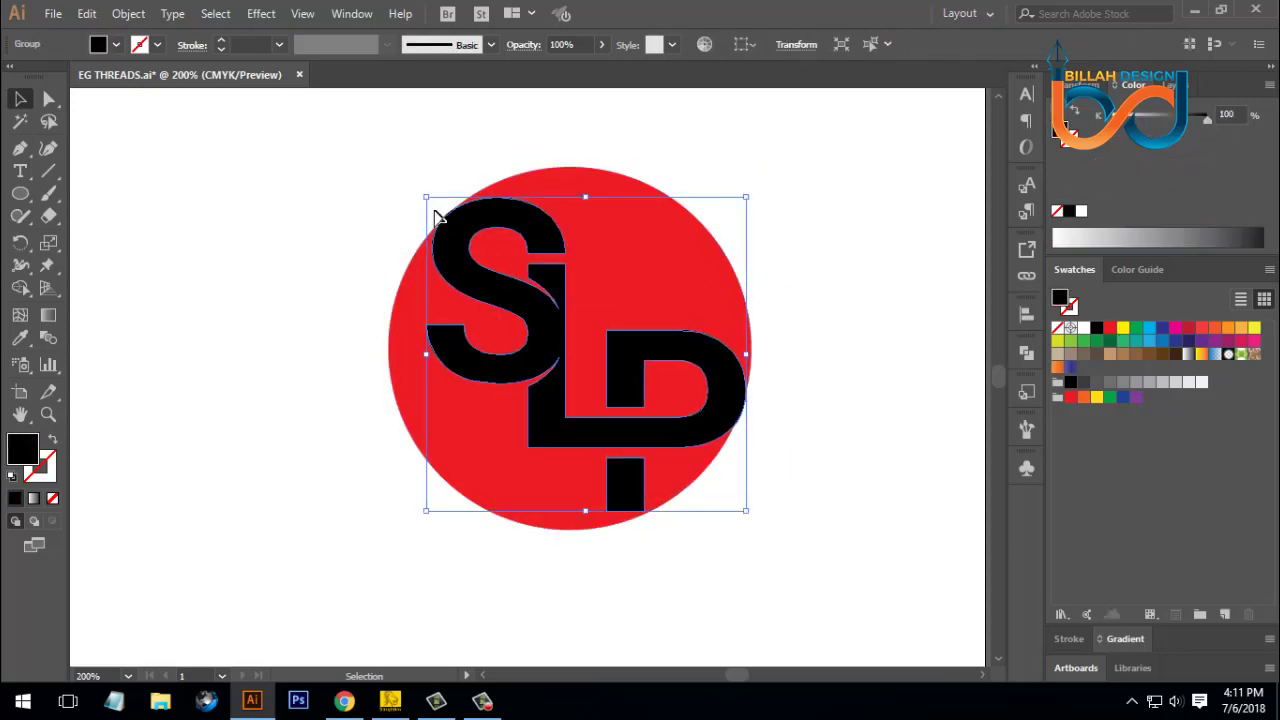
{"action": "left_click", "coordinate": [866, 496]}
{"action": "key", "text": "ctrl+plus"}
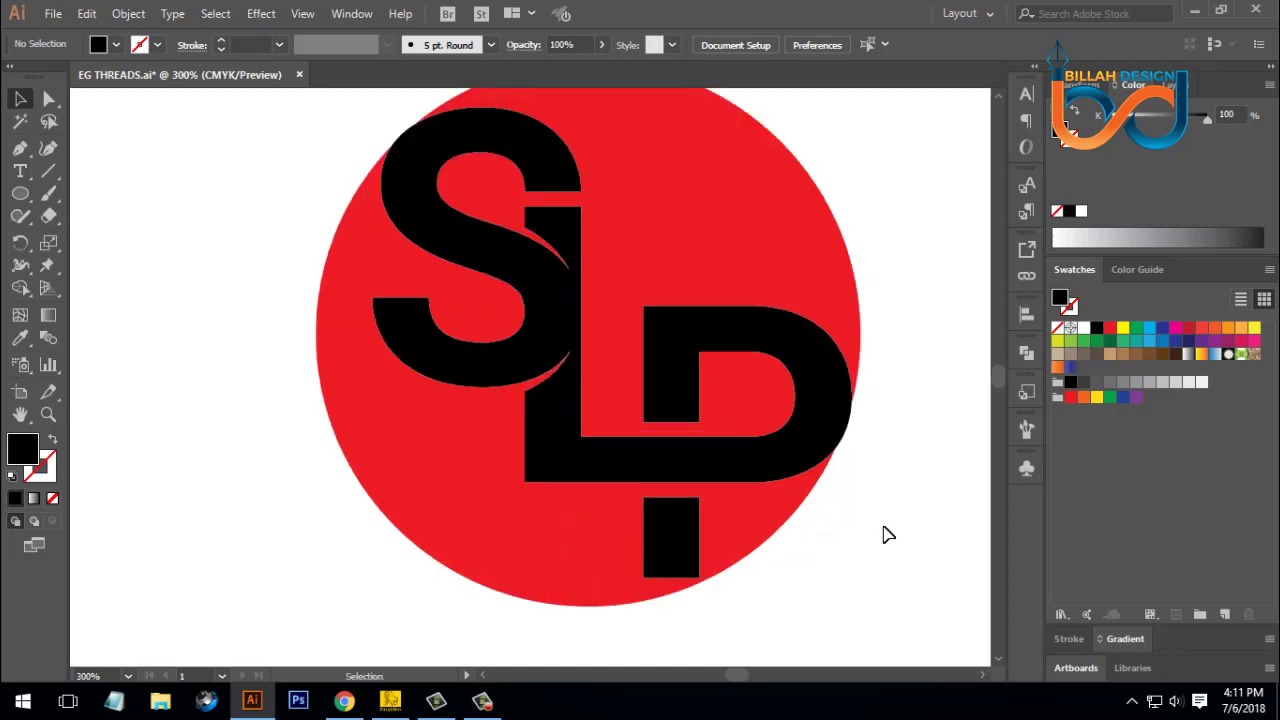
{"action": "left_click_drag", "start_coordinate": [883, 485], "coordinate": [863, 517]}
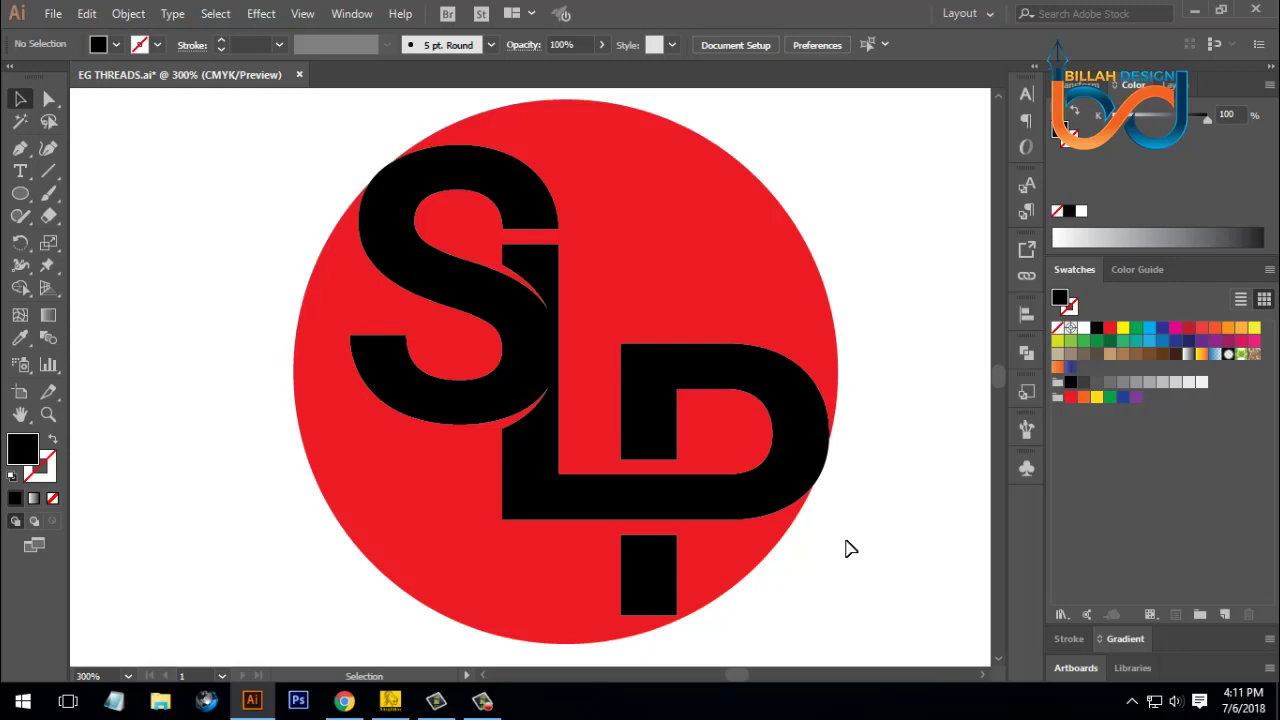
{"action": "key", "text": "ctrl+minus"}
{"action": "key", "text": "ctrl+minus"}
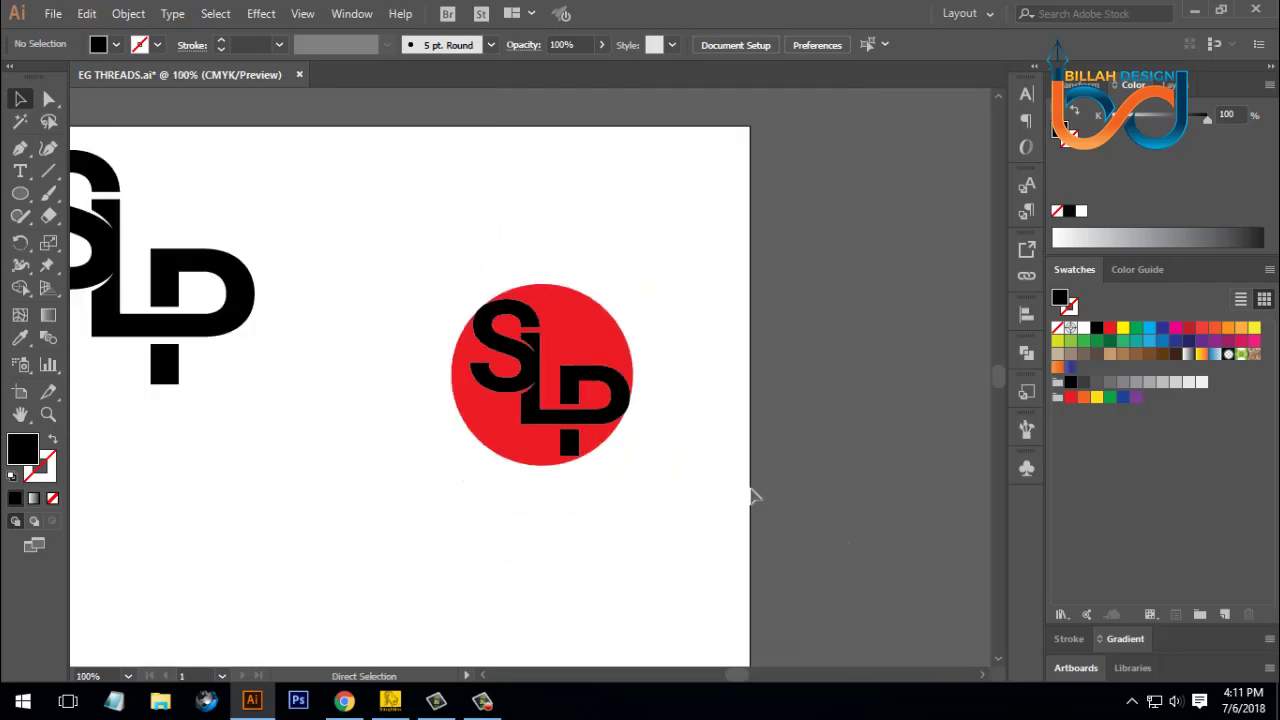
Fill the SLP letters on the red badge with white.
{"action": "left_click", "coordinate": [648, 412]}
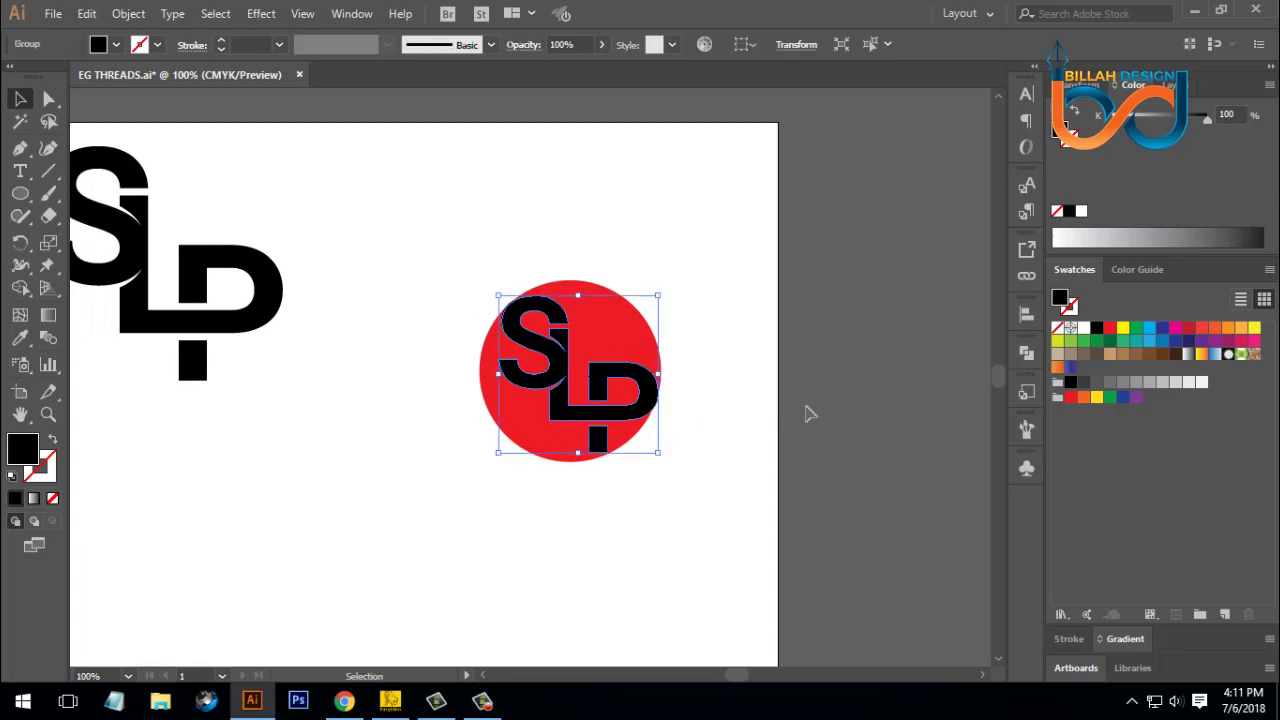
{"action": "left_click", "coordinate": [1084, 327]}
{"action": "left_click", "coordinate": [604, 530]}
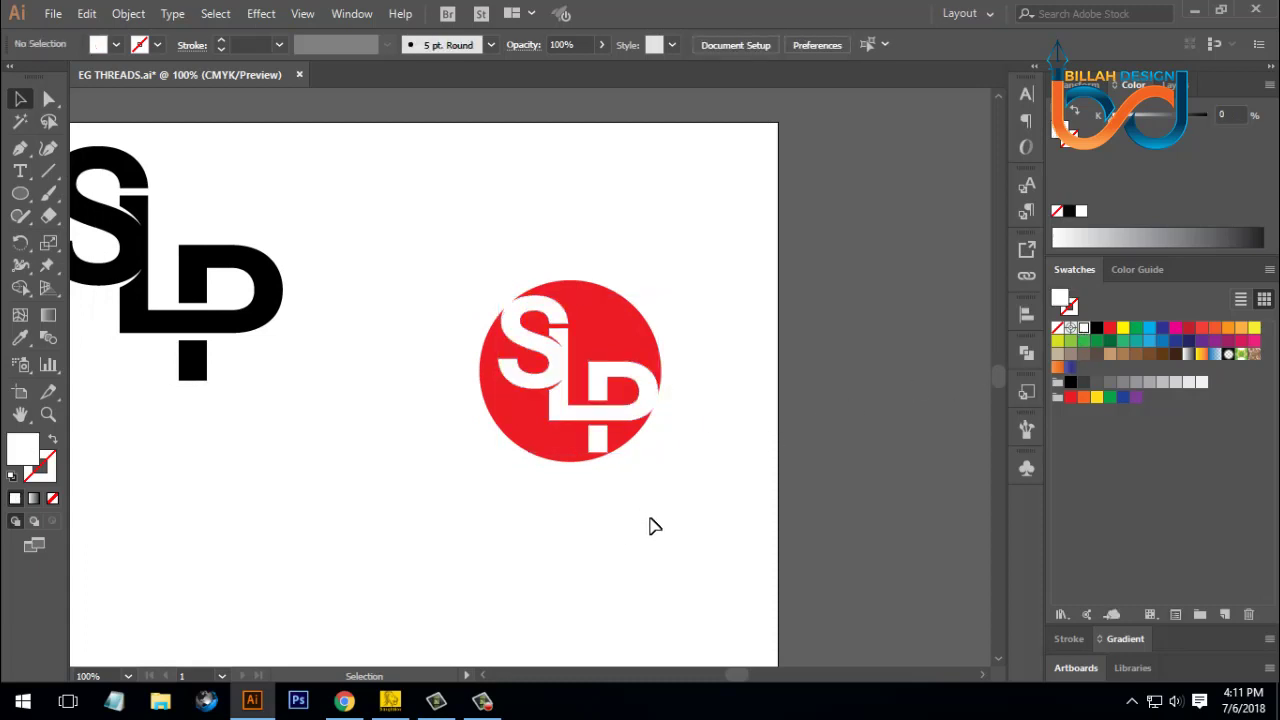
Inspect the white lettering up close, then select the circle and letters together.
{"action": "key", "text": "ctrl+plus"}
{"action": "left_click_drag", "start_coordinate": [806, 526], "coordinate": [791, 523]}
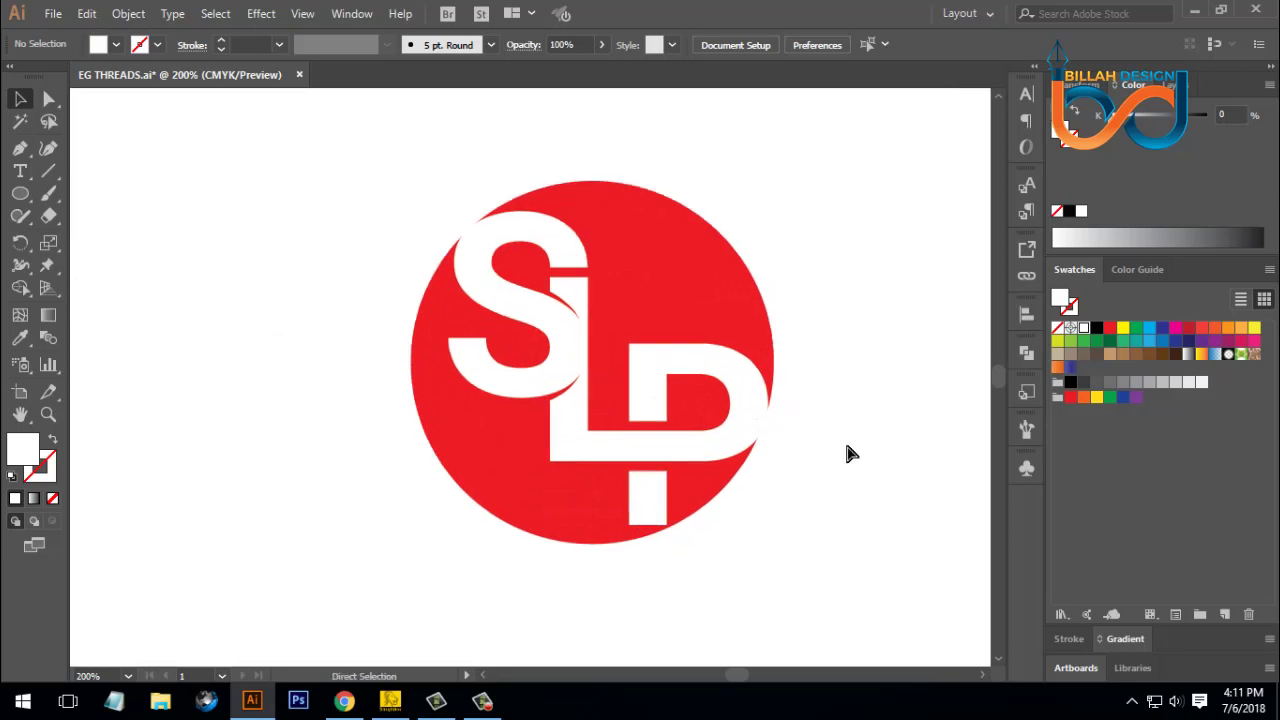
{"action": "key", "text": "ctrl+minus"}
{"action": "key", "text": "ctrl+minus"}
{"action": "key", "text": "ctrl+minus"}
{"action": "left_click_drag", "start_coordinate": [642, 471], "coordinate": [728, 469]}
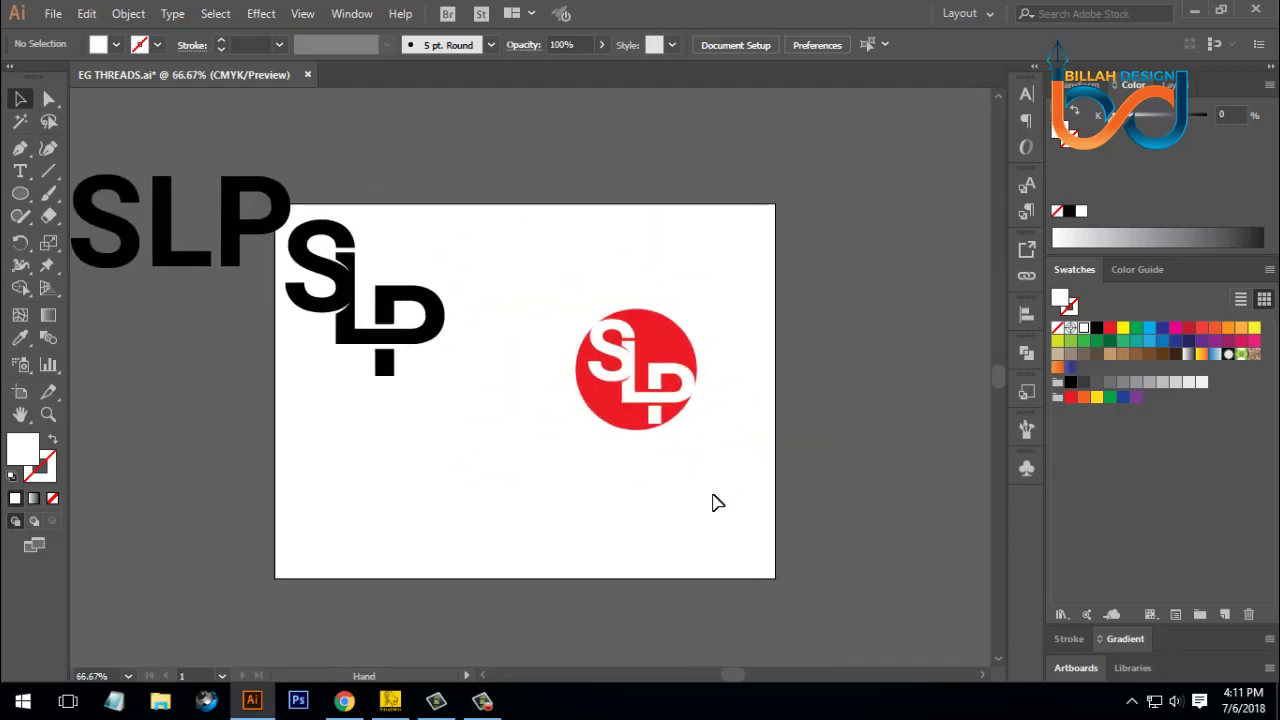
{"action": "left_click_drag", "start_coordinate": [740, 295], "coordinate": [600, 472]}
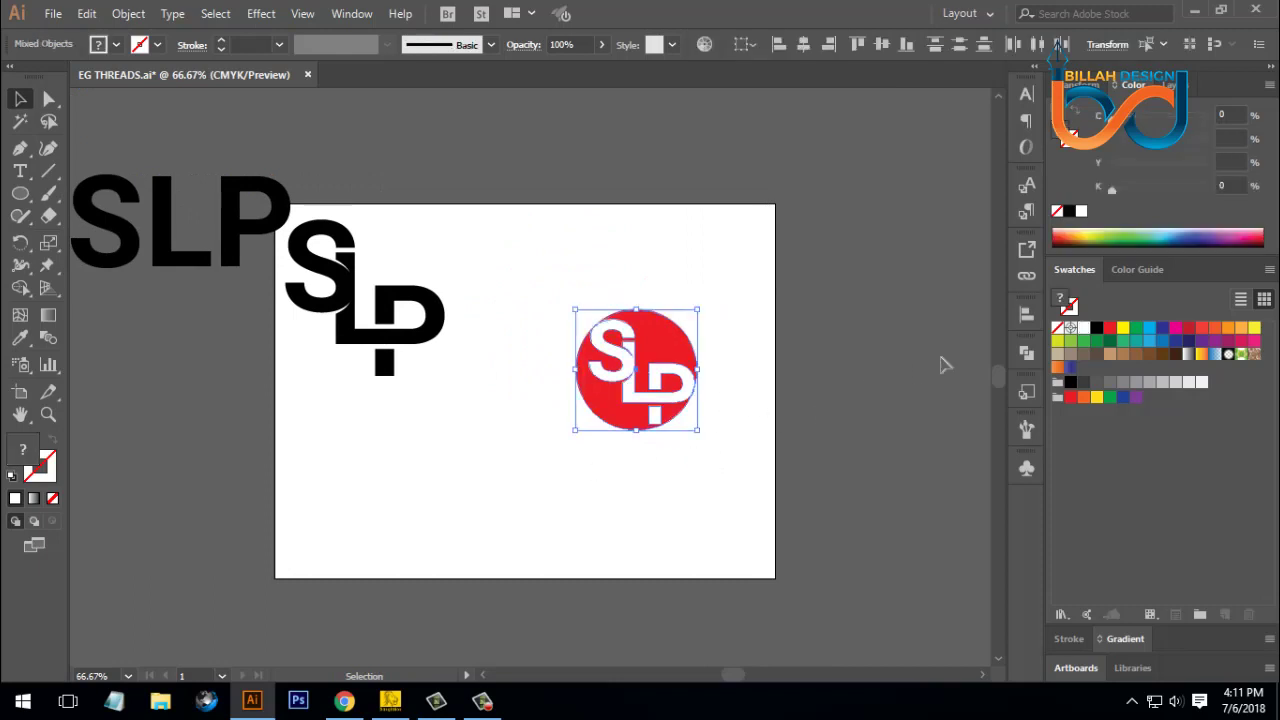
Divide the circle along the letters with a Pathfinder shape mode and move the badge left.
{"action": "left_click", "coordinate": [1025, 358]}
{"action": "left_click", "coordinate": [842, 392]}
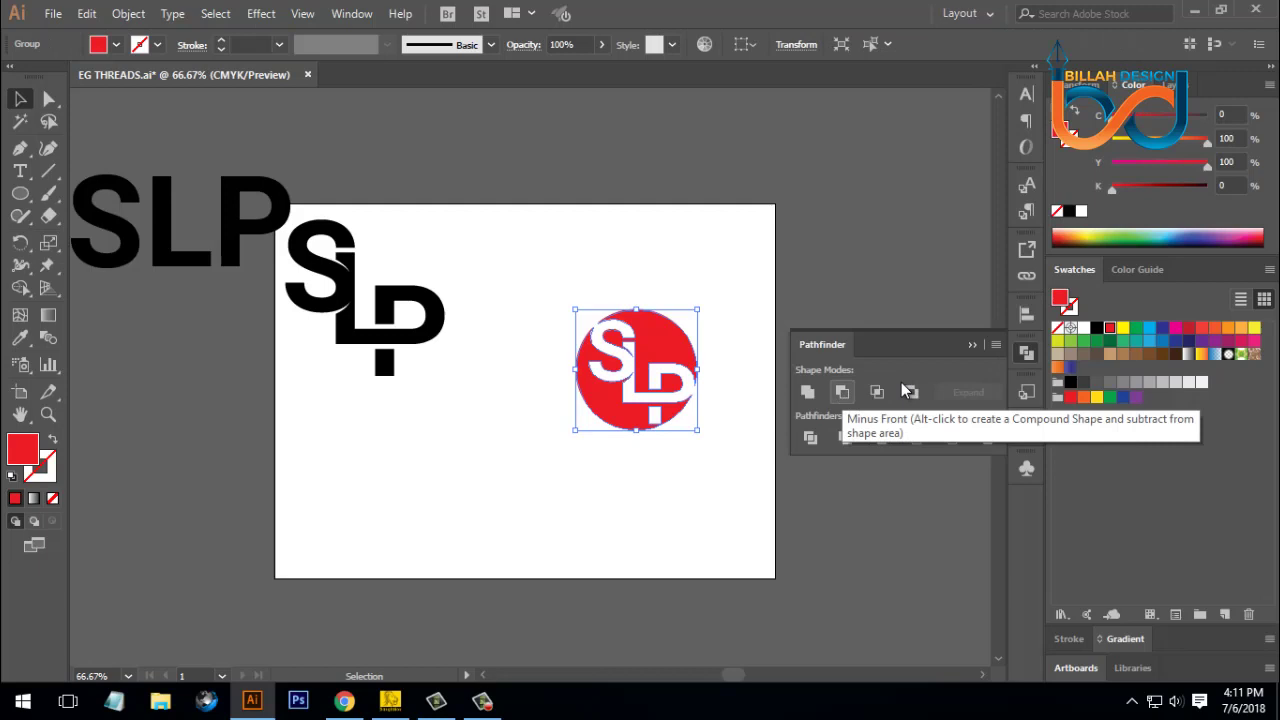
{"action": "left_click", "coordinate": [1025, 358]}
{"action": "left_click", "coordinate": [765, 430]}
{"action": "left_click_drag", "start_coordinate": [694, 351], "coordinate": [643, 343]}
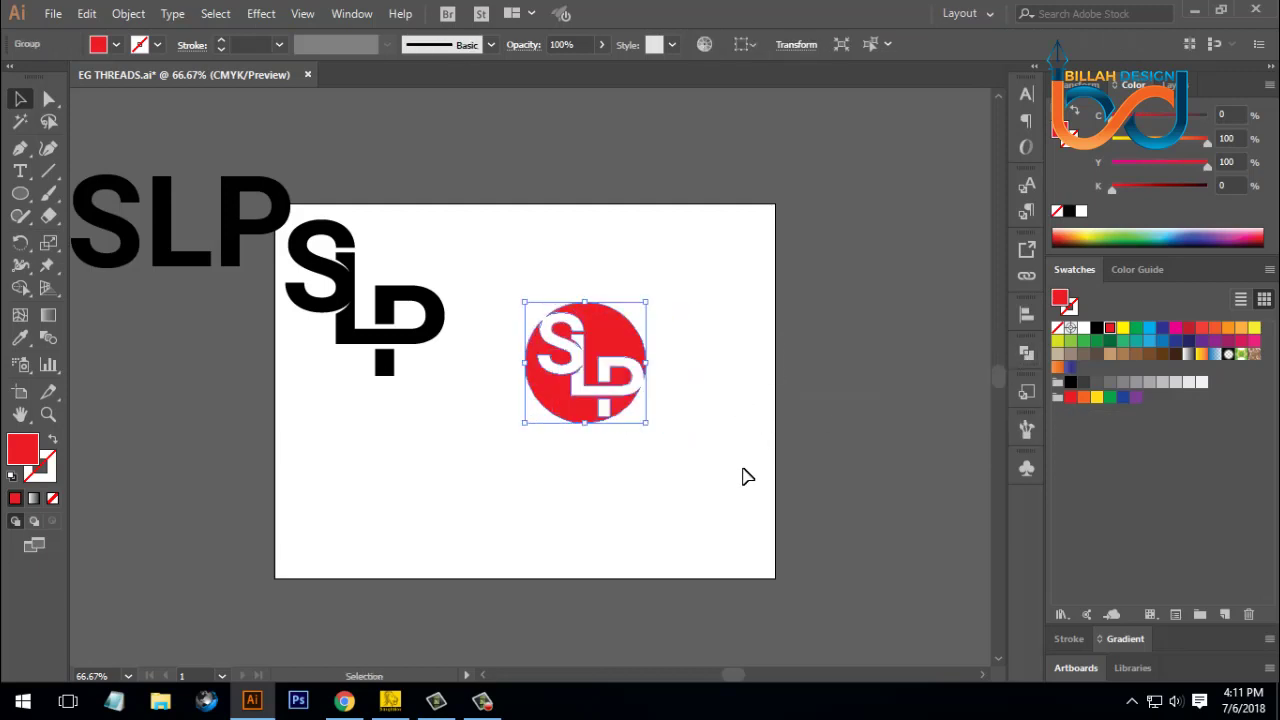
{"action": "left_click", "coordinate": [543, 481]}
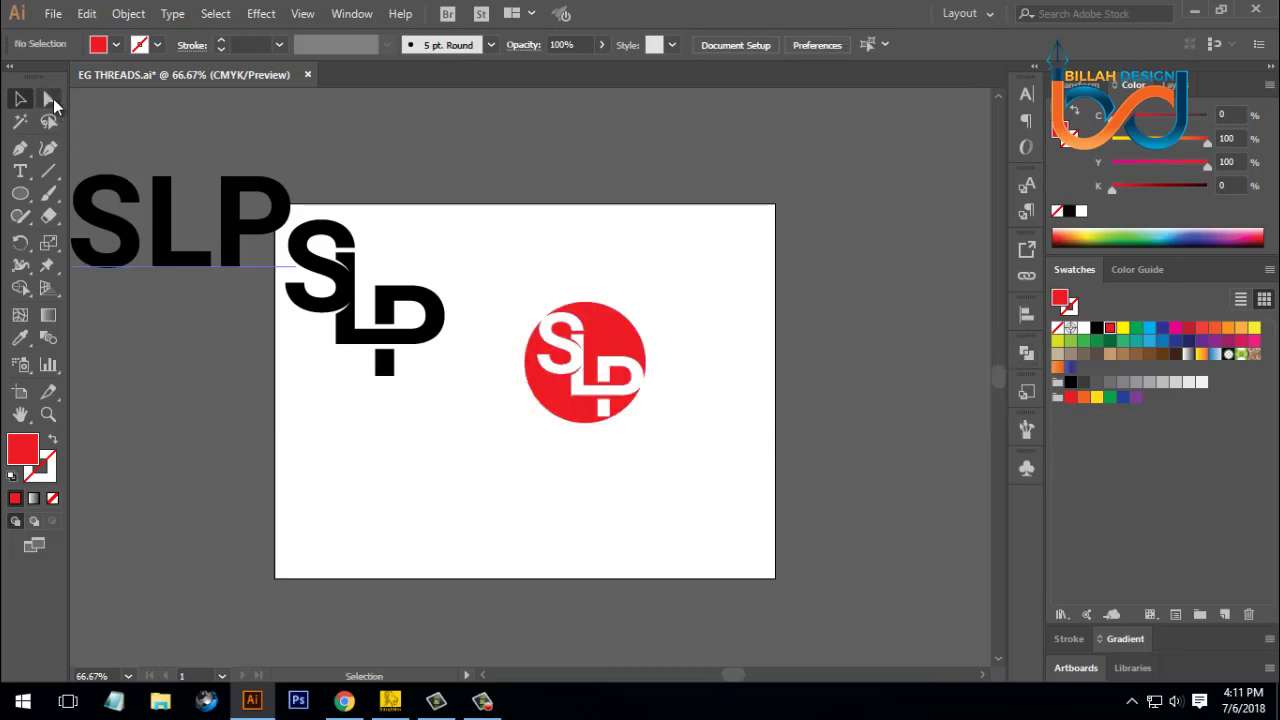
Fill the upper-right piece of the split disc with black.
{"action": "left_click", "coordinate": [50, 98]}
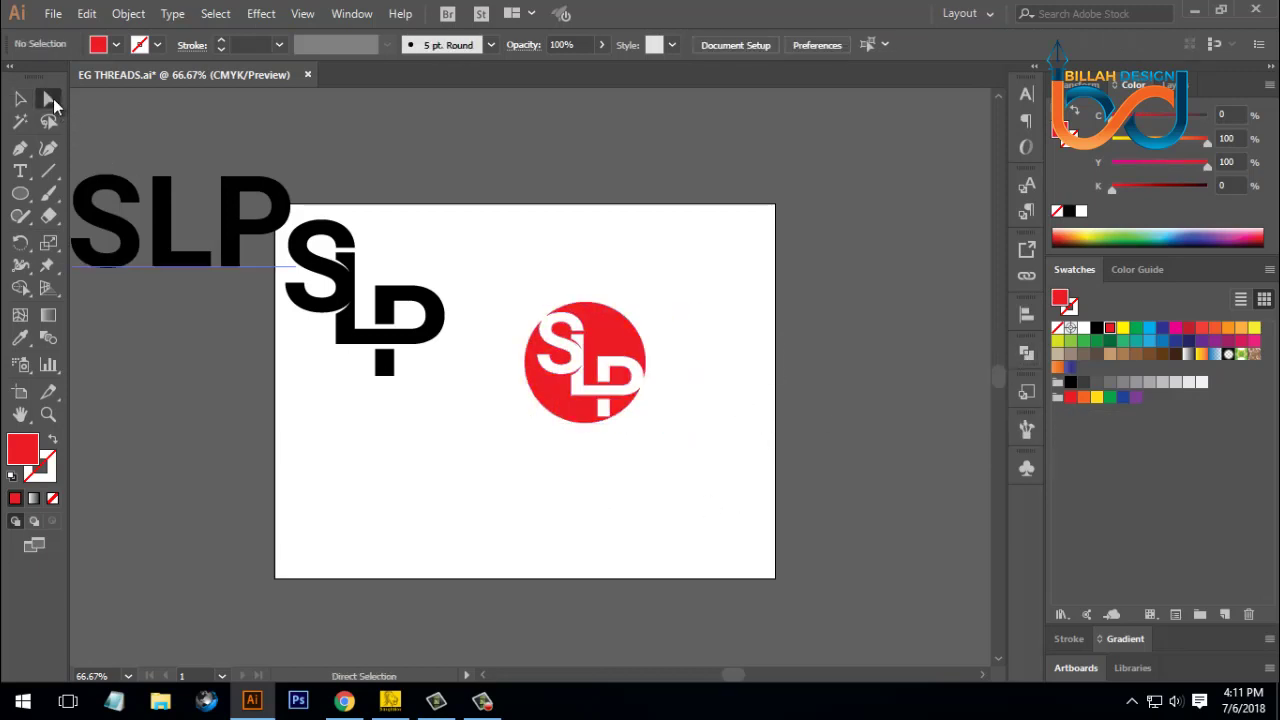
{"action": "left_click", "coordinate": [610, 340]}
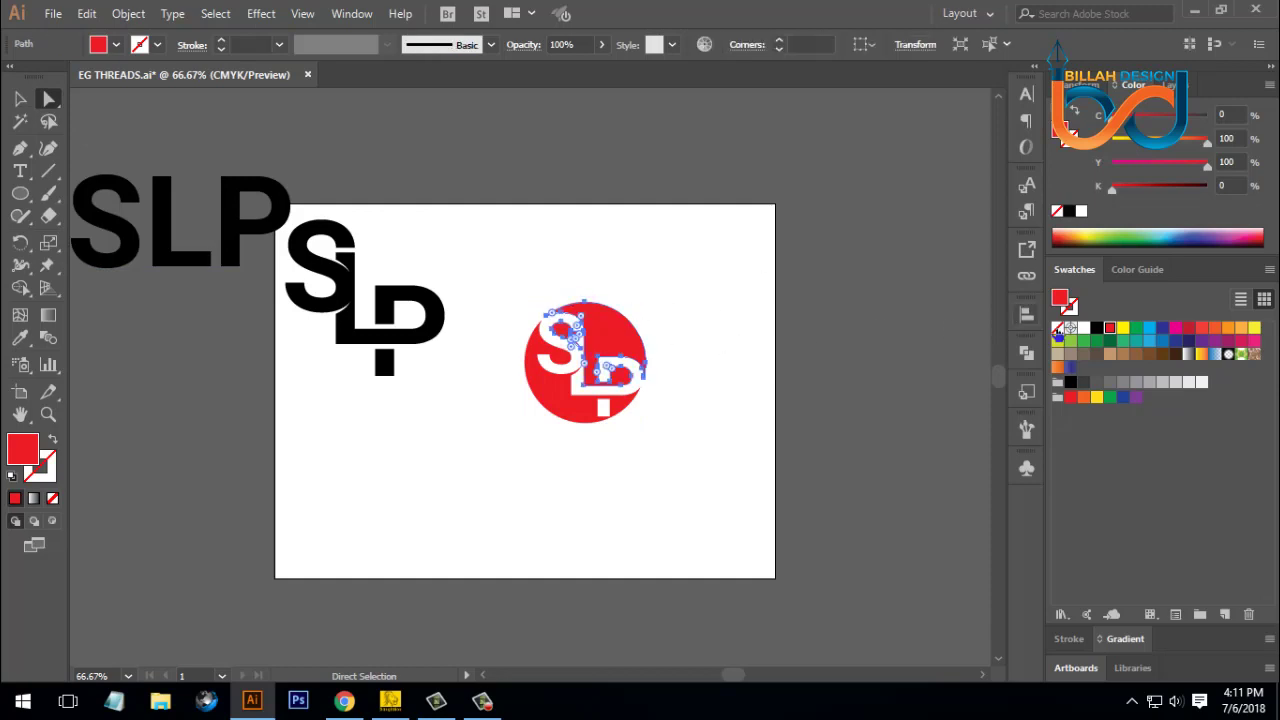
{"action": "left_click", "coordinate": [1096, 328]}
Move the badge up and right, and place the black SLP monogram beside it.
{"action": "key", "text": "v"}
{"action": "left_click", "coordinate": [440, 430]}
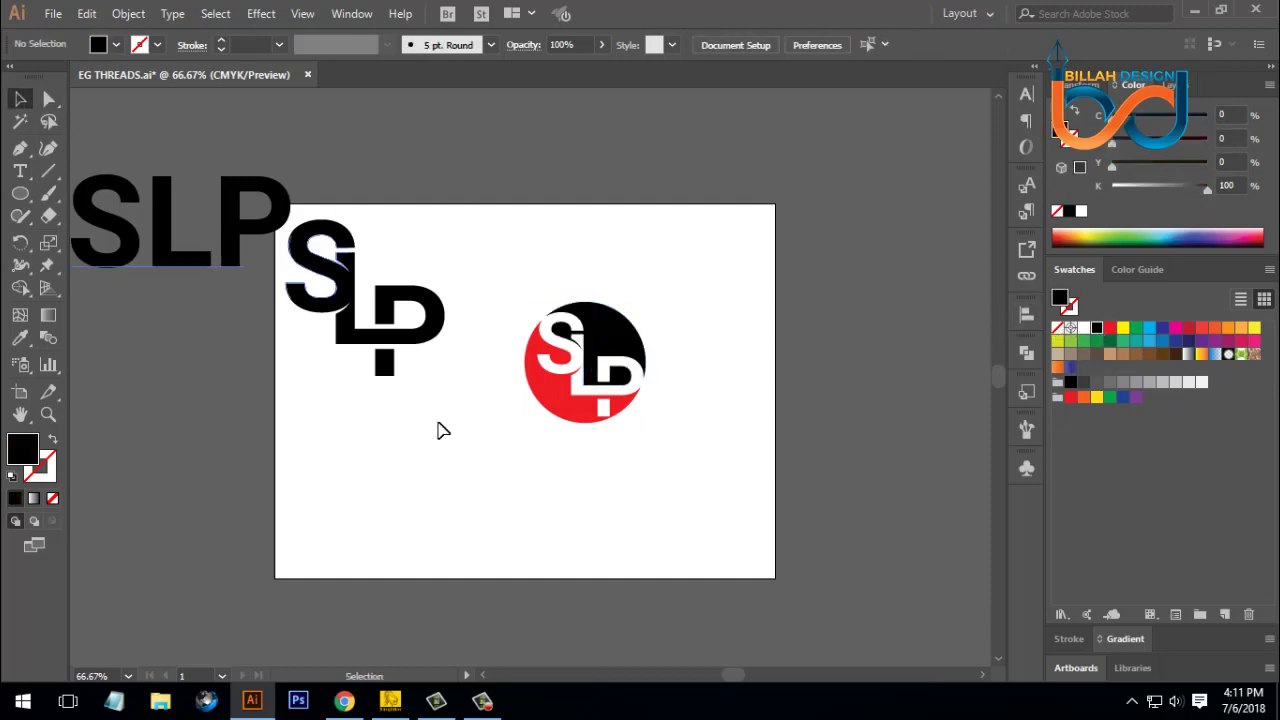
{"action": "left_click_drag", "start_coordinate": [591, 466], "coordinate": [634, 471]}
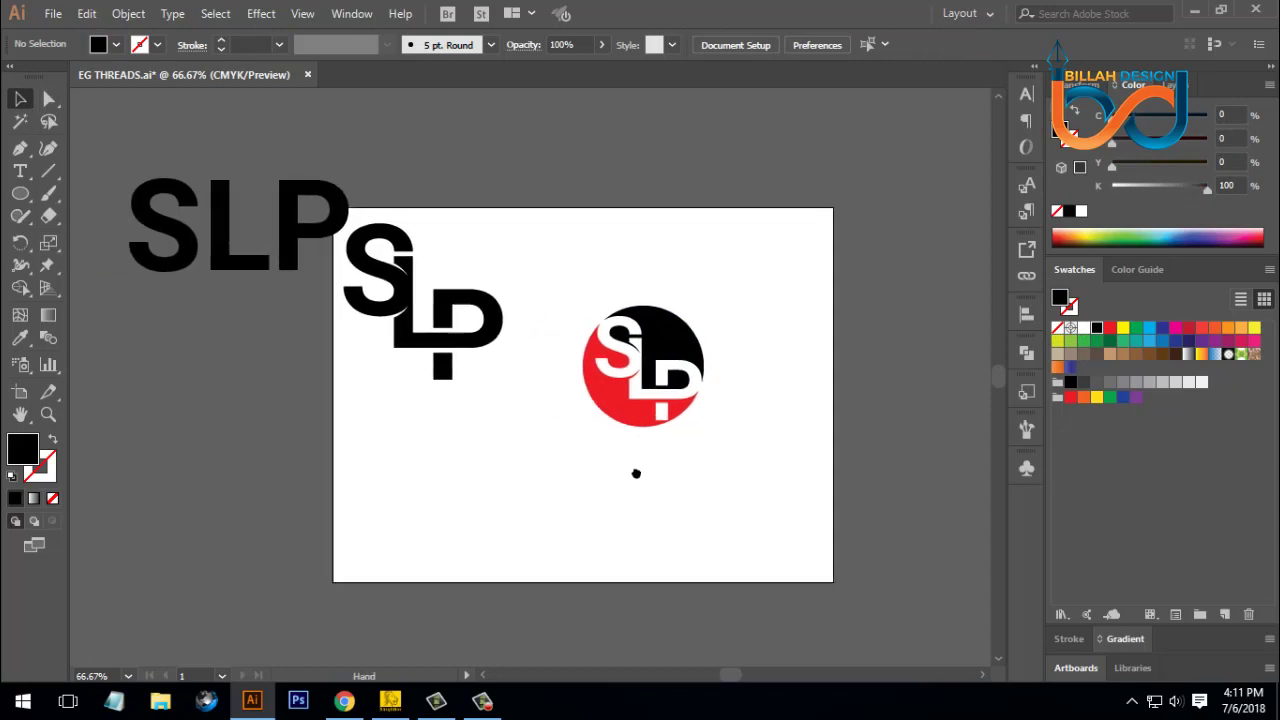
{"action": "left_click_drag", "start_coordinate": [637, 408], "coordinate": [691, 373]}
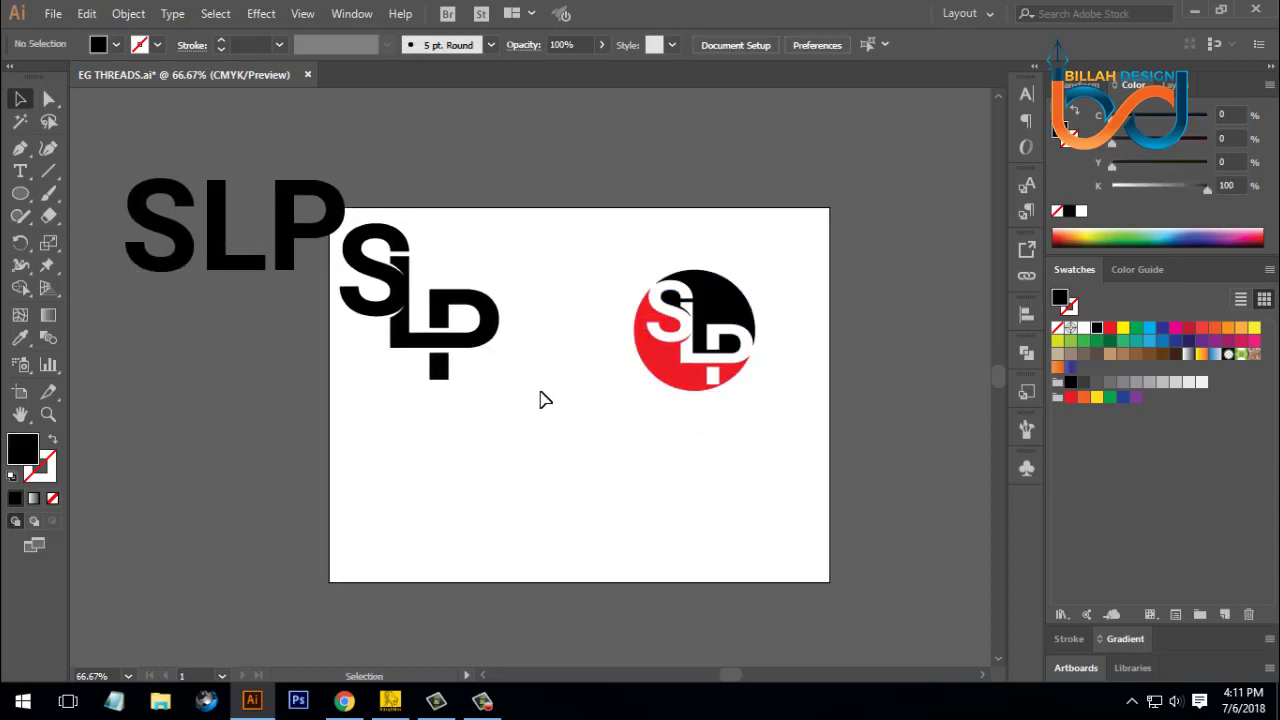
{"action": "left_click_drag", "start_coordinate": [479, 349], "coordinate": [545, 392]}
{"action": "left_click", "coordinate": [563, 414]}
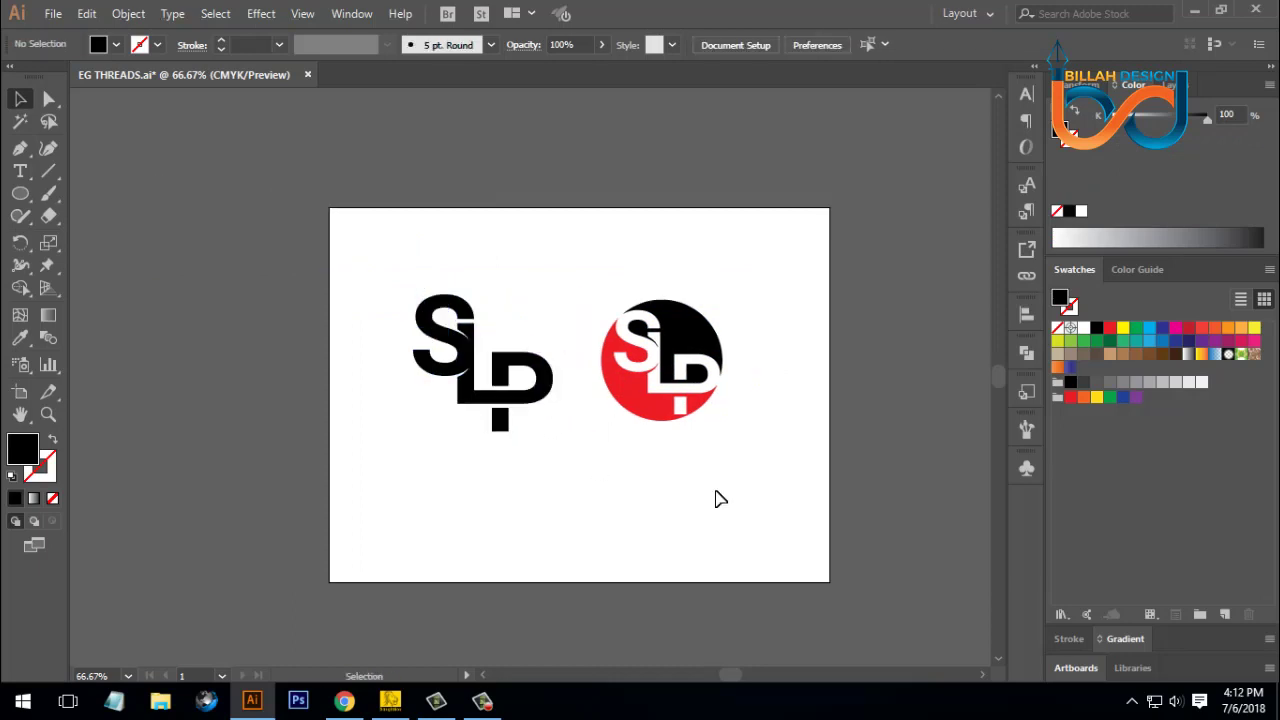